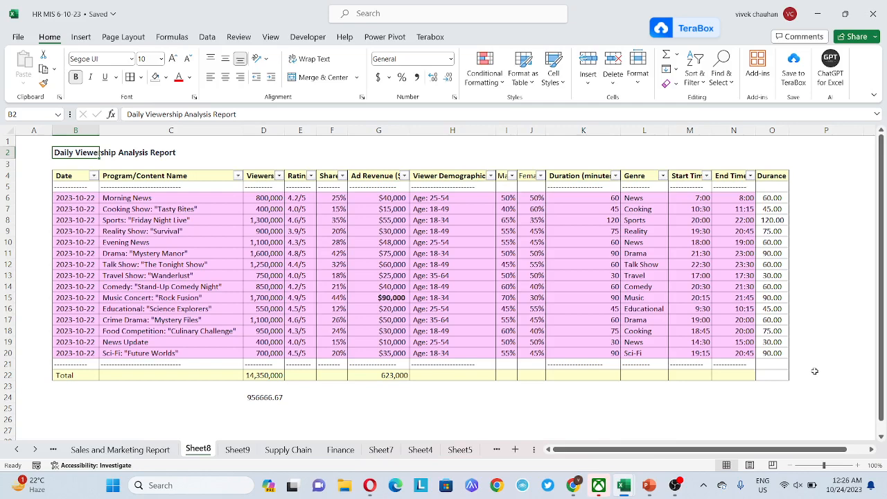
- Examine the Date and Program/Content Name columns of the Daily Viewership Analysis Report
{"action": "key", "text": "Down"}
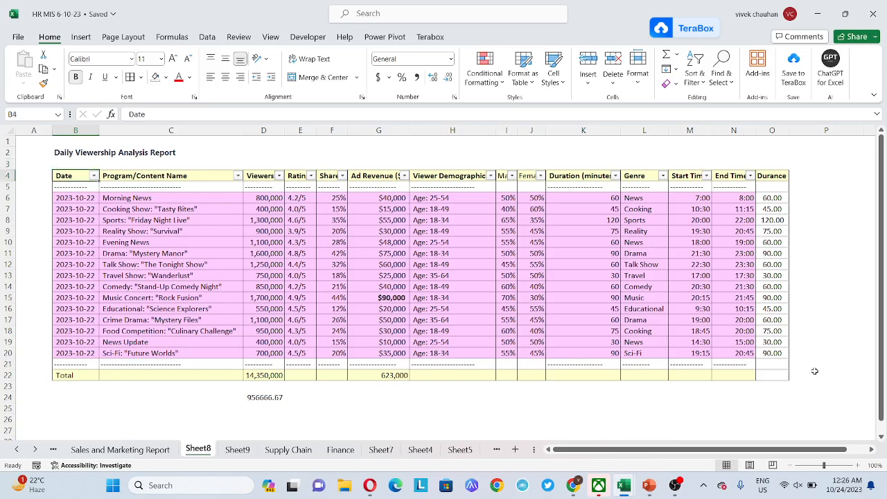
{"action": "key", "text": "Down"}
{"action": "key", "text": "ctrl+space"}
{"action": "key", "text": "Up"}
{"action": "key", "text": "Down"}
{"action": "key", "text": "Down"}
{"action": "key", "text": "Down"}
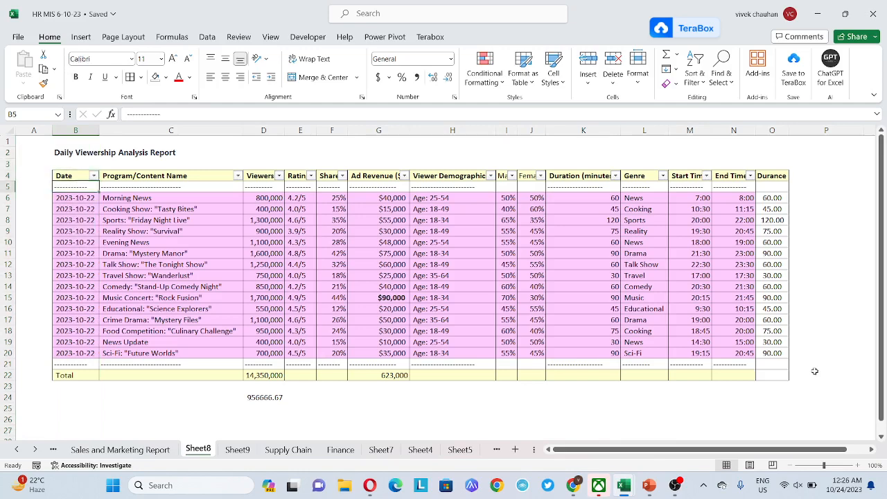
{"action": "key", "text": "Right"}
{"action": "key", "text": "Up"}
{"action": "key", "text": "Up"}
{"action": "key", "text": "Up"}
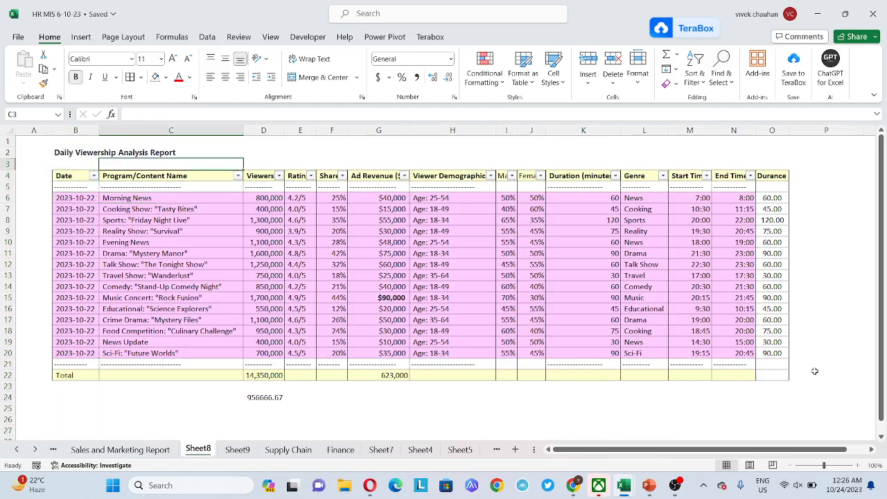
{"action": "key", "text": "Down"}
{"action": "key", "text": "Down"}
{"action": "key", "text": "Down"}
{"action": "key", "text": "Down"}
{"action": "key", "text": "Up"}
{"action": "key", "text": "shift+Down"}
{"action": "key", "text": "shift+Down"}
{"action": "key", "text": "shift+Down"}
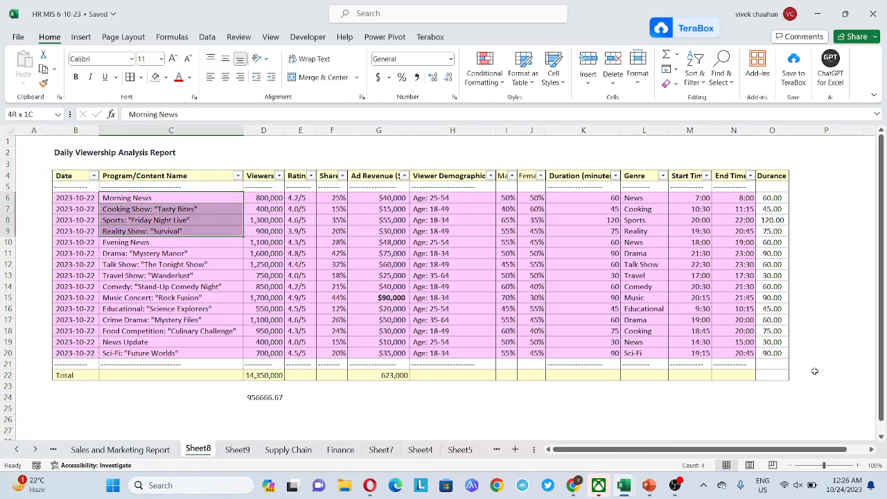
- Remove the filter from the report's header row
{"action": "key", "text": "Up"}
{"action": "key", "text": "Right"}
{"action": "key", "text": "Up"}
{"action": "key", "text": "alt+a"}
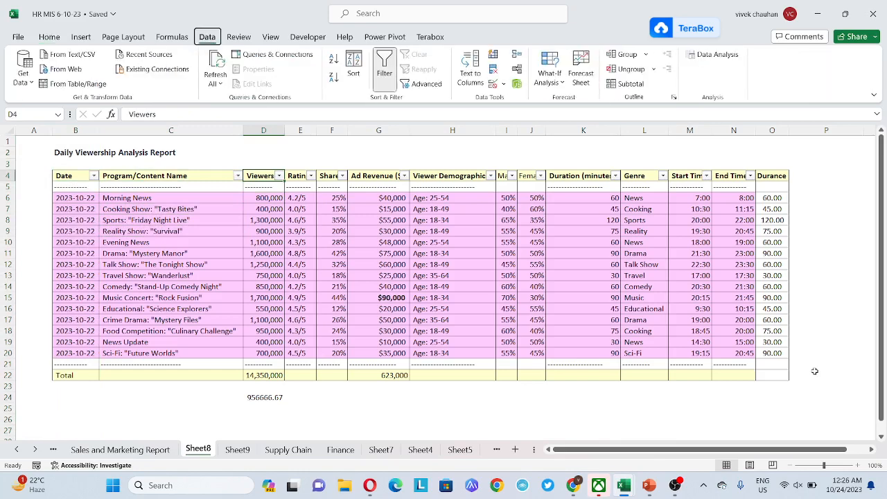
{"action": "key", "text": "t"}
- Examine the program names and their viewer figures in the first two data rows
{"action": "key", "text": "Down"}
{"action": "key", "text": "Down"}
{"action": "key", "text": "Left"}
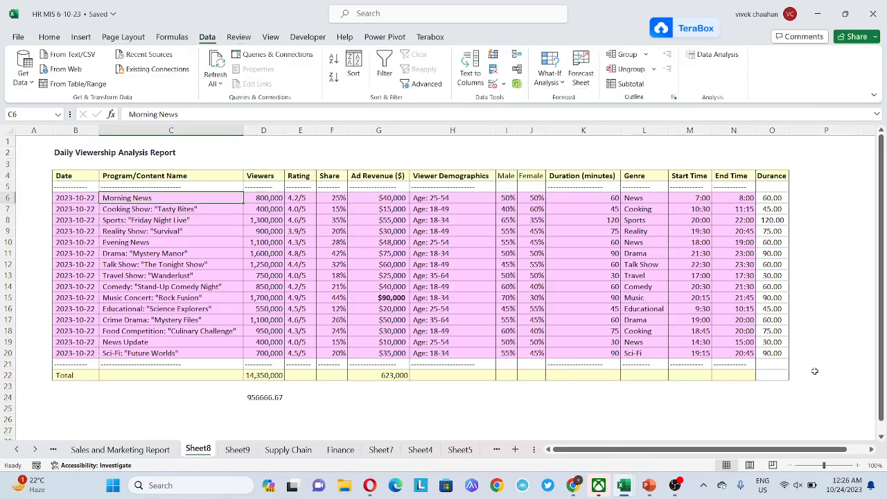
{"action": "key", "text": "Left"}
{"action": "key", "text": "Right"}
{"action": "key", "text": "Right"}
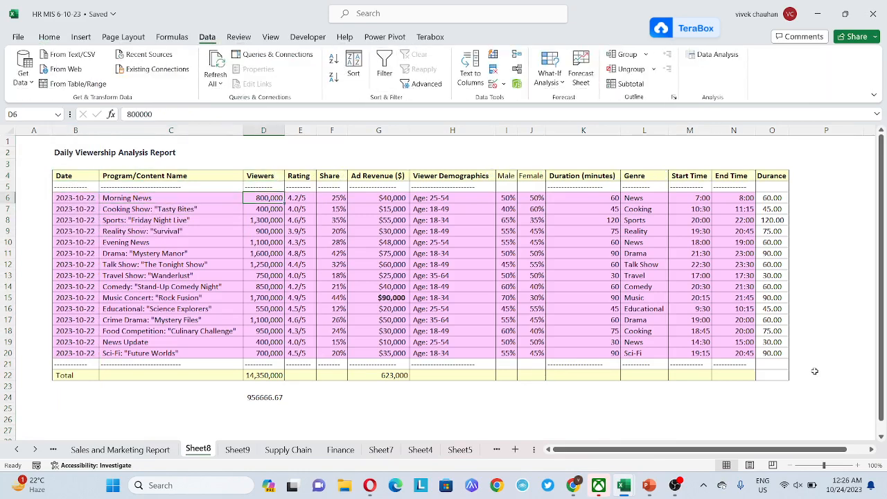
{"action": "key", "text": "Left"}
{"action": "key", "text": "Left"}
{"action": "key", "text": "Right"}
{"action": "key", "text": "Right"}
{"action": "key", "text": "Down"}
{"action": "key", "text": "Left"}
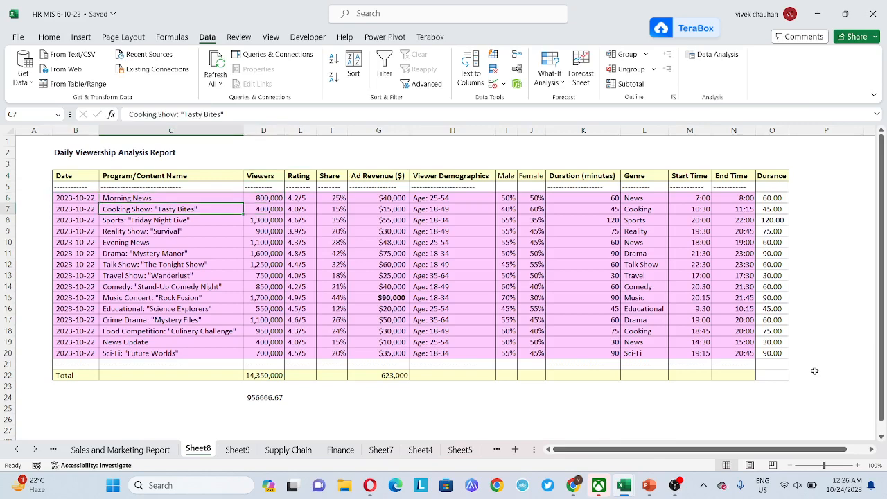
{"action": "key", "text": "Left"}
{"action": "key", "text": "Right"}
{"action": "key", "text": "Right"}
- Inspect how the Morning News rating is entered in the Rating column, leaving the cell content as it is
{"action": "key", "text": "Right"}
{"action": "key", "text": "Up"}
{"action": "key", "text": "Up"}
{"action": "key", "text": "Up"}
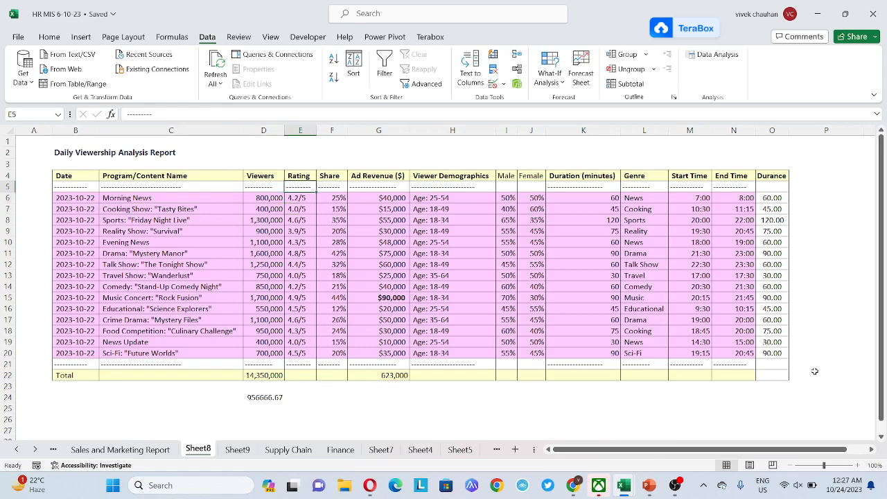
{"action": "key", "text": "Down"}
{"action": "key", "text": "Down"}
{"action": "key", "text": "Down"}
{"action": "key", "text": "Up"}
{"action": "key", "text": "F2"}
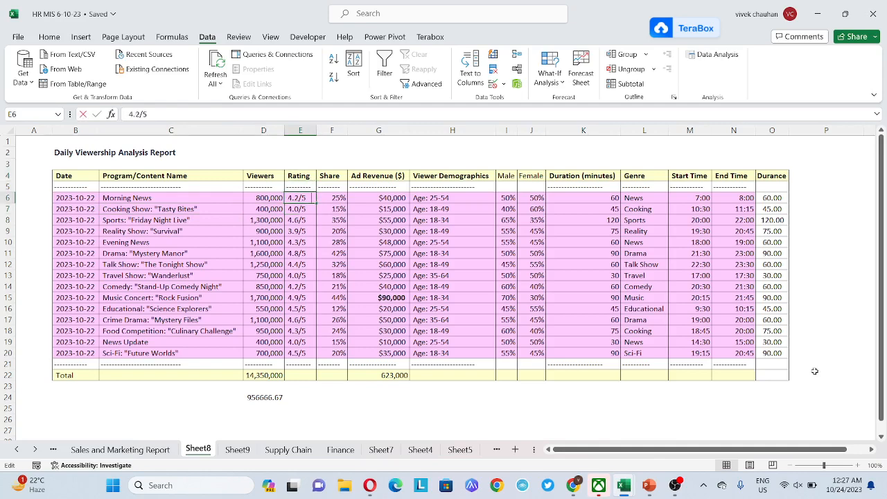
{"action": "key", "text": "Escape"}
{"action": "key", "text": "F2"}
{"action": "key", "text": "Escape"}
{"action": "key", "text": "Left"}
{"action": "key", "text": "Left"}
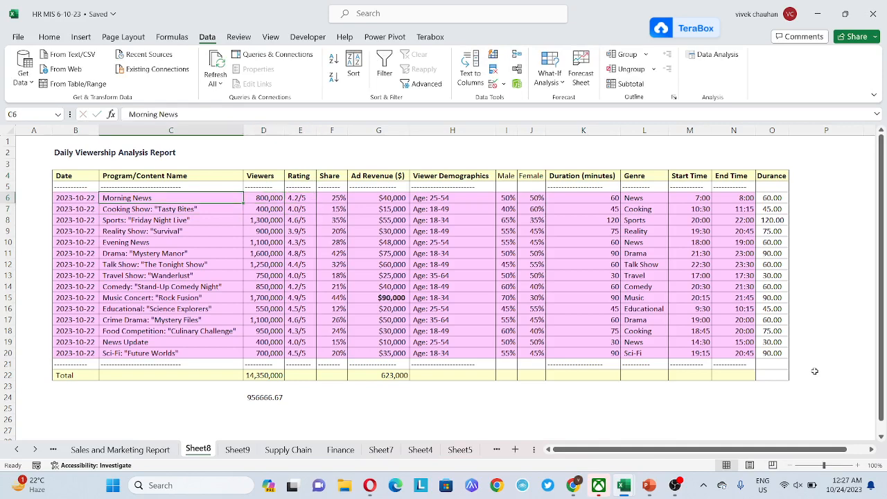
{"action": "key", "text": "Right"}
{"action": "key", "text": "Right"}
{"action": "key", "text": "F2"}
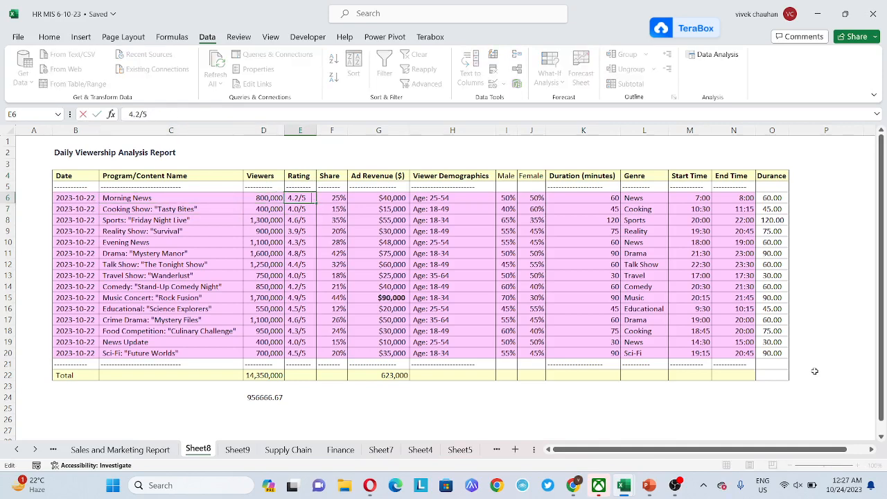
{"action": "key", "text": "Escape"}
- Examine the Ad Revenue ($) column and read across the Morning News row from program name to revenue
{"action": "key", "text": "Right"}
{"action": "key", "text": "Right"}
{"action": "key", "text": "Up"}
{"action": "key", "text": "Up"}
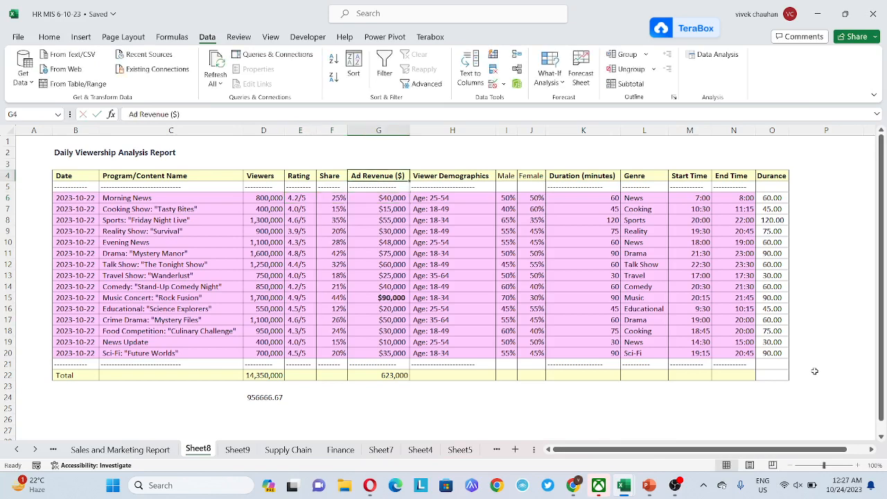
{"action": "key", "text": "Down"}
{"action": "key", "text": "Down"}
{"action": "key", "text": "Down"}
{"action": "key", "text": "Up"}
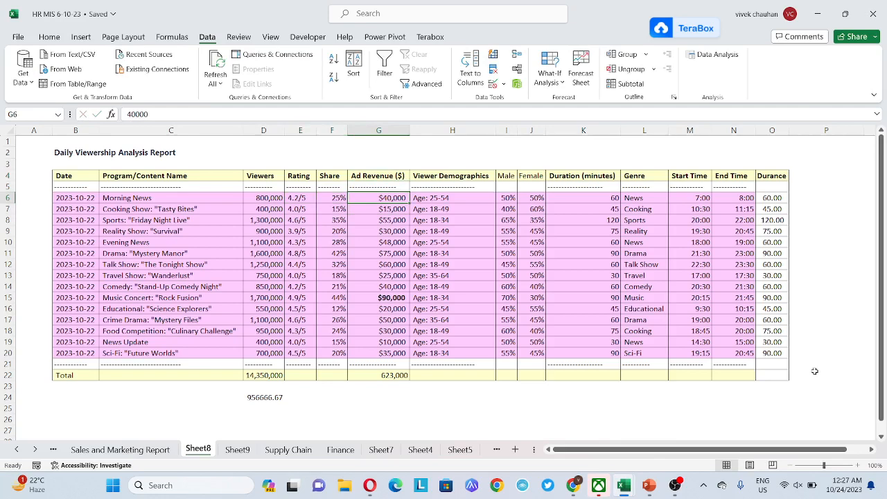
{"action": "key", "text": "Left"}
{"action": "key", "text": "Left"}
{"action": "key", "text": "Left"}
{"action": "key", "text": "Left"}
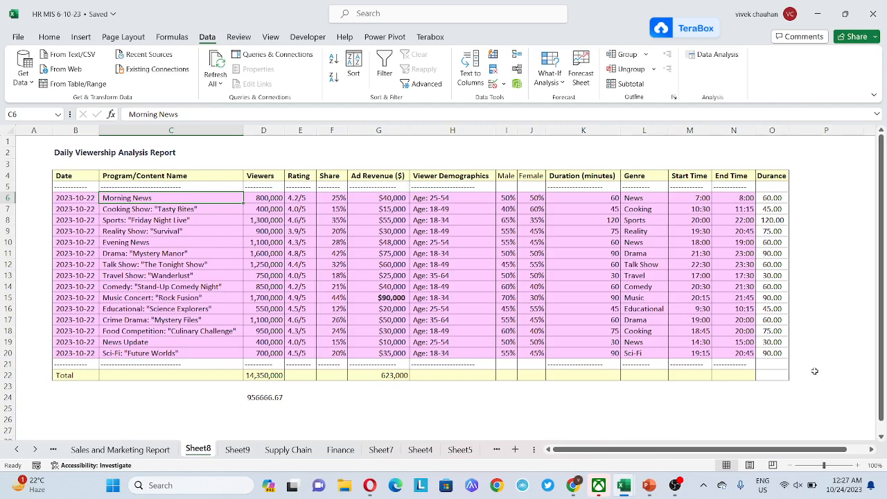
{"action": "key", "text": "Right"}
{"action": "key", "text": "Right"}
{"action": "key", "text": "Right"}
{"action": "key", "text": "Right"}
{"action": "key", "text": "Right"}
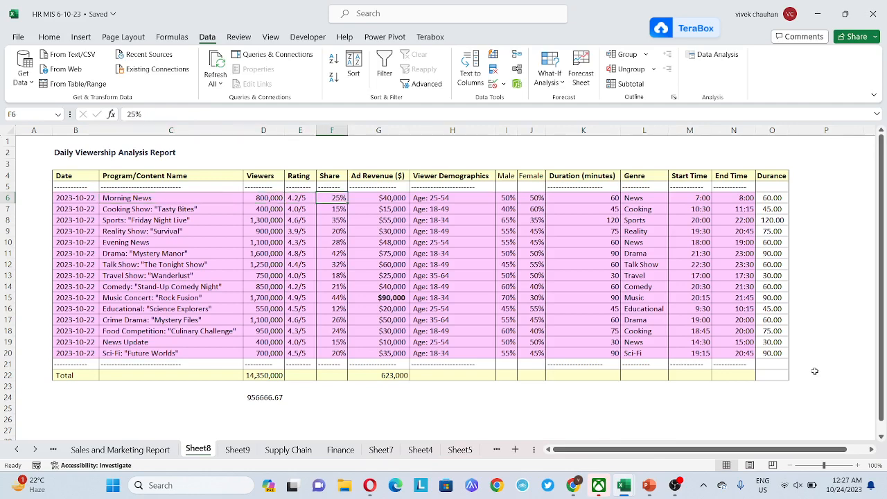
- Examine the Viewer Demographics column and its age group for the Morning News program
{"action": "key", "text": "Up"}
{"action": "key", "text": "Up"}
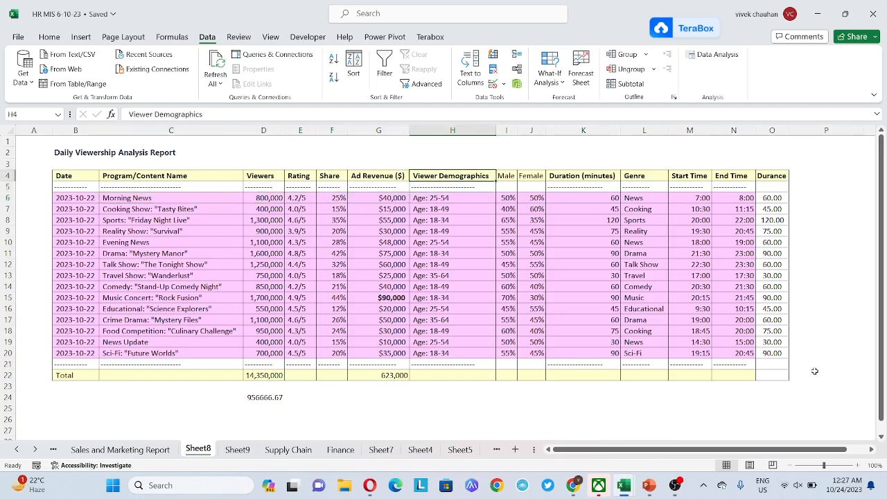
{"action": "key", "text": "Down"}
{"action": "key", "text": "Down"}
{"action": "key", "text": "Down"}
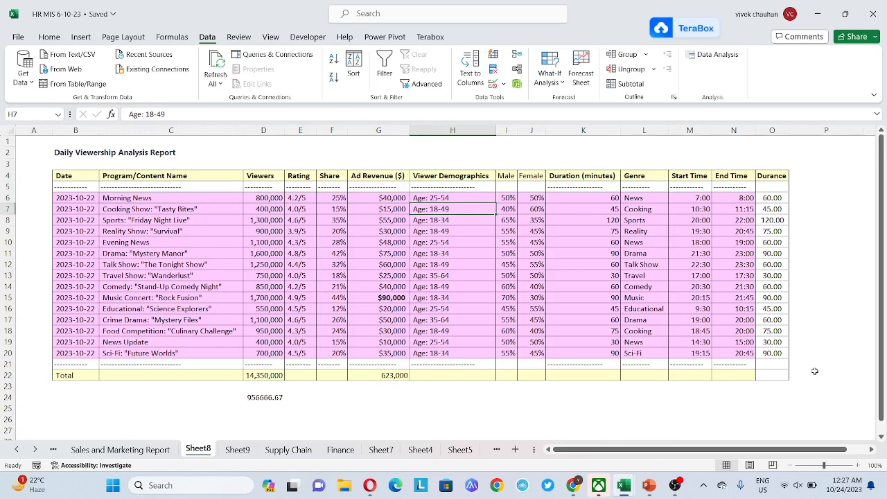
{"action": "key", "text": "Left"}
{"action": "key", "text": "Left"}
{"action": "key", "text": "Left"}
{"action": "key", "text": "Left"}
{"action": "key", "text": "Up"}
{"action": "key", "text": "Right"}
{"action": "key", "text": "Right"}
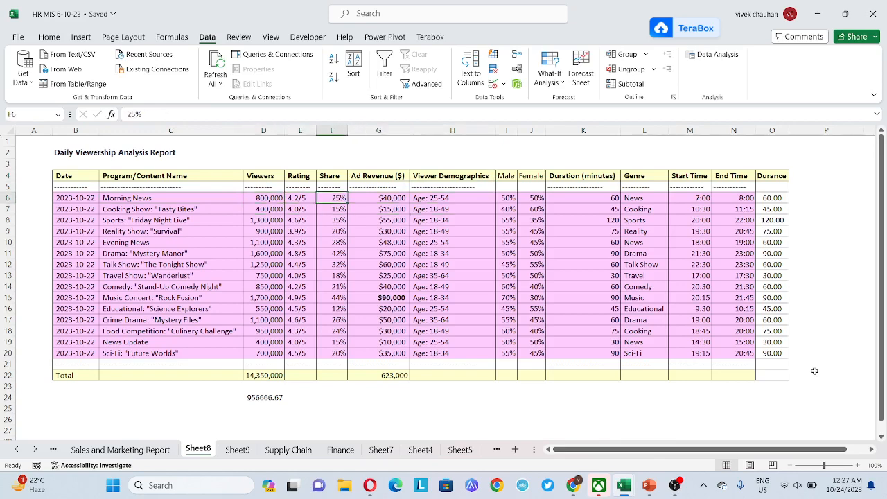
{"action": "key", "text": "Right"}
{"action": "key", "text": "Right"}
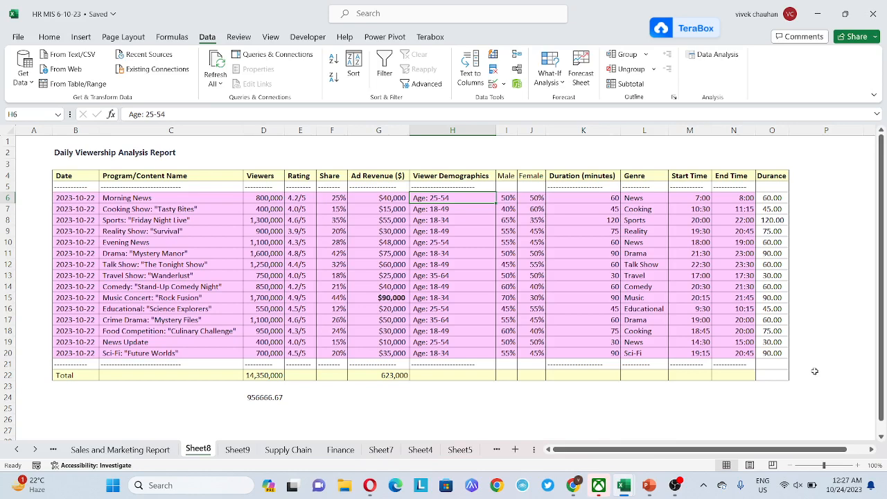
- Examine the Male and Female viewer percentages for Morning News and check their combined share
{"action": "key", "text": "Right"}
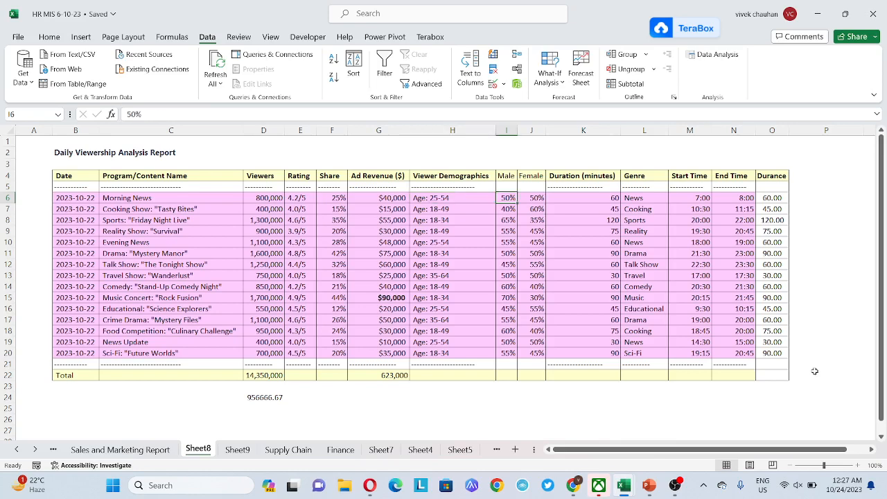
{"action": "key", "text": "Up"}
{"action": "key", "text": "Up"}
{"action": "key", "text": "Down"}
{"action": "key", "text": "Down"}
{"action": "key", "text": "Right"}
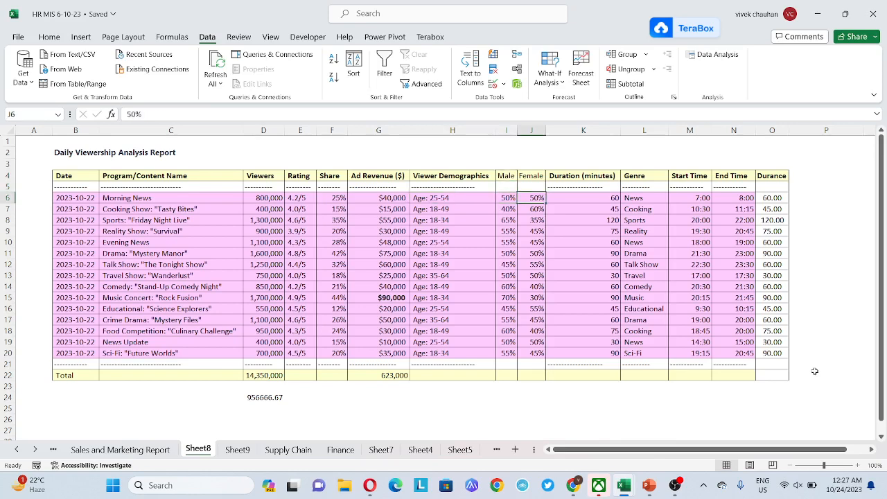
{"action": "key", "text": "Left"}
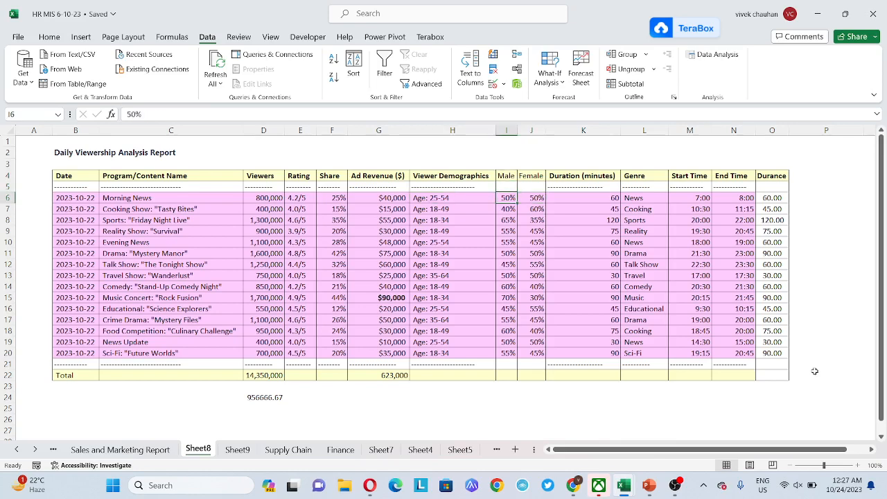
{"action": "key", "text": "shift+Right"}
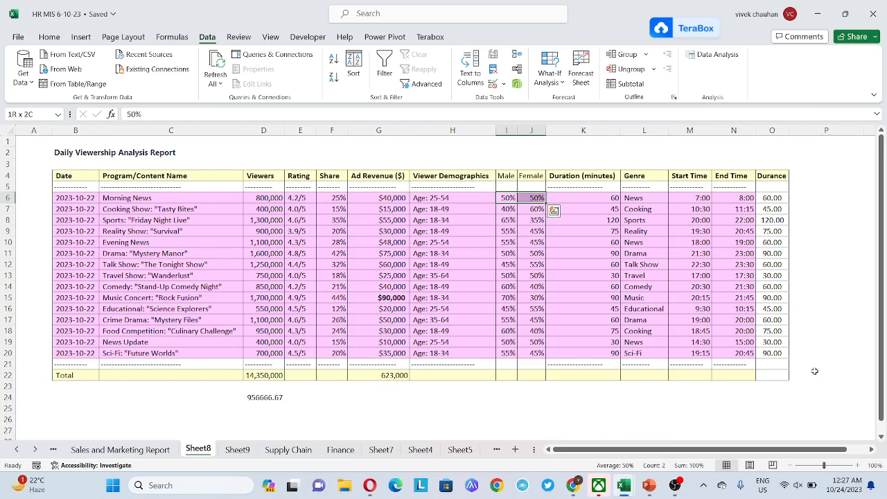
- Examine the Duration (minutes), Genre, Start Time and End Time columns of the report
{"action": "key", "text": "Right"}
{"action": "key", "text": "Right"}
{"action": "key", "text": "Up"}
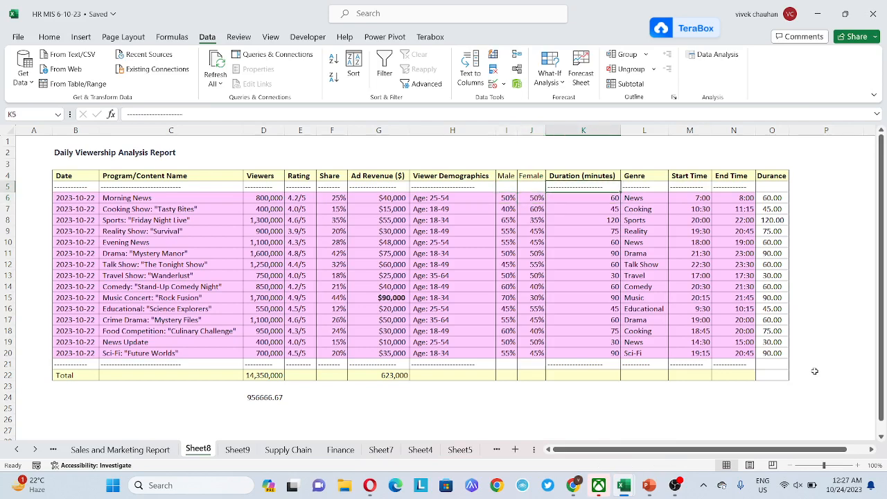
{"action": "key", "text": "Down"}
{"action": "key", "text": "Right"}
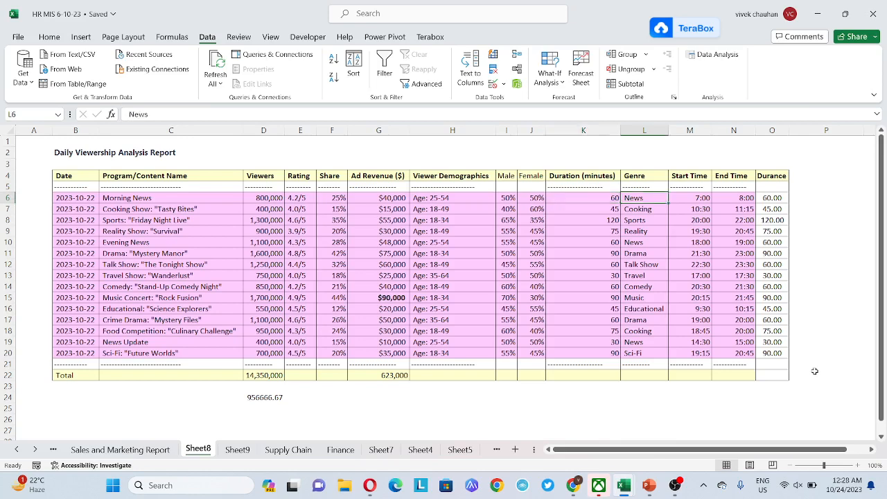
{"action": "key", "text": "Up"}
{"action": "key", "text": "Up"}
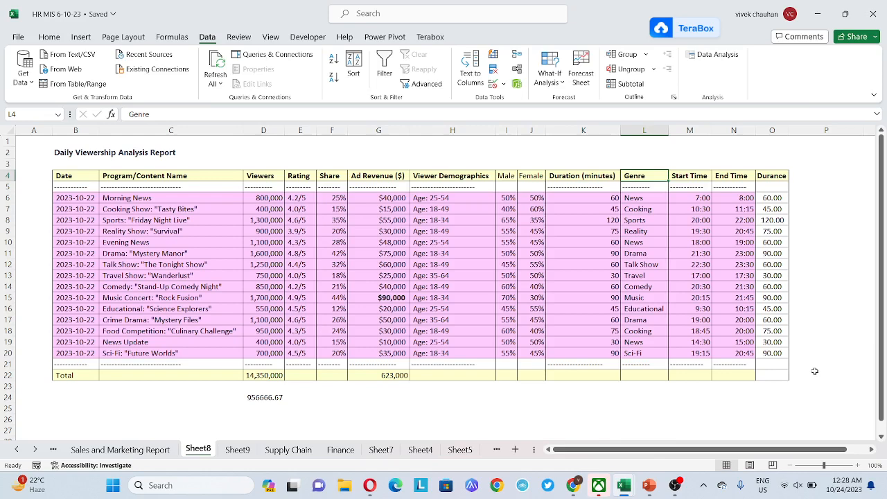
{"action": "key", "text": "Right"}
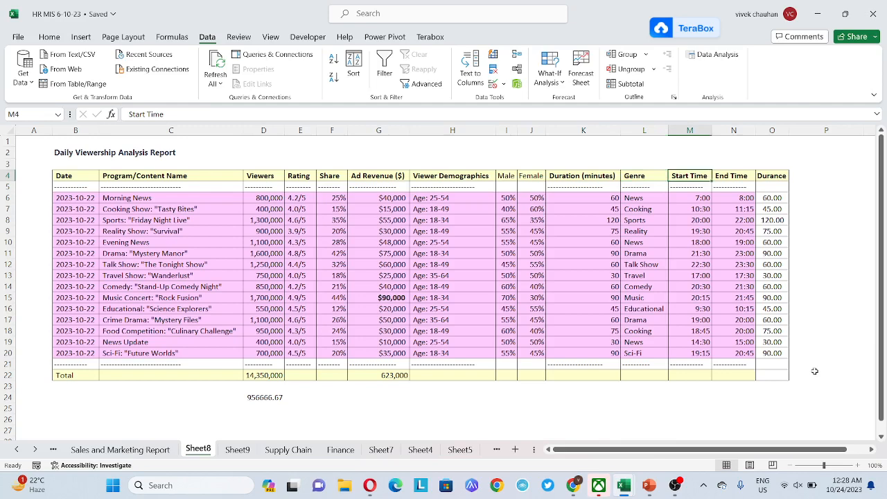
{"action": "key", "text": "Right"}
{"action": "key", "text": "Right"}
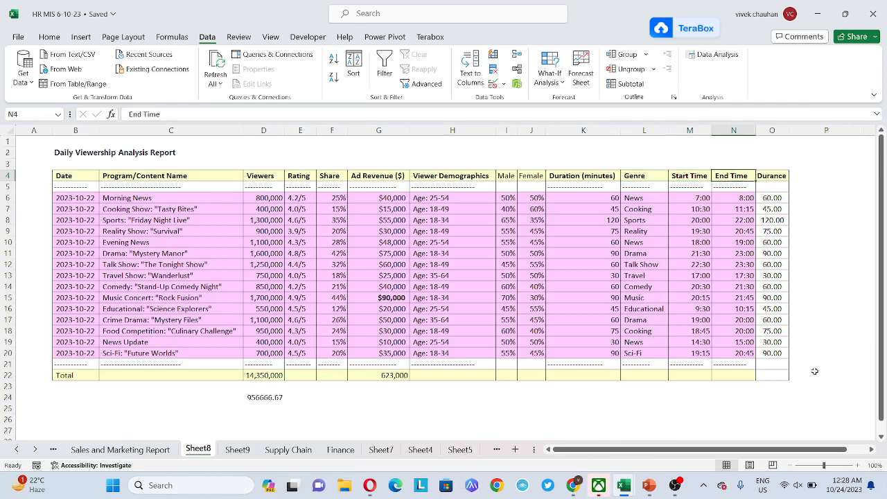
- Examine the Duration (minutes) values down to the last program and select the column from there up to its header
{"action": "key", "text": "Down"}
{"action": "key", "text": "Left"}
{"action": "key", "text": "Left"}
{"action": "key", "text": "Down"}
{"action": "key", "text": "Down"}
{"action": "key", "text": "Left"}
{"action": "key", "text": "Left"}
{"action": "key", "text": "Down"}
{"action": "key", "text": "Down"}
{"action": "key", "text": "Down"}
{"action": "key", "text": "Down"}
{"action": "key", "text": "Down"}
{"action": "key", "text": "Down"}
{"action": "key", "text": "Down"}
{"action": "key", "text": "Down"}
{"action": "key", "text": "Down"}
{"action": "key", "text": "Down"}
{"action": "key", "text": "Down"}
{"action": "key", "text": "Down"}
{"action": "key", "text": "Down"}
{"action": "key", "text": "Down"}
{"action": "key", "text": "Down"}
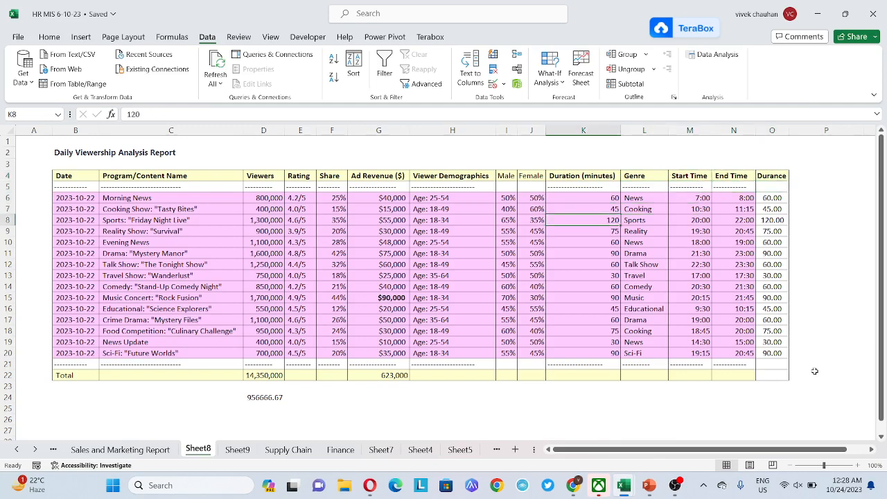
{"action": "key", "text": "Up"}
{"action": "key", "text": "Up"}
{"action": "key", "text": "ctrl+shift+Up"}
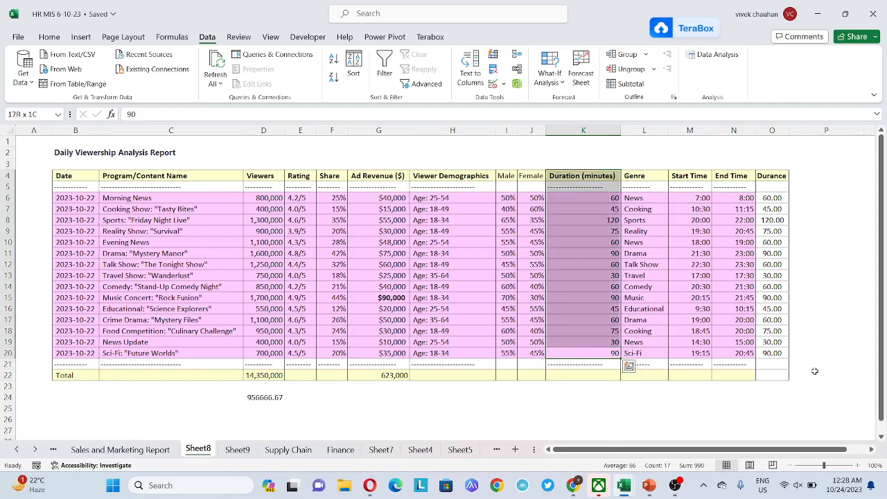
- Delete the Durance column (column O) from the report
{"action": "key", "text": "shift+Down"}
{"action": "key", "text": "ctrl+Right"}
{"action": "key", "text": "ctrl+space"}
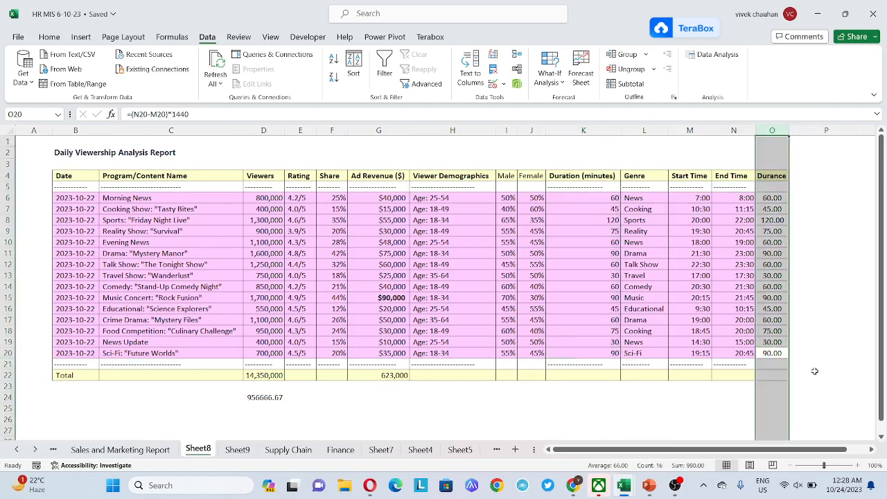
{"action": "key", "text": "ctrl+minus"}
- Select the report's header row from Date to End Time to review its columns
{"action": "key", "text": "Left"}
{"action": "key", "text": "Left"}
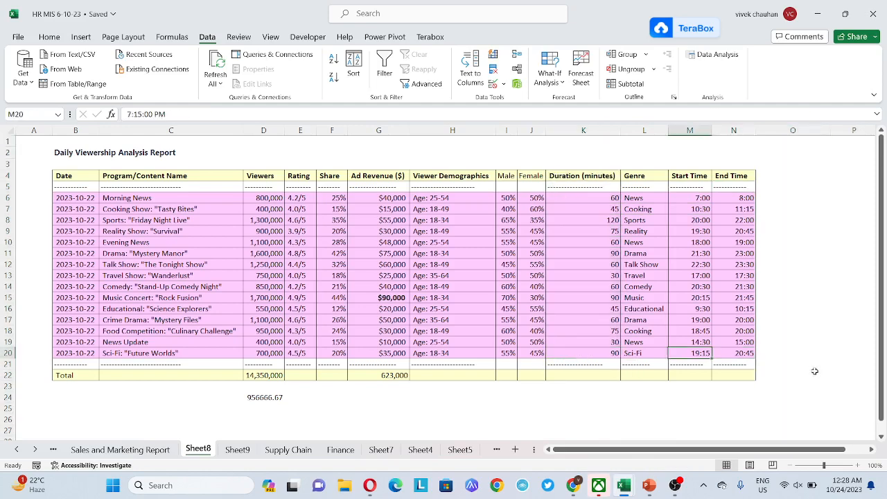
{"action": "key", "text": "ctrl+Up"}
{"action": "key", "text": "Left"}
{"action": "key", "text": "Down"}
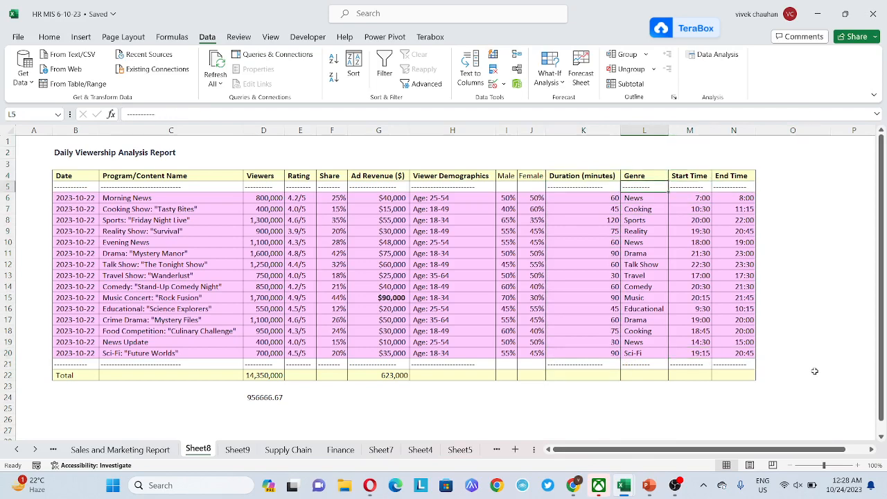
{"action": "key", "text": "Up"}
{"action": "key", "text": "ctrl+Left"}
{"action": "key", "text": "ctrl+shift+Right"}
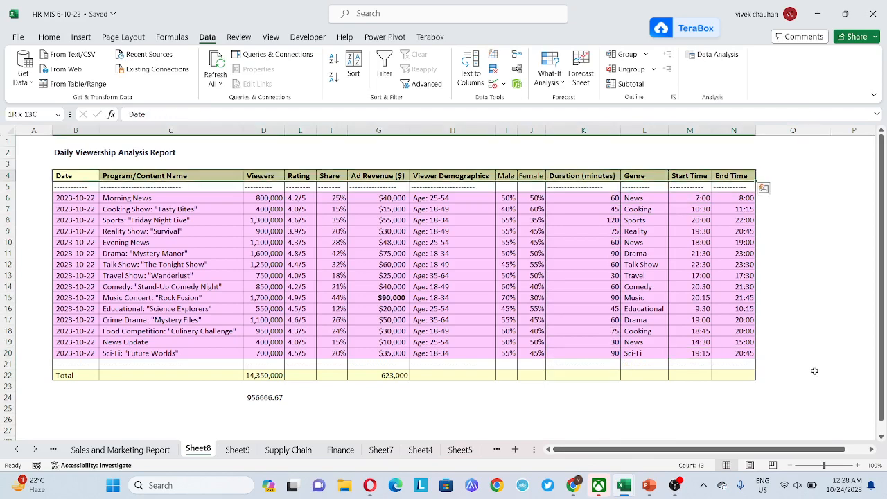
{"action": "key", "text": "alt"}
{"action": "key", "text": "a"}
{"action": "key", "text": "Escape"}
{"action": "key", "text": "Escape"}
- Examine the analysis items and the Result/Insight entries of the Daily Viewership Analysis Report on Sheet9
{"action": "key", "text": "ctrl+Page_Down"}
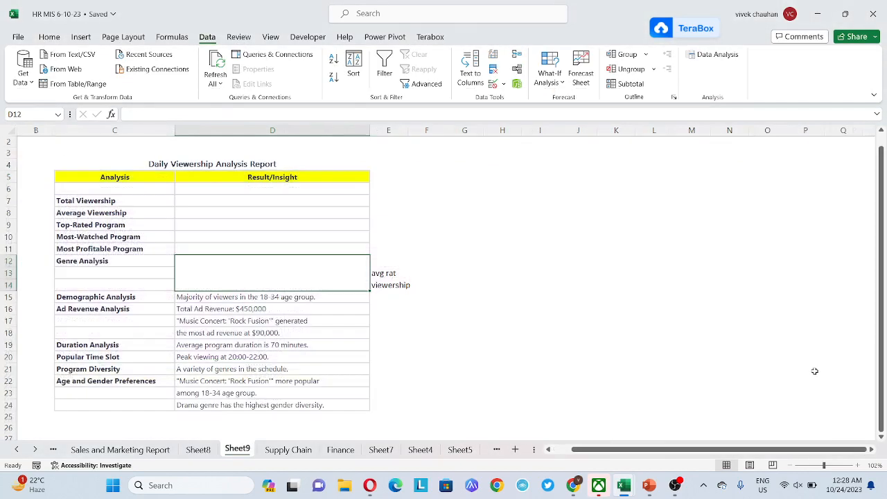
{"action": "key", "text": "Down"}
{"action": "key", "text": "ctrl+shift+Down"}
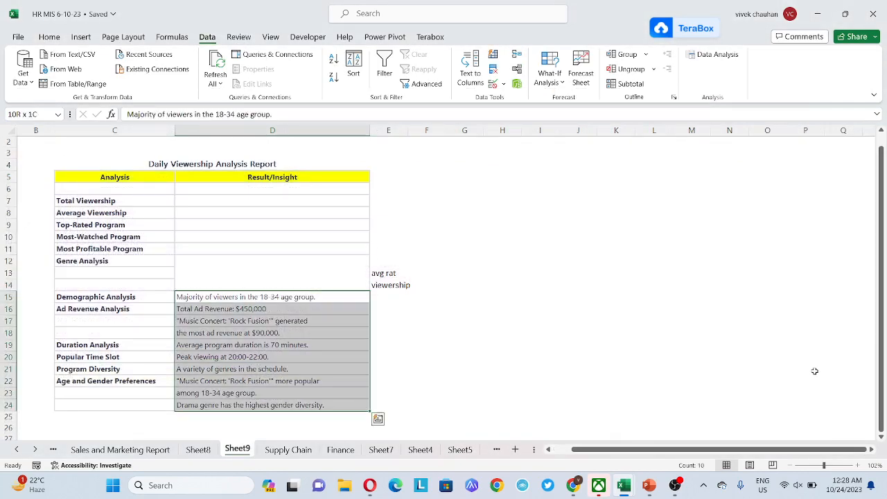
{"action": "key", "text": "Up"}
{"action": "key", "text": "Up"}
{"action": "key", "text": "Up"}
{"action": "key", "text": "Up"}
{"action": "key", "text": "Up"}
{"action": "key", "text": "Up"}
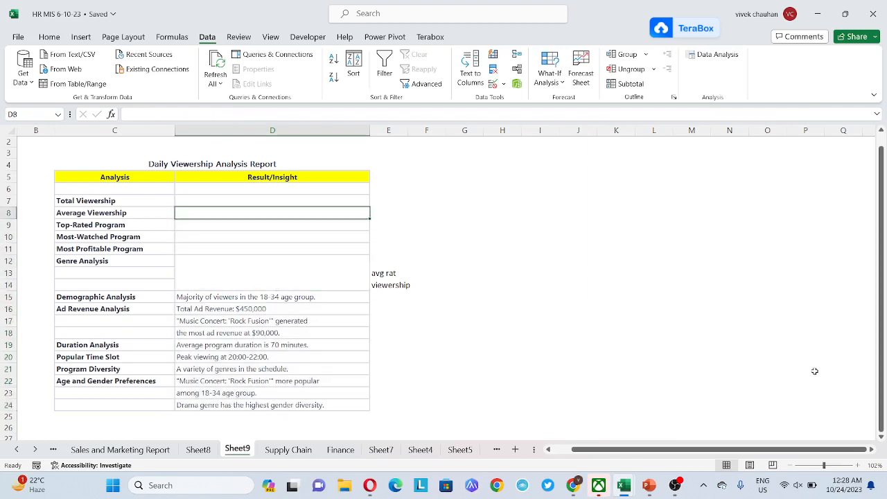
{"action": "key", "text": "Down"}
{"action": "key", "text": "ctrl+Down"}
{"action": "key", "text": "ctrl+shift+Down"}
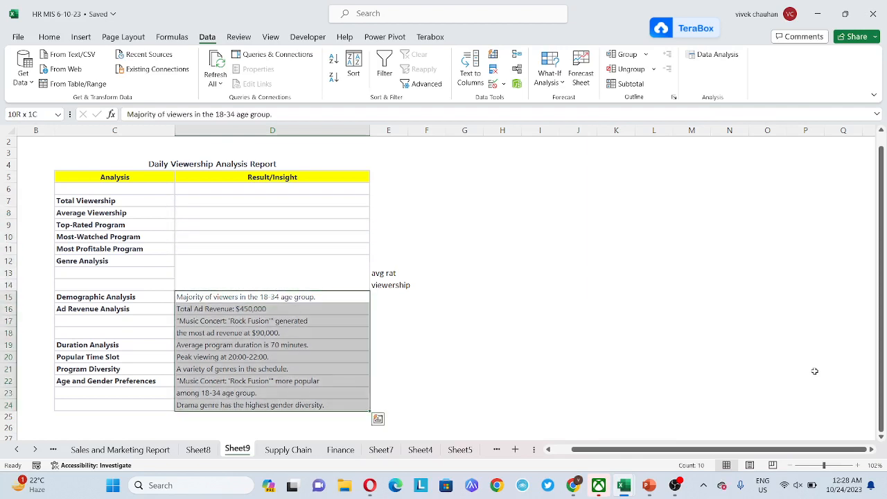
{"action": "key", "text": "Up"}
{"action": "key", "text": "Up"}
{"action": "key", "text": "Up"}
{"action": "key", "text": "Up"}
{"action": "key", "text": "Up"}
{"action": "key", "text": "Up"}
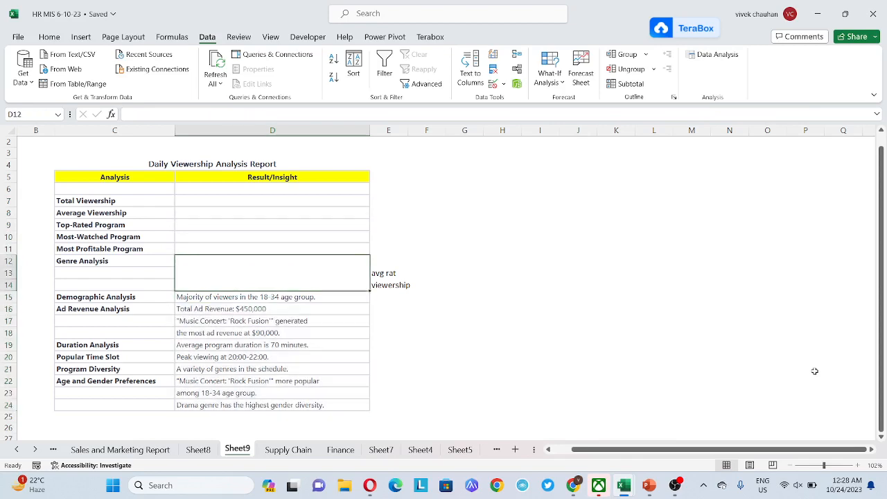
- Check the Viewers values of all programs and their total in the report on Sheet8
{"action": "key", "text": "ctrl+Page_Up"}
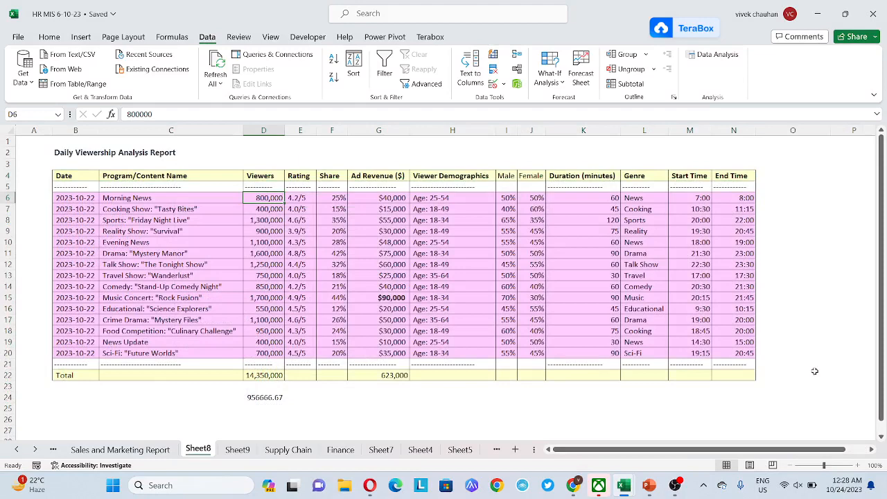
{"action": "key", "text": "ctrl+shift+Down"}
{"action": "key", "text": "shift+Up"}
{"action": "key", "text": "shift+Up"}
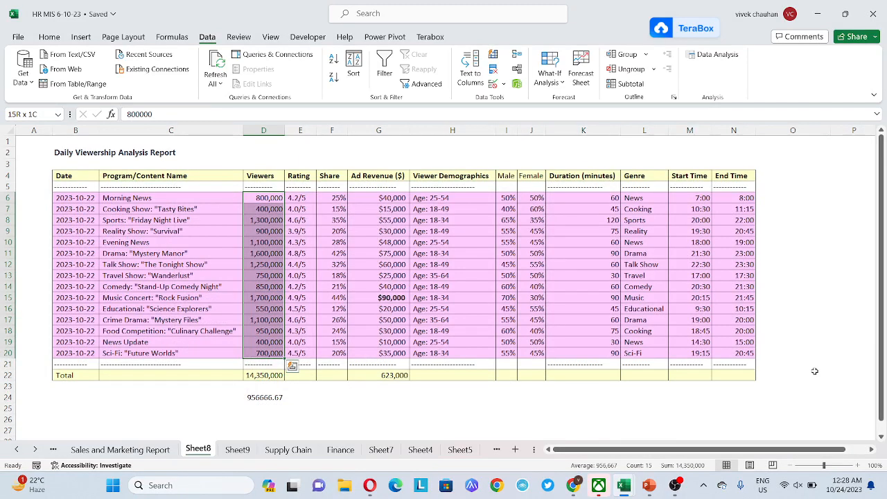
{"action": "key", "text": "ctrl+Down"}
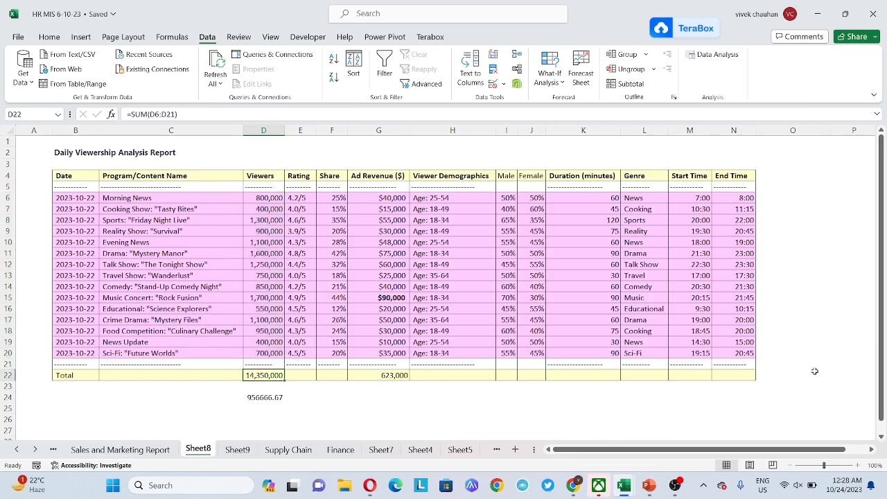
- Enter "Total Viewership : 1,43,55000" as the Total Viewership result in D7 on Sheet9
{"action": "key", "text": "ctrl+Page_Down"}
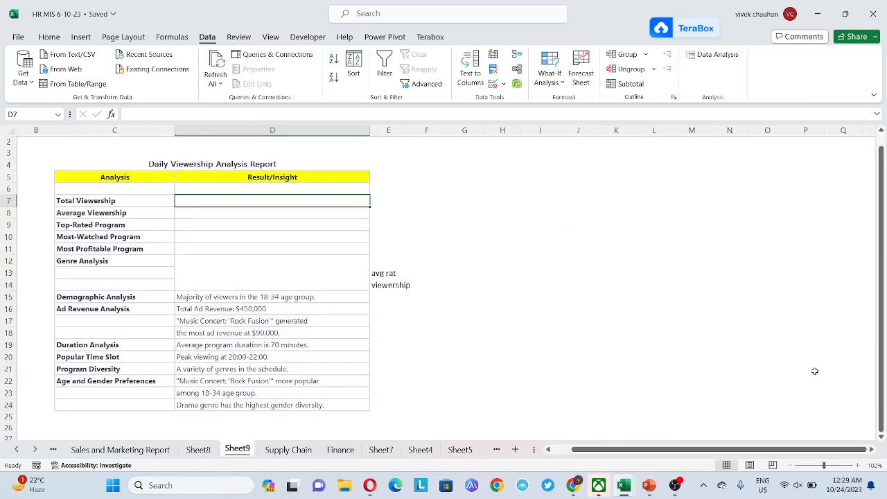
{"action": "type", "text": "TO"}
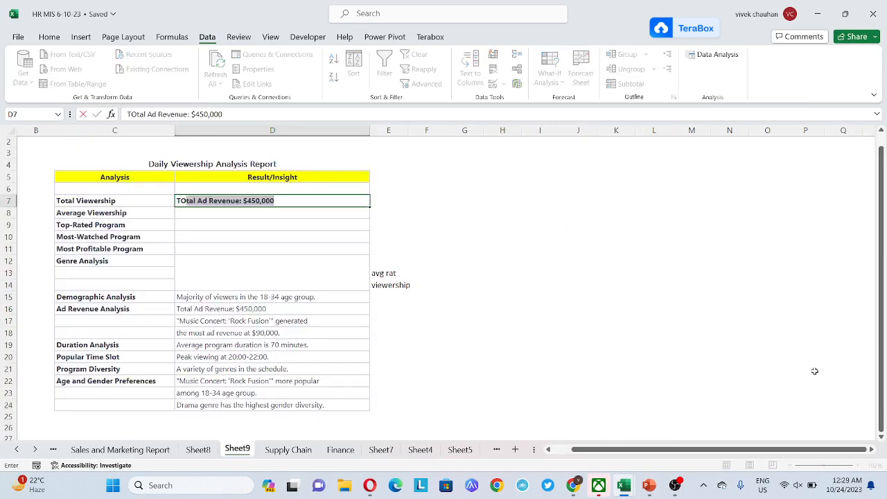
{"action": "key", "text": "BackSpace"}
{"action": "key", "text": "BackSpace"}
{"action": "type", "text": "otal Vi"}
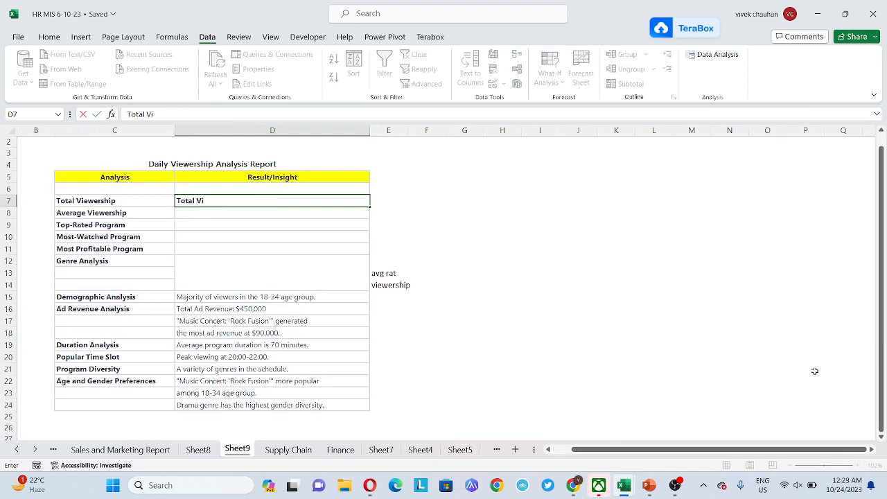
{"action": "type", "text": "ewer Shishi"}
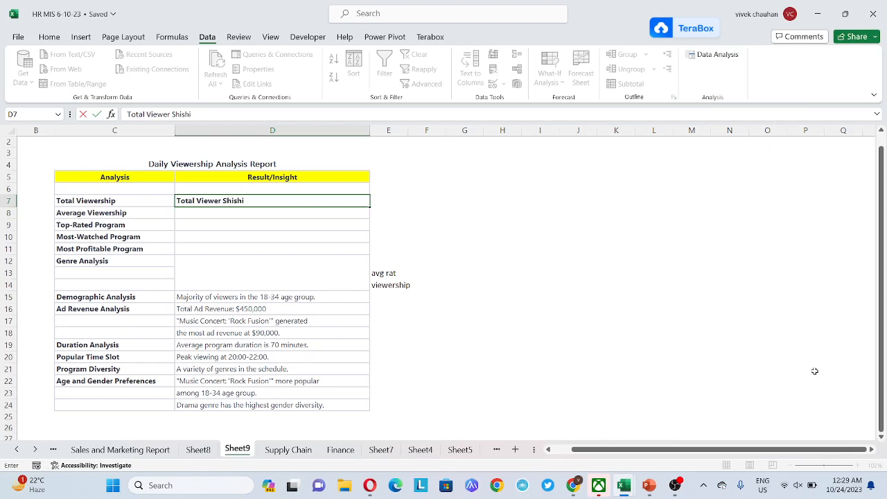
{"action": "type", "text": "p"}
{"action": "key", "text": "BackSpace"}
{"action": "key", "text": "BackSpace"}
{"action": "key", "text": "BackSpace"}
{"action": "key", "text": "BackSpace"}
{"action": "key", "text": "BackSpace"}
{"action": "key", "text": "BackSpace"}
{"action": "key", "text": "BackSpace"}
{"action": "type", "text": "ship : 1,43,55000"}
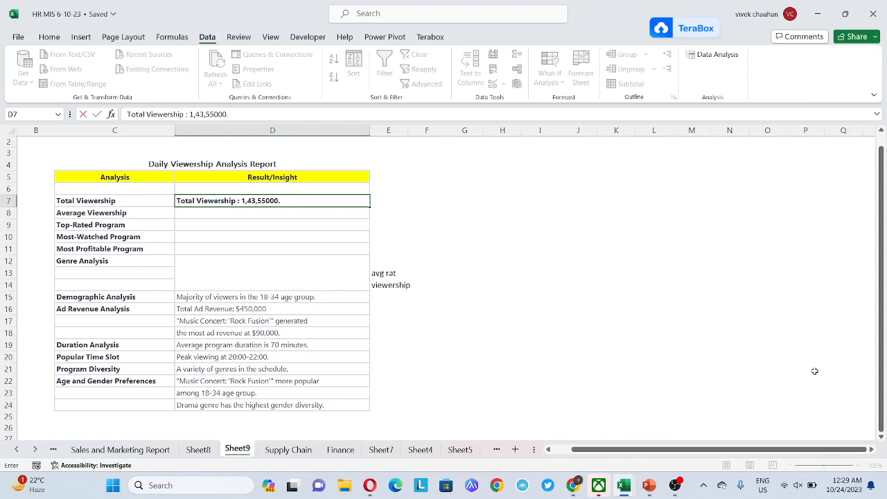
{"action": "key", "text": "Return"}
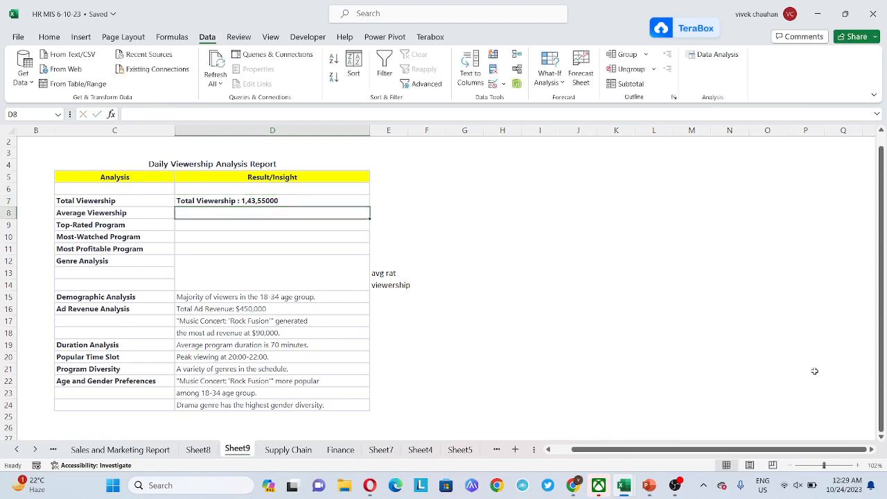
- Compare the Total Viewership result with the Viewers total on Sheet8 and correct its figure to 1,43,50000
{"action": "key", "text": "ctrl+Page_Up"}
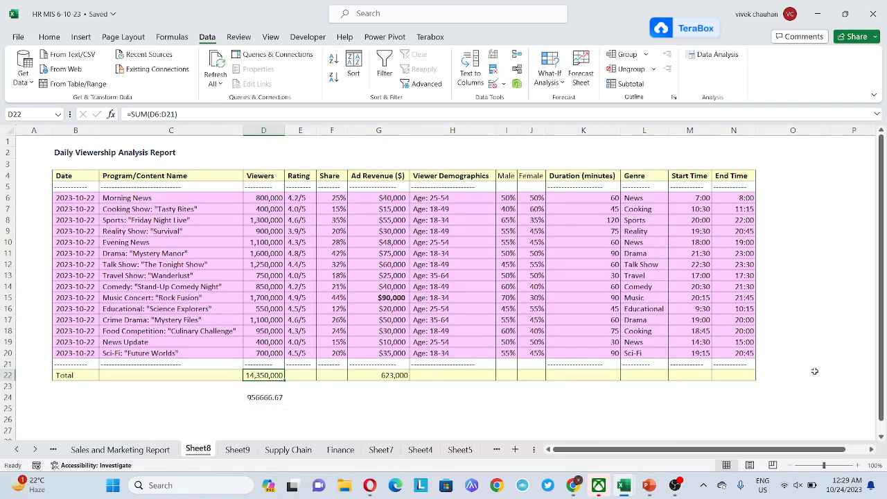
{"action": "key", "text": "ctrl+Page_Down"}
{"action": "key", "text": "Up"}
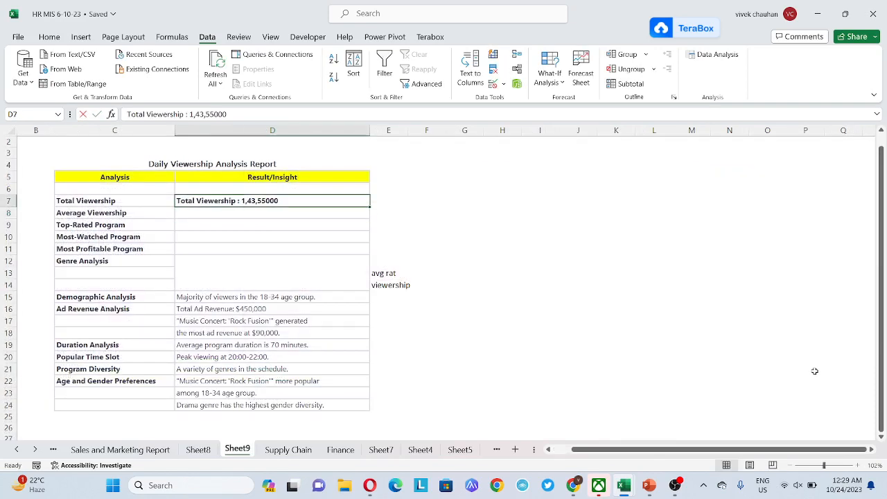
{"action": "key", "text": "BackSpace"}
{"action": "type", "text": "0"}
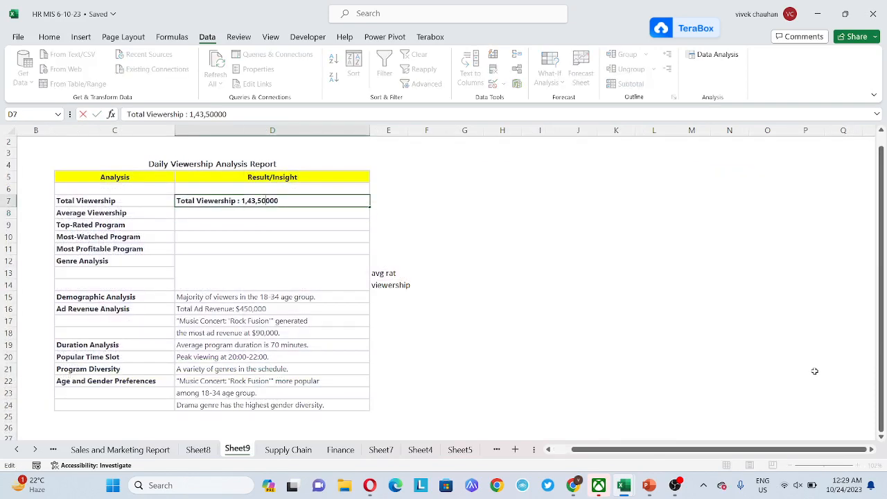
{"action": "key", "text": "Return"}
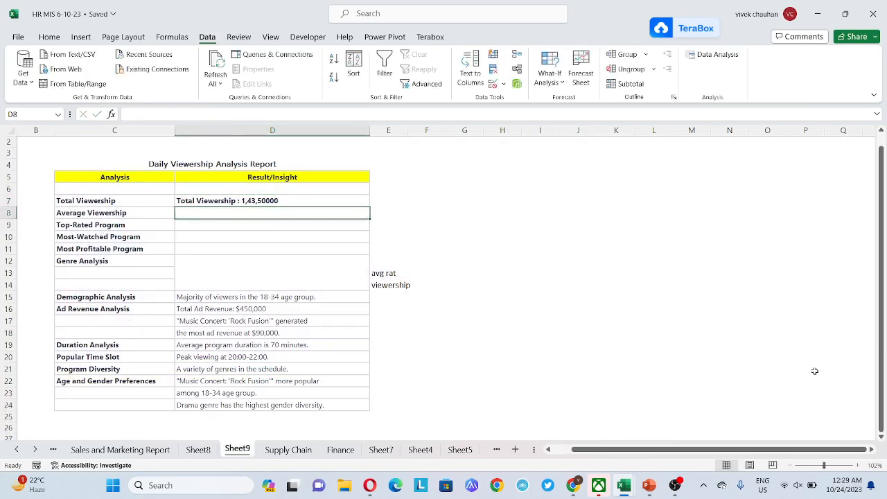
- Clear the old average calculation in D24 below the Viewers total on Sheet8
{"action": "key", "text": "Left"}
{"action": "key", "text": "Right"}
{"action": "key", "text": "Up"}
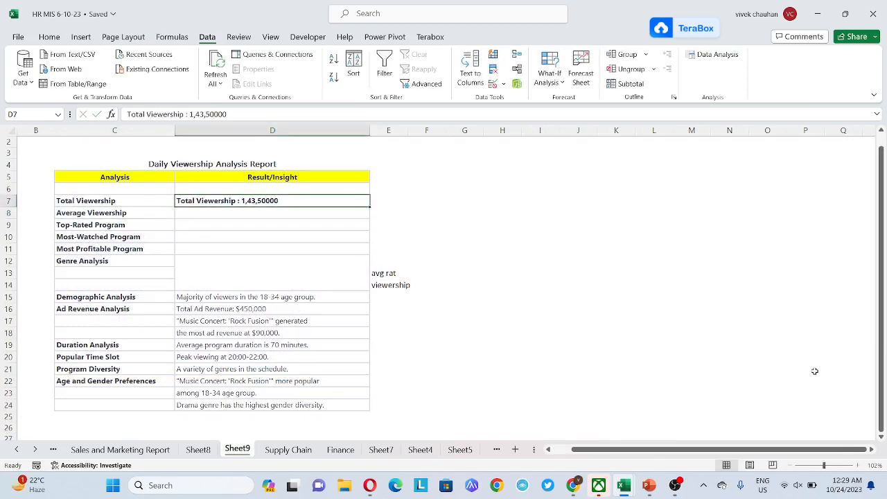
{"action": "key", "text": "ctrl+Page_Up"}
{"action": "key", "text": "Left"}
{"action": "key", "text": "Right"}
{"action": "key", "text": "Up"}
{"action": "key", "text": "Up"}
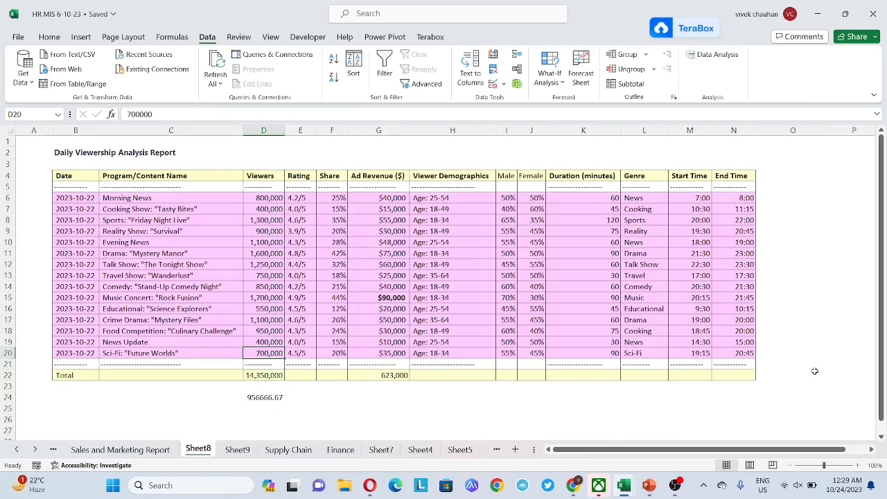
{"action": "key", "text": "Down"}
{"action": "key", "text": "Down"}
{"action": "key", "text": "Down"}
{"action": "key", "text": "Down"}
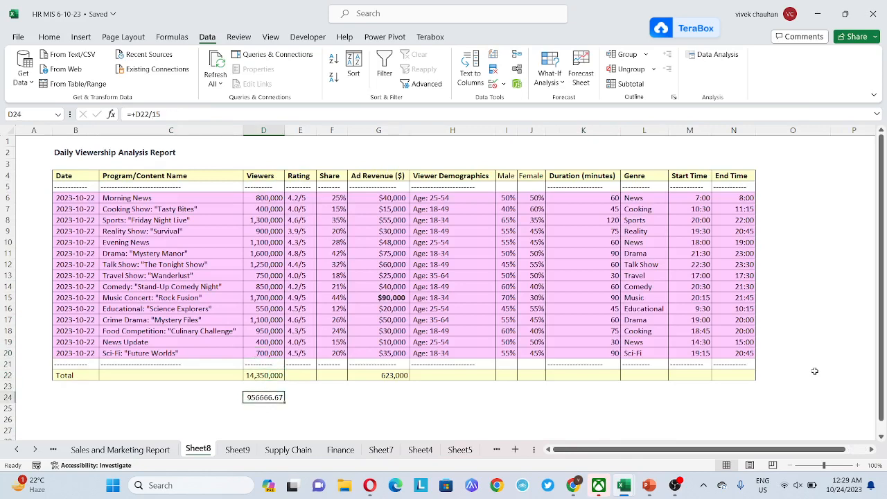
{"action": "key", "text": "Delete"}
- Select the Date entries of all programs to check how many programs the report lists
{"action": "key", "text": "Left"}
{"action": "key", "text": "Left"}
{"action": "key", "text": "Up"}
{"action": "key", "text": "Up"}
{"action": "key", "text": "Up"}
{"action": "key", "text": "Up"}
{"action": "key", "text": "ctrl+shift+Up"}
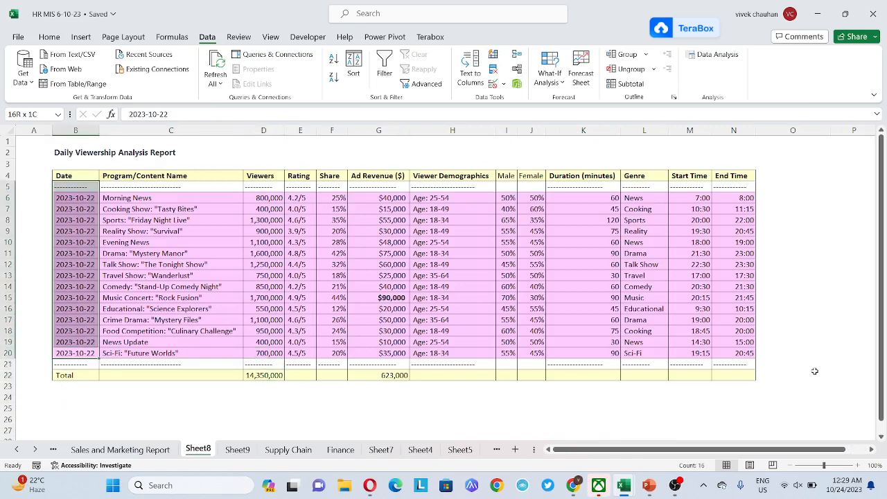
{"action": "key", "text": "shift+Down"}
{"action": "key", "text": "Right"}
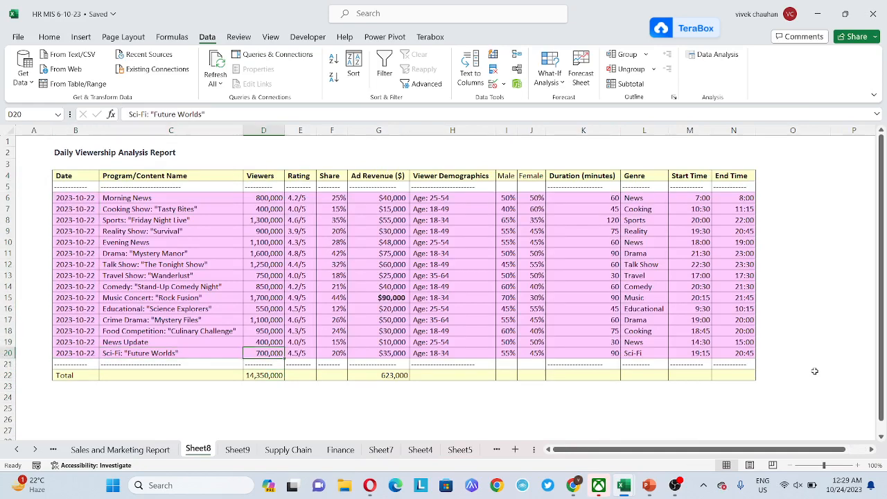
- Calculate the average viewers per program in D23 with the formula +D22/15
{"action": "key", "text": "Right"}
{"action": "key", "text": "Down"}
{"action": "key", "text": "Down"}
{"action": "key", "text": "Down"}
{"action": "type", "text": "+"}
{"action": "key", "text": "Up"}
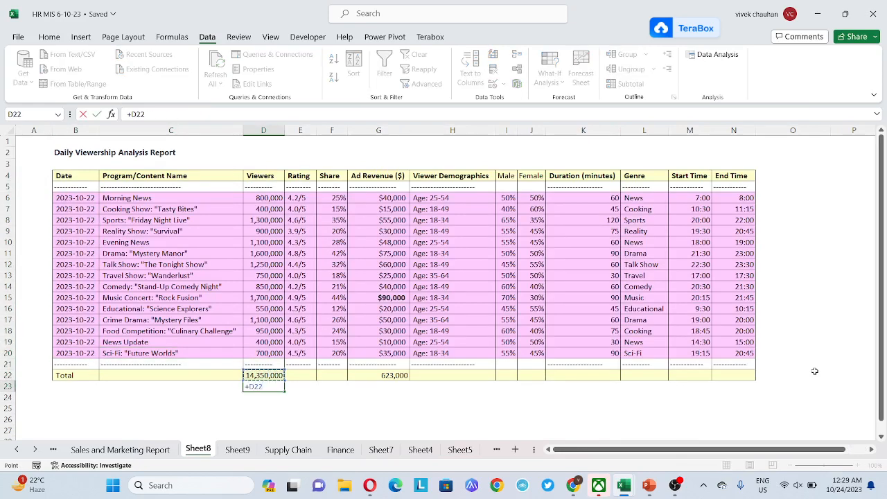
{"action": "type", "text": "/15"}
{"action": "key", "text": "Return"}
{"action": "key", "text": "Up"}
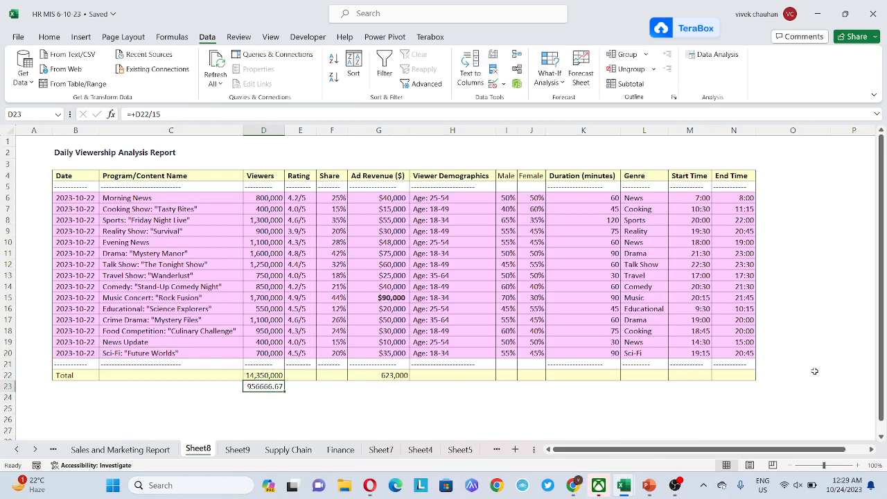
- Enter "Average Viewvership : 9,56,666" as the Average Viewership result in D8 on Sheet9
{"action": "key", "text": "ctrl+Page_Down"}
{"action": "key", "text": "Down"}
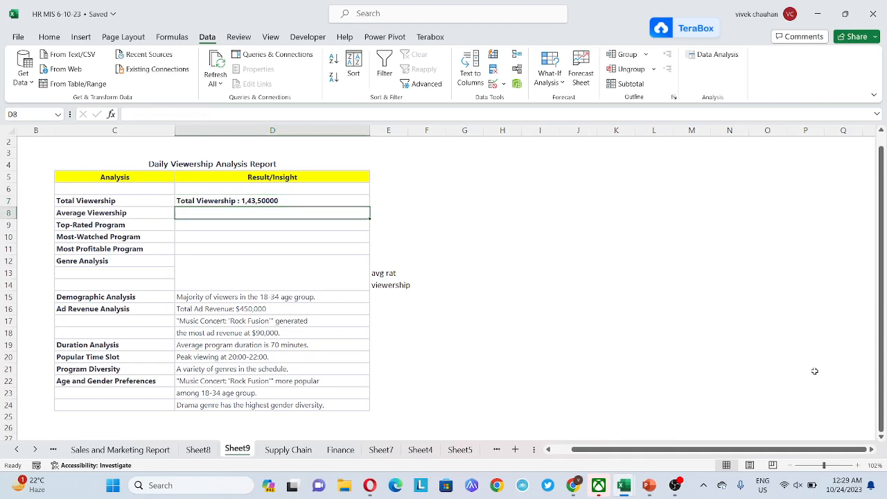
{"action": "type", "text": "956"}
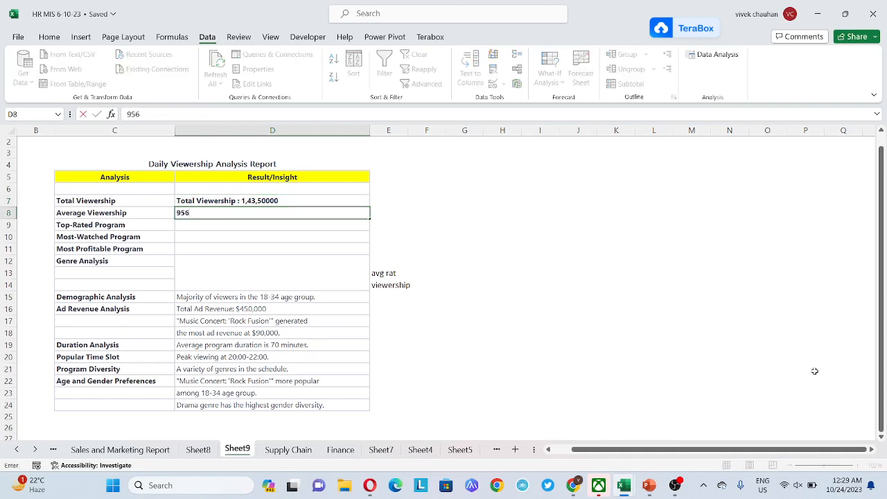
{"action": "type", "text": "666"}
{"action": "key", "text": "F2"}
{"action": "key", "text": "Home"}
{"action": "type", "text": "Averag"}
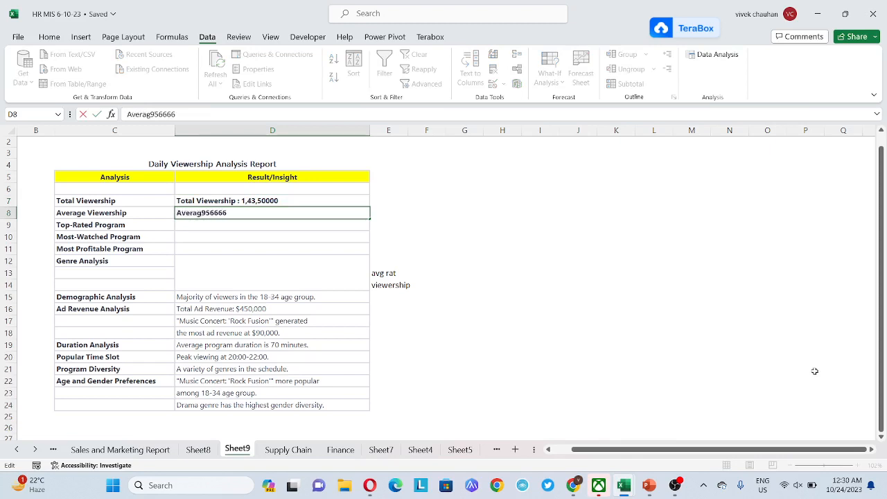
{"action": "type", "text": "e View"}
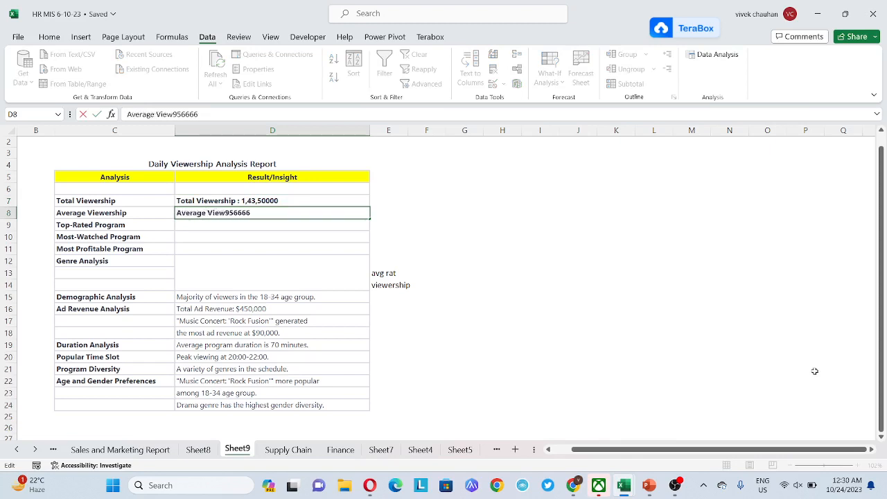
{"action": "type", "text": "vers"}
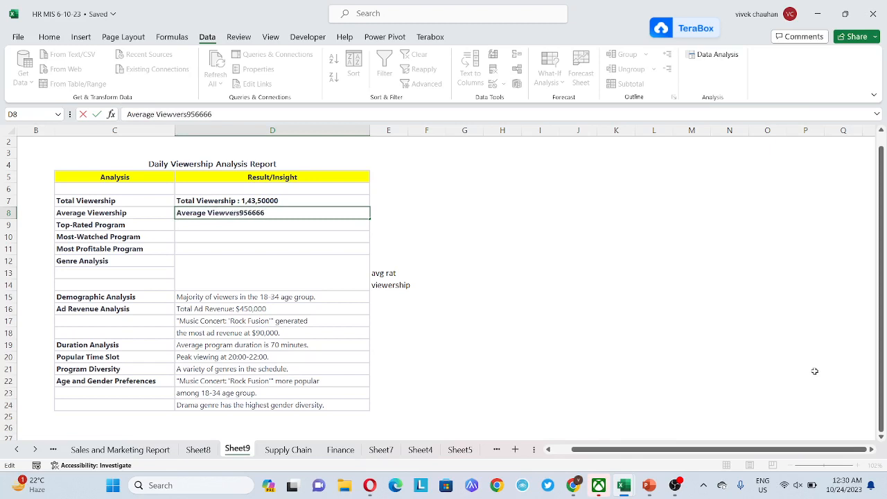
{"action": "type", "text": "hip "}
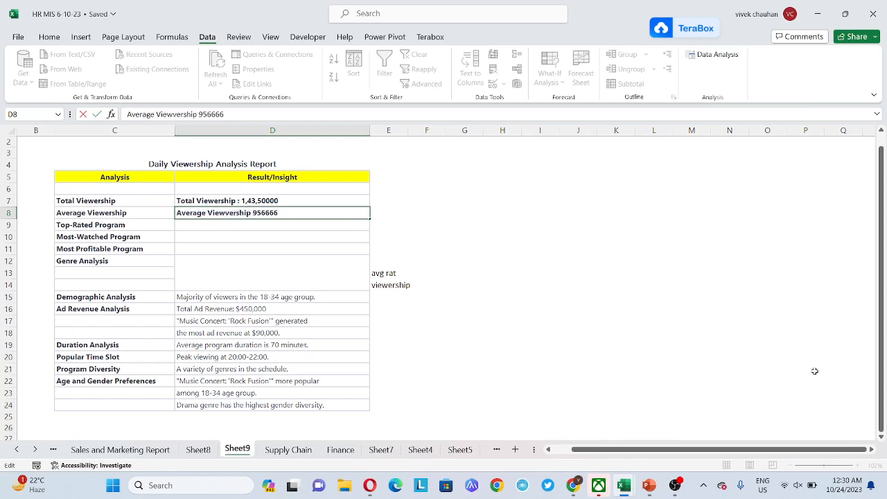
{"action": "type", "text": ":"}
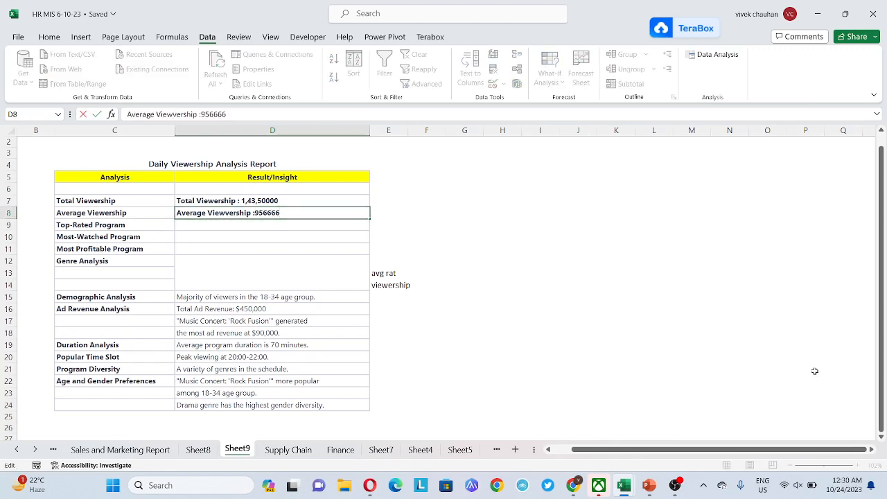
{"action": "type", "text": " 95,"}
{"action": "key", "text": "BackSpace"}
{"action": "type", "text": ",43"}
{"action": "type", "text": ","}
{"action": "key", "text": "ctrl+Return"}
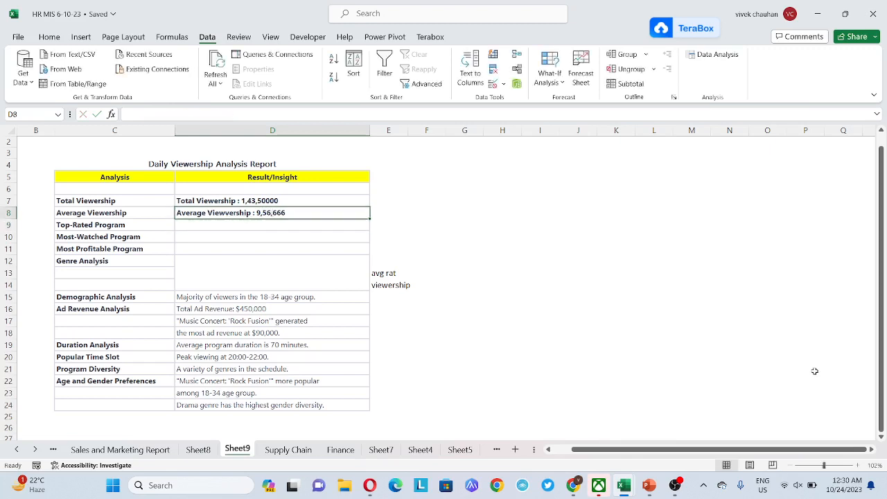
- Correct the digit grouping of the Total Viewership result in D7 so the figure reads 1,43,50,000
{"action": "key", "text": "Up"}
{"action": "key", "text": "F2"}
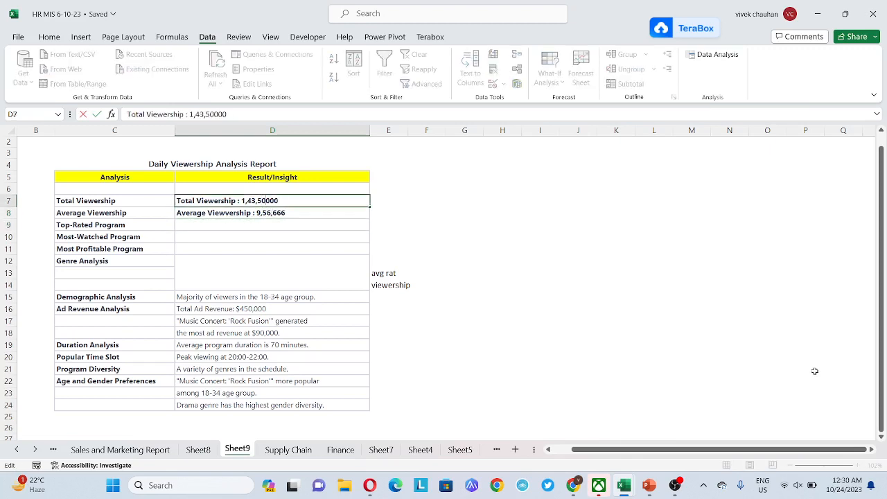
{"action": "type", "text": ","}
{"action": "key", "text": "Return"}
- Turn on filtering for the viewership table on Sheet8, from the Date header through the Total row
{"action": "key", "text": "Down"}
{"action": "key", "text": "Left"}
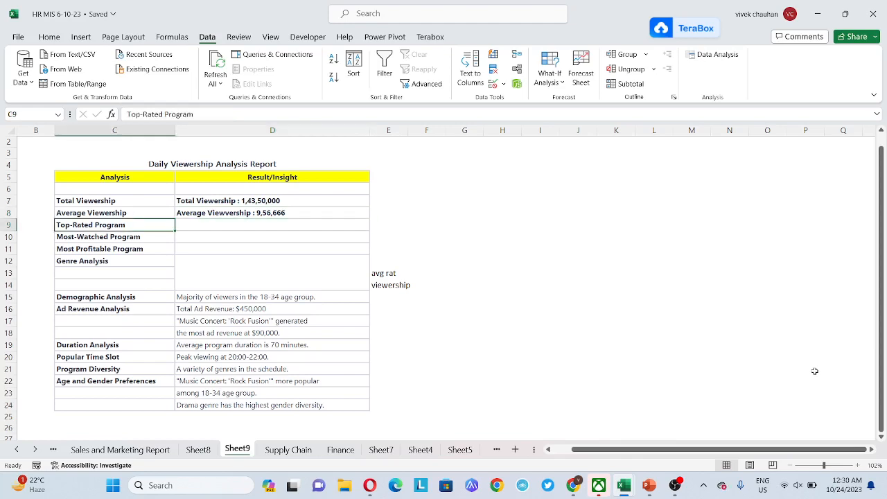
{"action": "key", "text": "ctrl+Page_Up"}
{"action": "key", "text": "Up"}
{"action": "key", "text": "Up"}
{"action": "key", "text": "Up"}
{"action": "key", "text": "Up"}
{"action": "key", "text": "Up"}
{"action": "key", "text": "Up"}
{"action": "key", "text": "Up"}
{"action": "key", "text": "Up"}
{"action": "key", "text": "Up"}
{"action": "key", "text": "Up"}
{"action": "key", "text": "Up"}
{"action": "key", "text": "Up"}
{"action": "key", "text": "Up"}
{"action": "key", "text": "Up"}
{"action": "key", "text": "Up"}
{"action": "key", "text": "Up"}
{"action": "key", "text": "Up"}
{"action": "key", "text": "Up"}
{"action": "key", "text": "Up"}
{"action": "key", "text": "Up"}
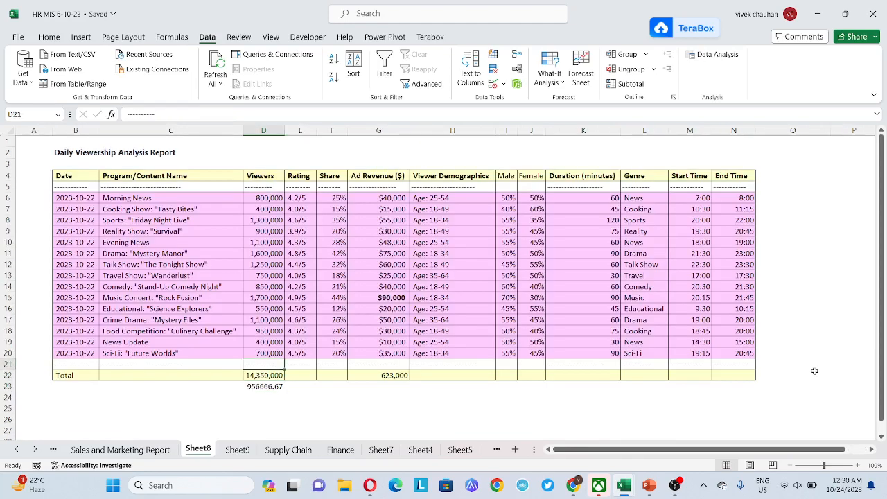
{"action": "key", "text": "Down"}
{"action": "key", "text": "Down"}
{"action": "key", "text": "Left"}
{"action": "key", "text": "Left"}
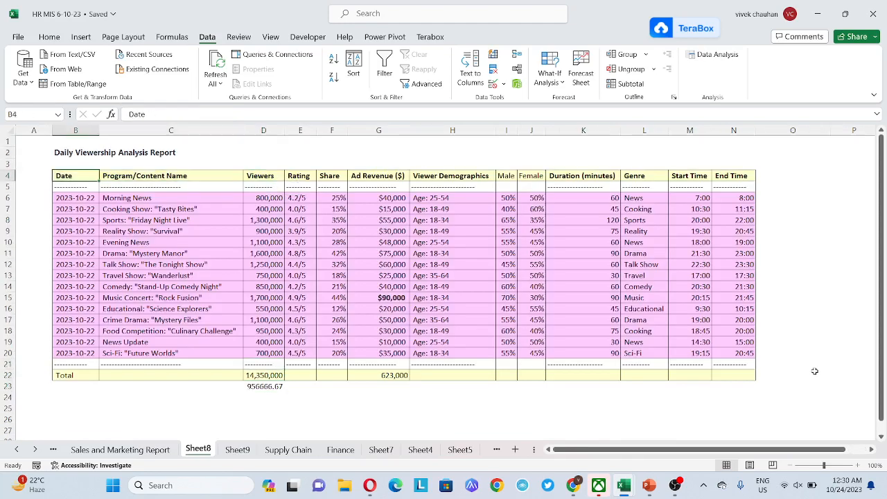
{"action": "key", "text": "ctrl+shift+Right"}
{"action": "key", "text": "ctrl+shift+Down"}
{"action": "key", "text": "ctrl+shift+l"}
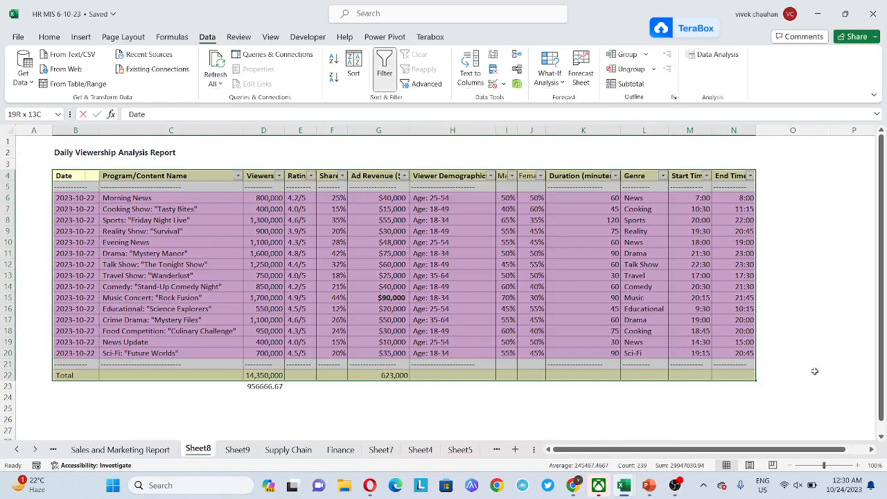
- Filter the Rating column of the viewership table to show only 4.9/5
{"action": "key", "text": "Right"}
{"action": "key", "text": "Right"}
{"action": "key", "text": "Right"}
{"action": "key", "text": "alt+Down"}
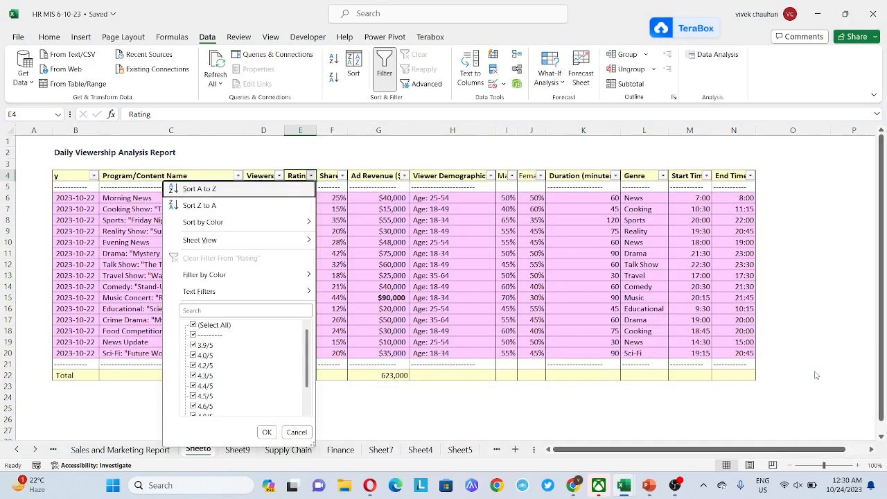
{"action": "key", "text": "Down"}
{"action": "key", "text": "Down"}
{"action": "key", "text": "Down"}
{"action": "key", "text": "Down"}
{"action": "key", "text": "Down"}
{"action": "key", "text": "Down"}
{"action": "key", "text": "Down"}
{"action": "key", "text": "Down"}
{"action": "key", "text": "Down"}
{"action": "key", "text": "Down"}
{"action": "key", "text": "Down"}
{"action": "key", "text": "Down"}
{"action": "key", "text": "Up"}
{"action": "key", "text": "Up"}
{"action": "key", "text": "Up"}
{"action": "key", "text": "Up"}
{"action": "key", "text": "Up"}
{"action": "key", "text": "Up"}
{"action": "key", "text": "Up"}
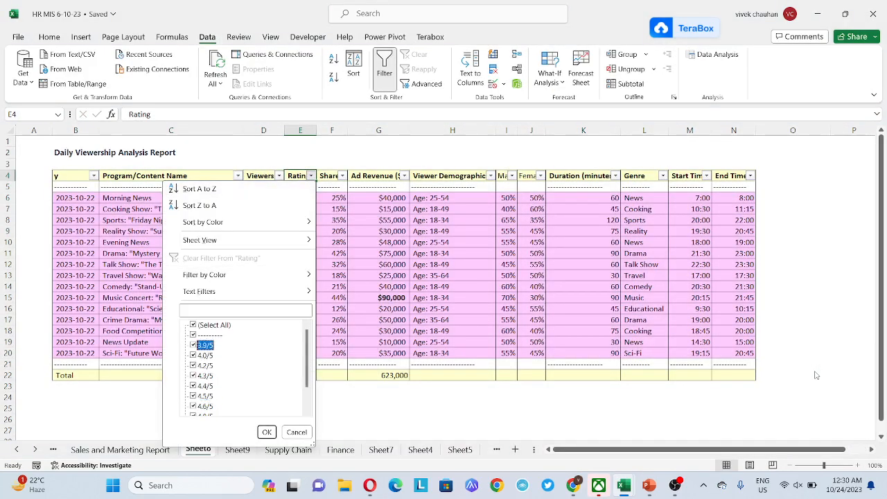
{"action": "key", "text": "space"}
{"action": "key", "text": "Down"}
{"action": "key", "text": "Down"}
{"action": "key", "text": "Down"}
{"action": "key", "text": "Down"}
{"action": "key", "text": "Down"}
{"action": "key", "text": "Down"}
{"action": "key", "text": "Down"}
{"action": "key", "text": "Down"}
{"action": "key", "text": "Down"}
{"action": "key", "text": "Down"}
{"action": "key", "text": "Down"}
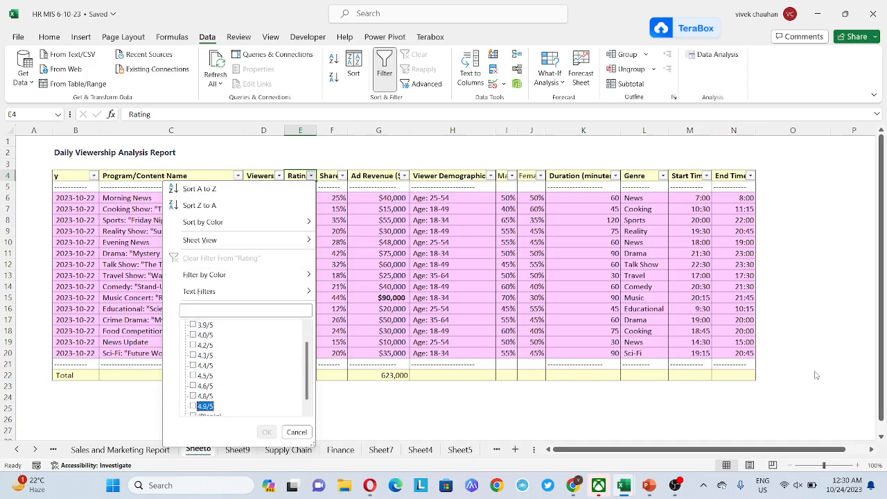
{"action": "key", "text": "Up"}
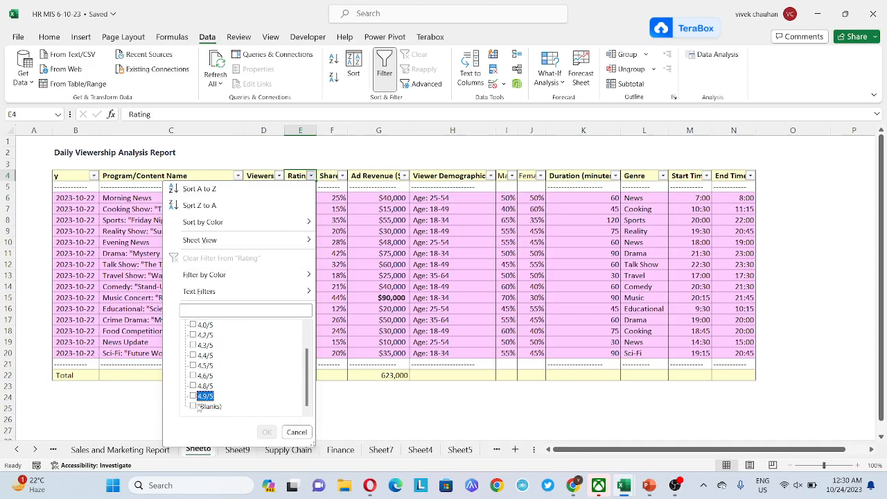
{"action": "left_click", "coordinate": [194, 395]}
{"action": "key", "text": "Return"}
- Copy the filtered program's name, Music Concert: "Rock Fusion", into the Top-Rated Program result in D9 on Sheet9 without its formatting
{"action": "key", "text": "Down"}
{"action": "key", "text": "Up"}
{"action": "key", "text": "Left"}
{"action": "key", "text": "Left"}
{"action": "key", "text": "Left"}
{"action": "key", "text": "Right"}
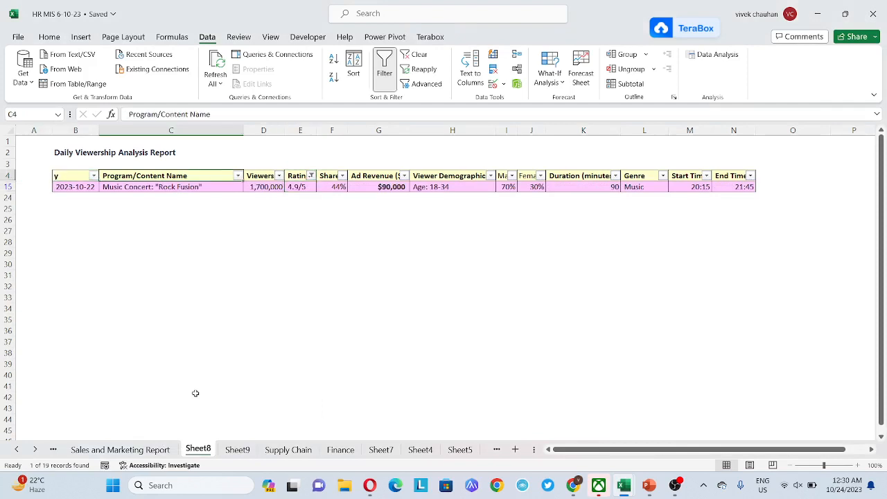
{"action": "key", "text": "Down"}
{"action": "key", "text": "ctrl+c"}
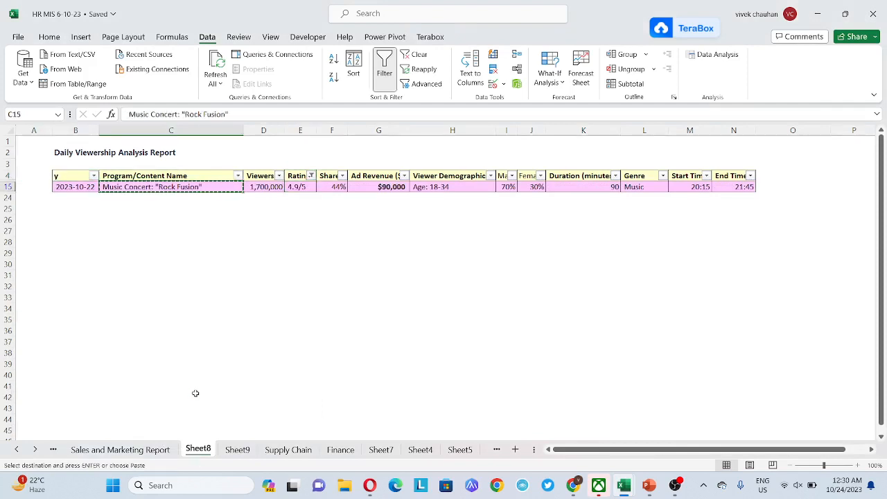
{"action": "key", "text": "ctrl+Page_Down"}
{"action": "key", "text": "Right"}
{"action": "key", "text": "ctrl+alt+v"}
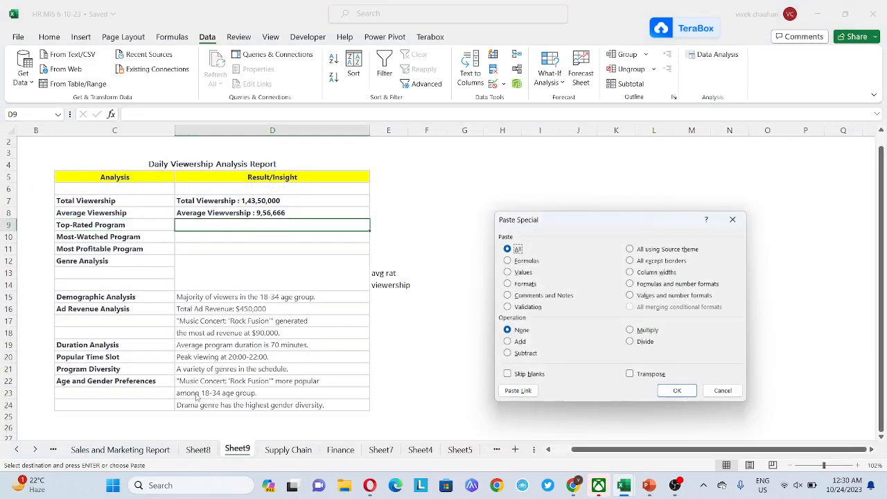
{"action": "key", "text": "Return"}
- Look up the filtered program's rating on Sheet8 and append (4.9/5 ) to the Top-Rated Program result on Sheet9
{"action": "key", "text": "ctrl+Page_Up"}
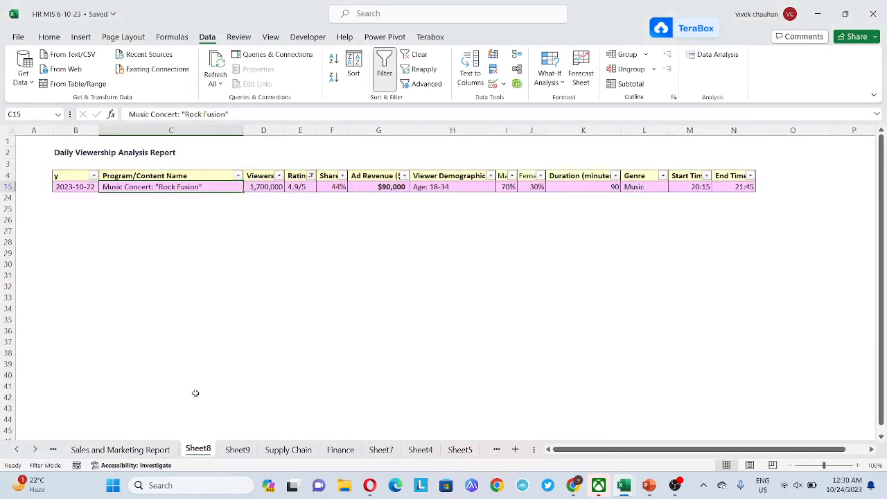
{"action": "key", "text": "Right"}
{"action": "key", "text": "Right"}
{"action": "key", "text": "Right"}
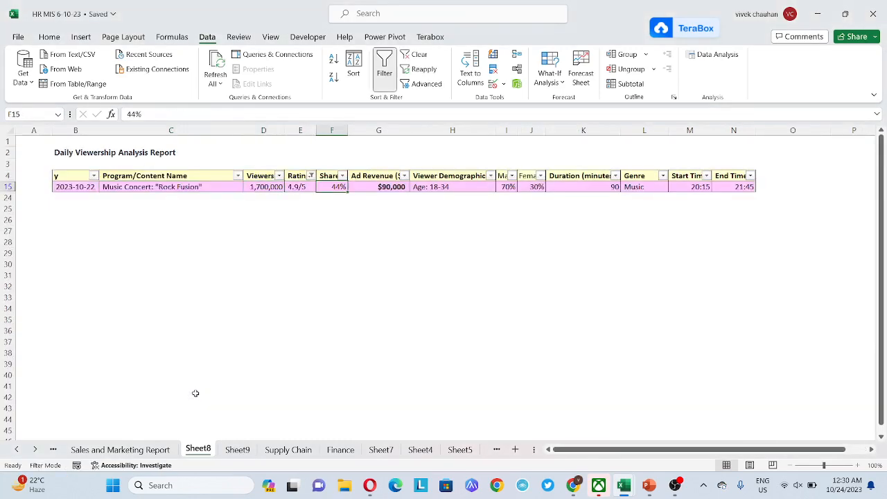
{"action": "key", "text": "F2"}
{"action": "key", "text": "Escape"}
{"action": "key", "text": "Left"}
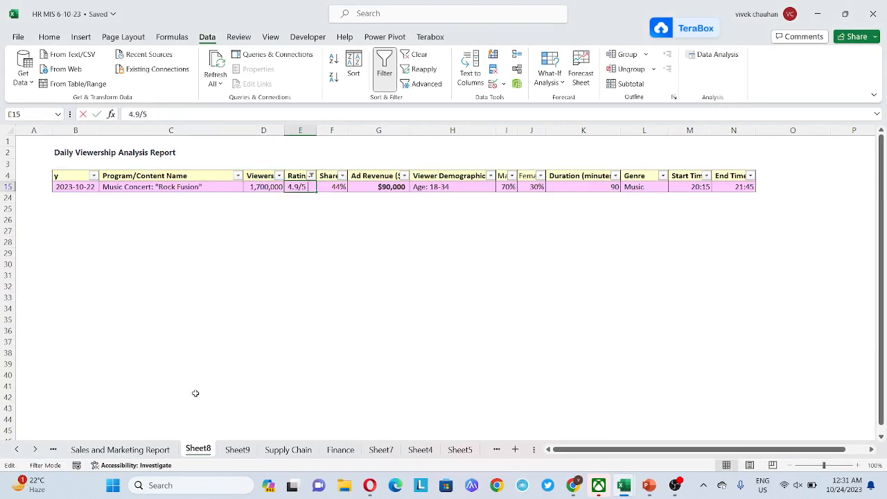
{"action": "key", "text": "F2"}
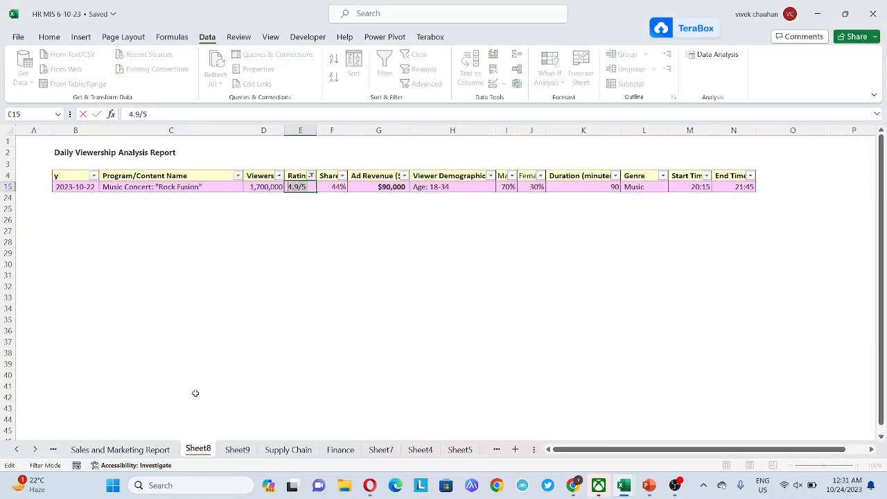
{"action": "key", "text": "Escape"}
{"action": "key", "text": "ctrl+Page_Down"}
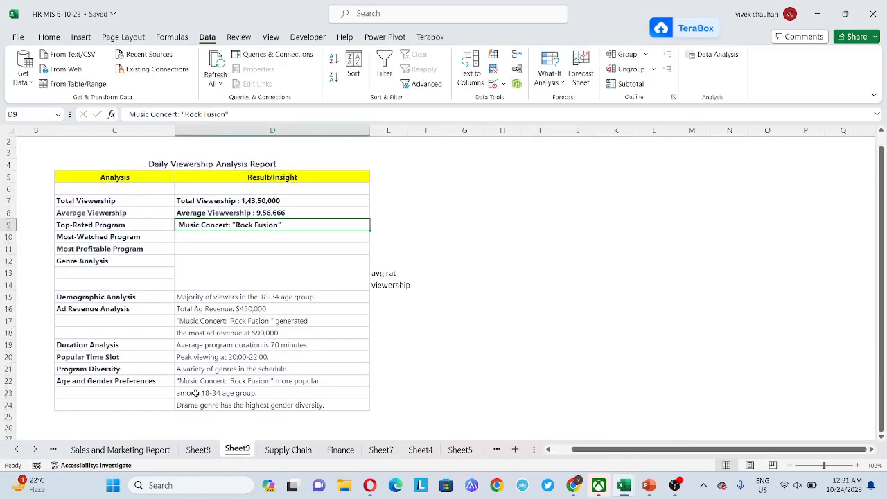
{"action": "key", "text": "F2"}
{"action": "type", "text": "(4.9/5"}
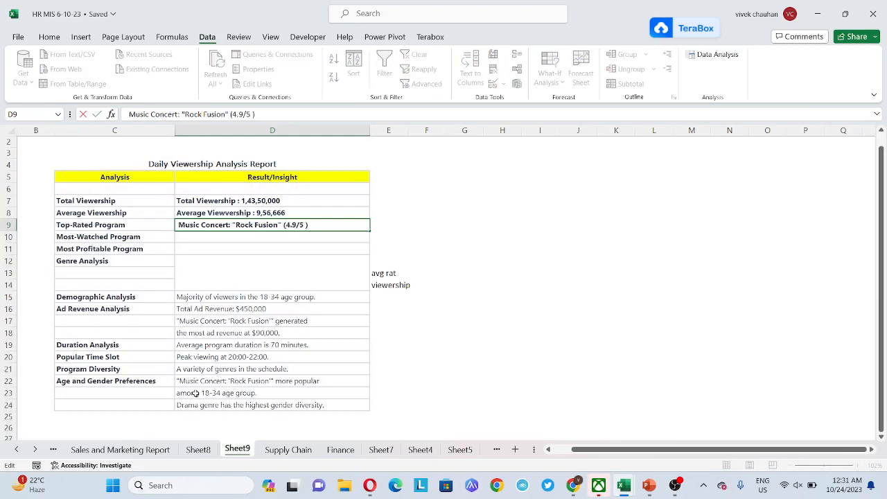
{"action": "key", "text": "Return"}
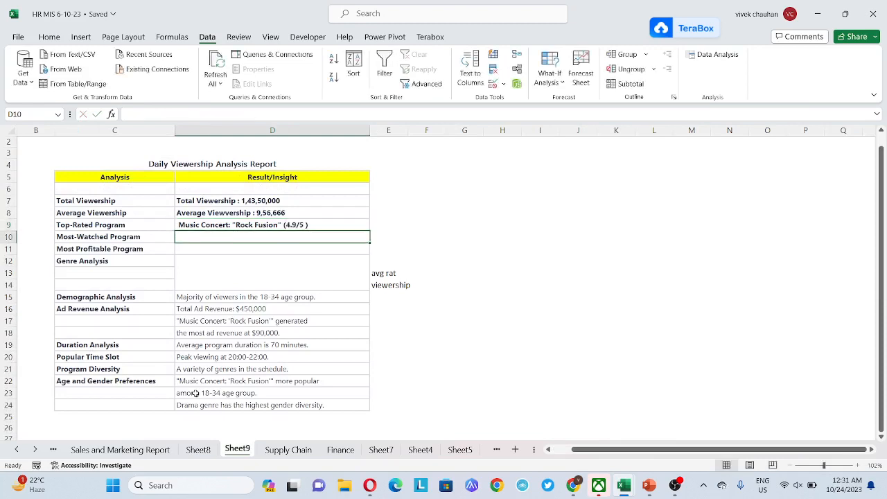
- Check the Most-Watched Program item on Sheet9 and reset the Rating filter on Sheet8 to include all values
{"action": "key", "text": "Up"}
{"action": "key", "text": "Down"}
{"action": "key", "text": "Left"}
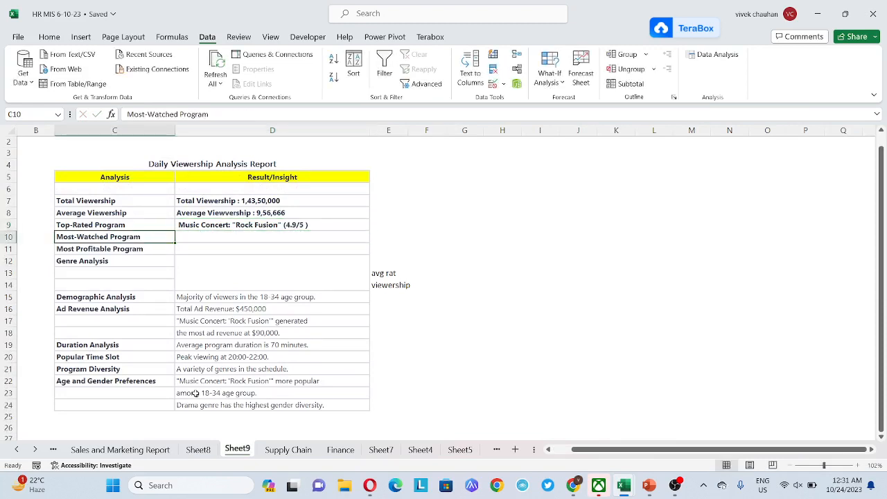
{"action": "key", "text": "ctrl+Page_Up"}
{"action": "key", "text": "Right"}
{"action": "key", "text": "Up"}
{"action": "key", "text": "Left"}
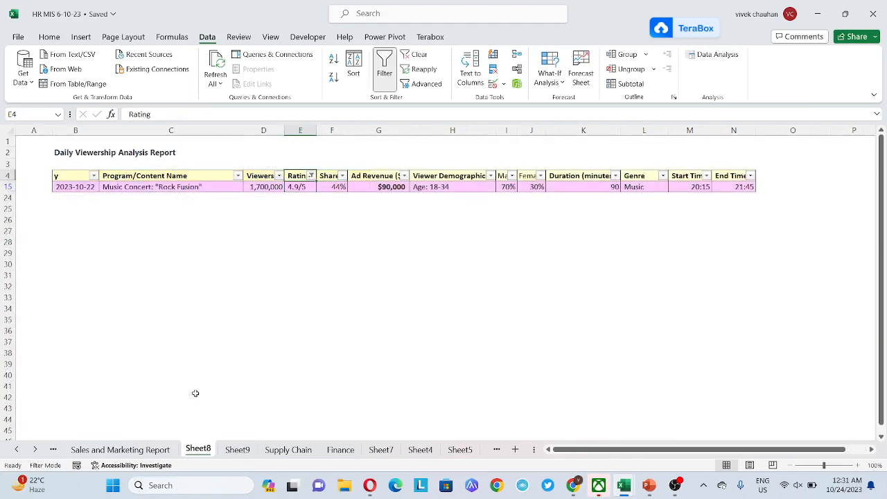
{"action": "key", "text": "Left"}
{"action": "key", "text": "ctrl+Page_Down"}
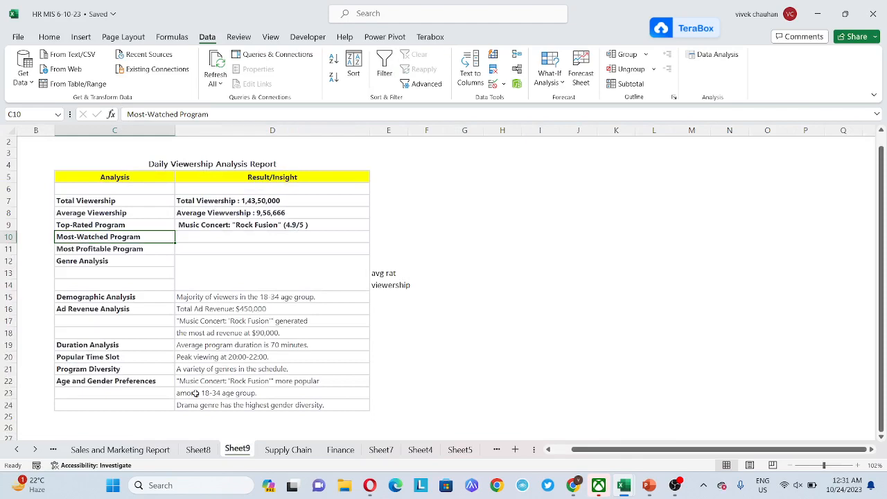
{"action": "key", "text": "Right"}
{"action": "key", "text": "ctrl+Page_Up"}
{"action": "key", "text": "Up"}
{"action": "key", "text": "Right"}
{"action": "key", "text": "Down"}
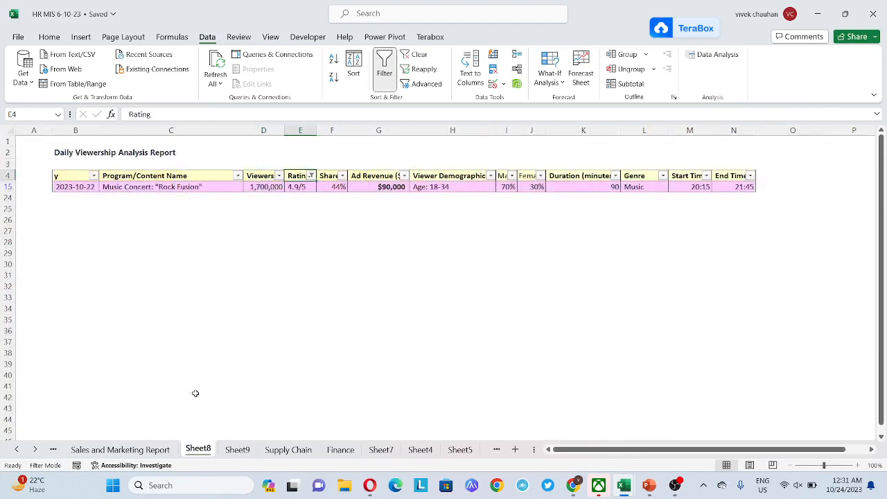
{"action": "key", "text": "alt+Down"}
{"action": "key", "text": "Down"}
{"action": "key", "text": "Down"}
{"action": "key", "text": "Down"}
{"action": "key", "text": "Down"}
{"action": "key", "text": "Down"}
{"action": "key", "text": "Down"}
{"action": "key", "text": "Down"}
{"action": "key", "text": "Down"}
{"action": "key", "text": "Down"}
{"action": "key", "text": "Up"}
{"action": "key", "text": "space"}
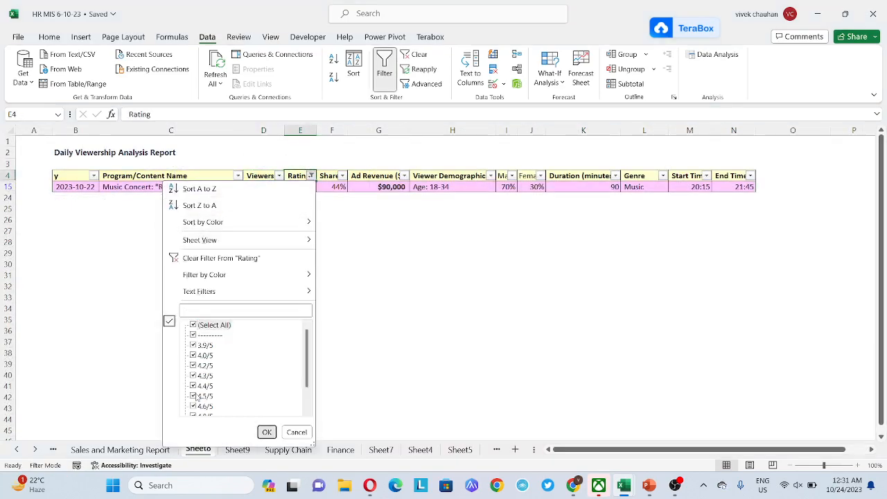
{"action": "key", "text": "Return"}
- Filter the Viewers column of the viewership table on Sheet8 to show only 1,700,000
{"action": "key", "text": "Left"}
{"action": "key", "text": "alt+Down"}
{"action": "key", "text": "Down"}
{"action": "key", "text": "Down"}
{"action": "key", "text": "Down"}
{"action": "key", "text": "Down"}
{"action": "key", "text": "Down"}
{"action": "key", "text": "Down"}
{"action": "key", "text": "Down"}
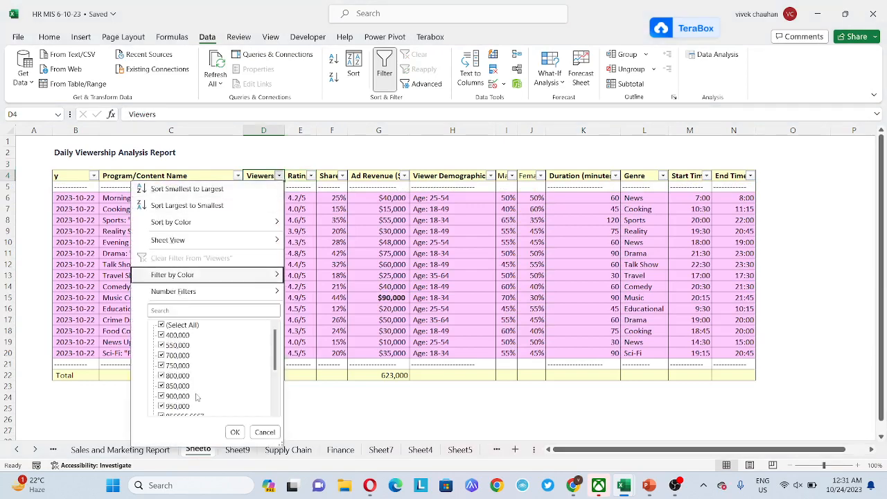
{"action": "key", "text": "space"}
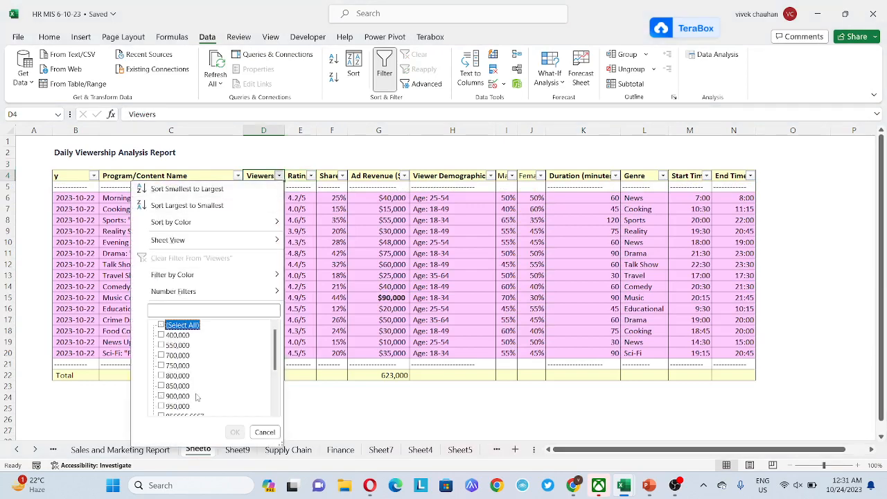
{"action": "key", "text": "Down"}
{"action": "key", "text": "Down"}
{"action": "key", "text": "Down"}
{"action": "key", "text": "Down"}
{"action": "key", "text": "Down"}
{"action": "key", "text": "Down"}
{"action": "key", "text": "Down"}
{"action": "key", "text": "Down"}
{"action": "key", "text": "Down"}
{"action": "key", "text": "Down"}
{"action": "key", "text": "Down"}
{"action": "key", "text": "Down"}
{"action": "key", "text": "Down"}
{"action": "key", "text": "Down"}
{"action": "key", "text": "Down"}
{"action": "key", "text": "Up"}
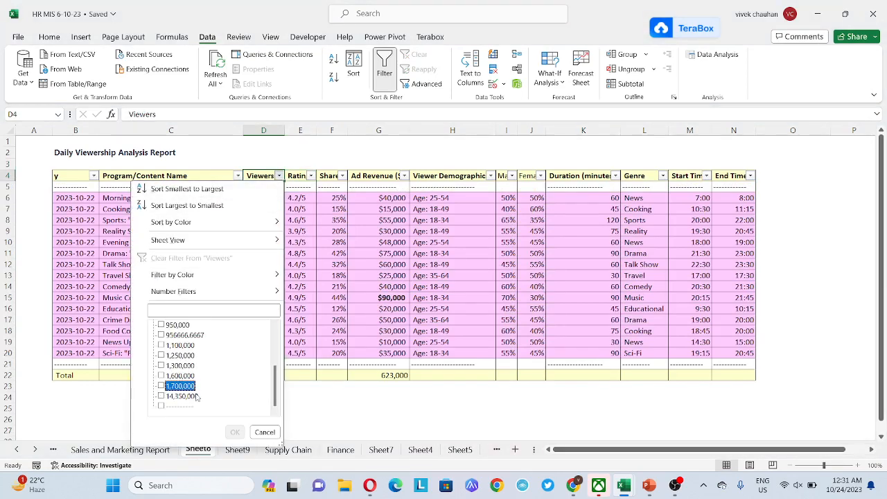
{"action": "key", "text": "space"}
{"action": "key", "text": "Return"}
- Copy the filtered program's name, Music Concert: "Rock Fusion", into the Most-Watched Program result in D10 on Sheet9 as values only
{"action": "key", "text": "Down"}
{"action": "key", "text": "Left"}
{"action": "key", "text": "Left"}
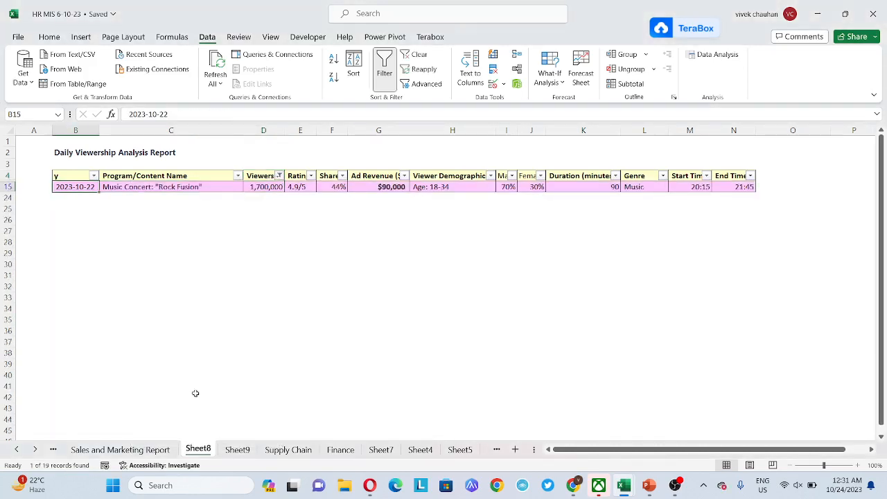
{"action": "key", "text": "Right"}
{"action": "key", "text": "ctrl+c"}
{"action": "key", "text": "ctrl+Page_Up"}
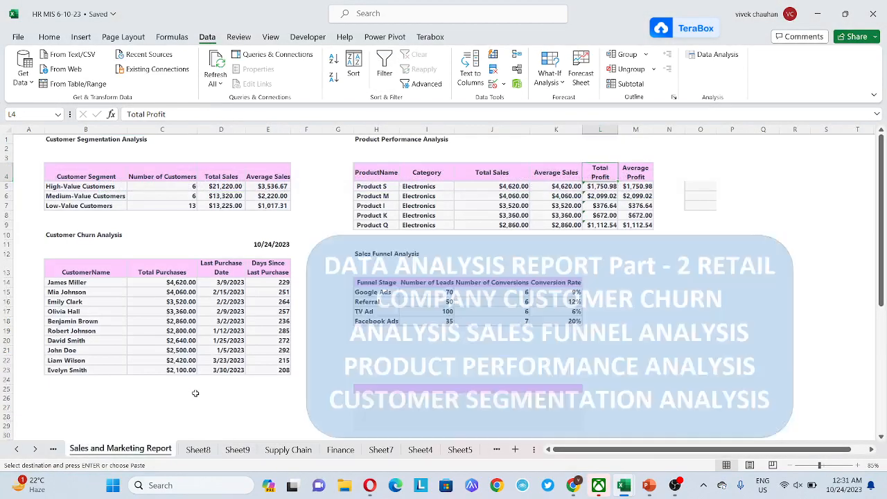
{"action": "key", "text": "ctrl+Page_Down"}
{"action": "key", "text": "ctrl+Page_Down"}
{"action": "key", "text": "ctrl+alt+v"}
{"action": "key", "text": "v"}
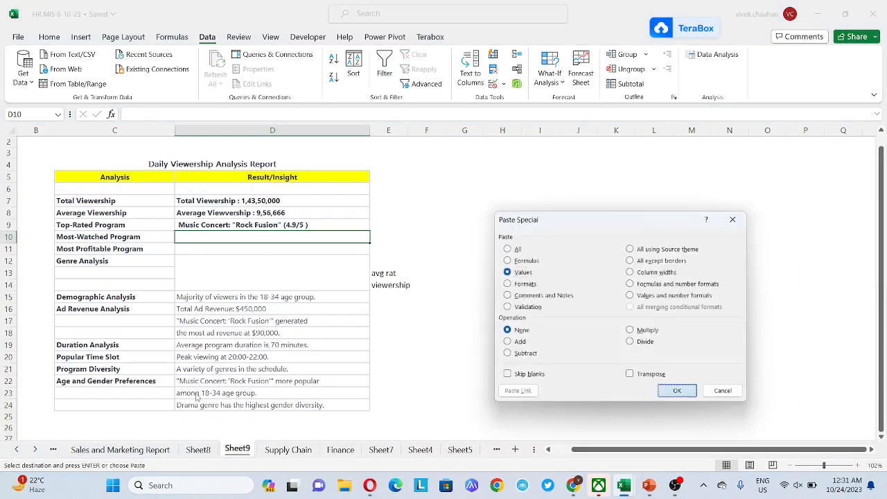
{"action": "key", "text": "Return"}
{"action": "key", "text": "F2"}
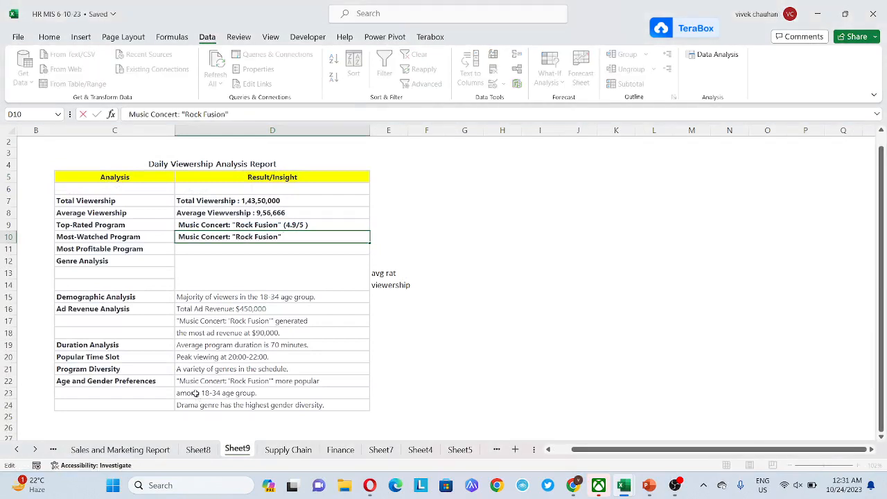
{"action": "type", "text": "("}
{"action": "type", "text": "V"}
{"action": "key", "text": "Escape"}
- Look up the filtered program's viewers on Sheet8 and append (Viewer 17,00,000) to the Most-Watched Program result on Sheet9
{"action": "key", "text": "ctrl+Page_Up"}
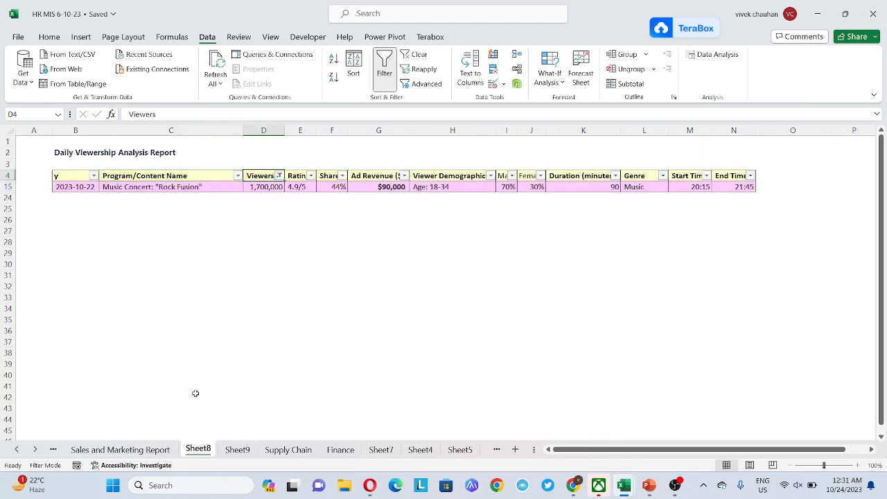
{"action": "key", "text": "BackSpace"}
{"action": "key", "text": "Escape"}
{"action": "key", "text": "F2"}
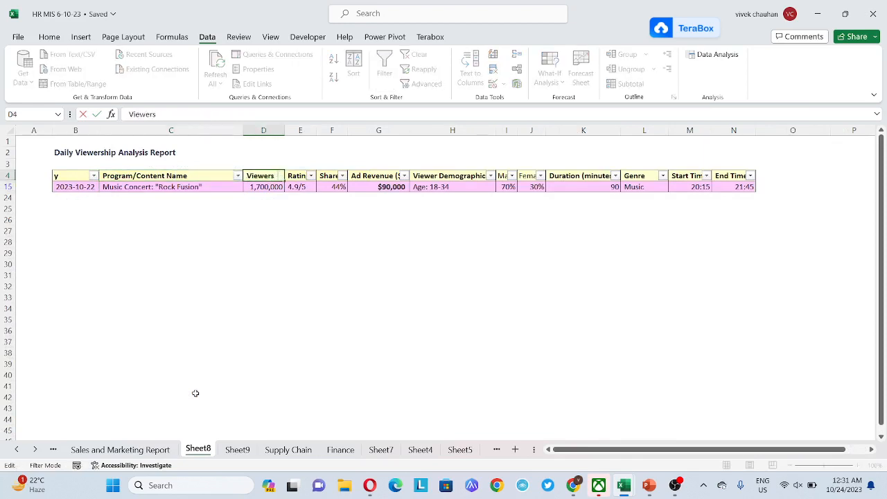
{"action": "key", "text": "Escape"}
{"action": "key", "text": "ctrl+Page_Down"}
{"action": "key", "text": "F2"}
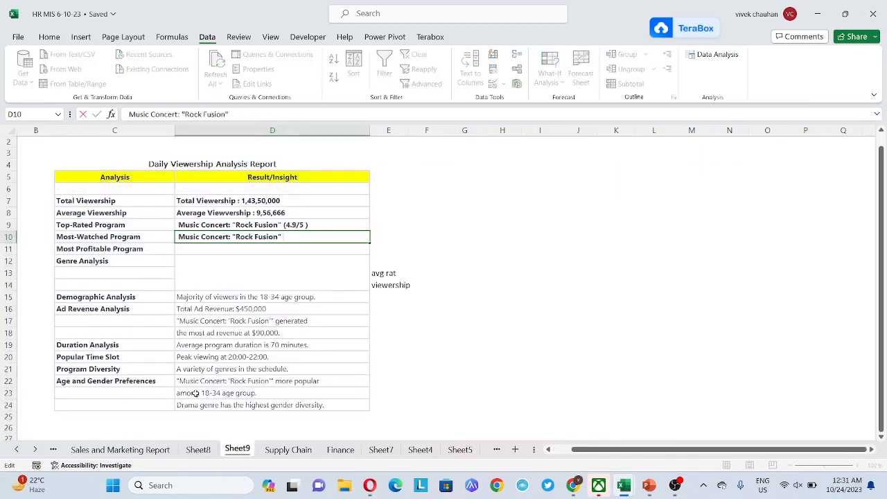
{"action": "type", "text": "(Vie"}
{"action": "key", "text": "BackSpace"}
{"action": "key", "text": "BackSpace"}
{"action": "type", "text": "iewer 17,00,000"}
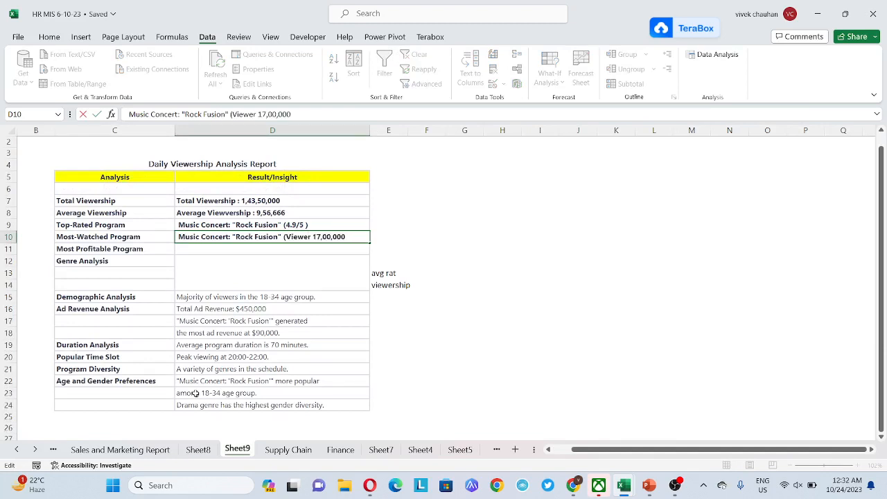
{"action": "key", "text": "Return"}
- Correct the misspelled label in the Average Viewership result in D8 to read Average Viewership
{"action": "key", "text": "Up"}
{"action": "key", "text": "Up"}
{"action": "key", "text": "Up"}
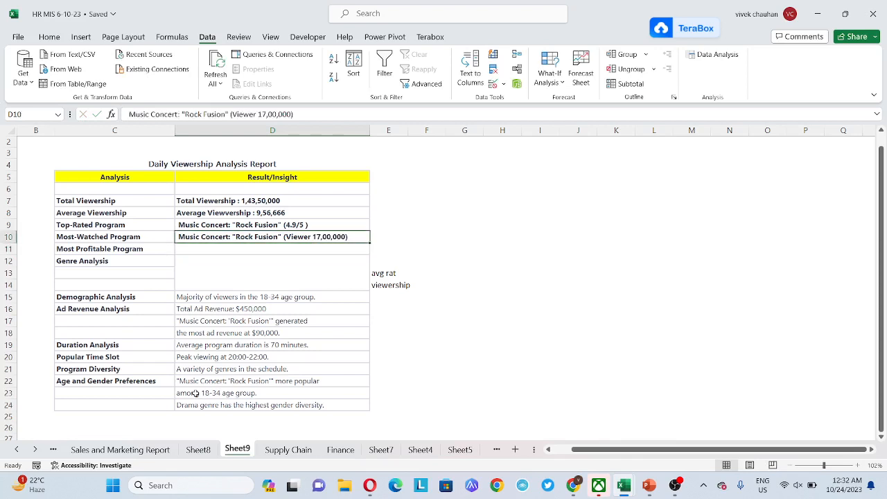
{"action": "key", "text": "F2"}
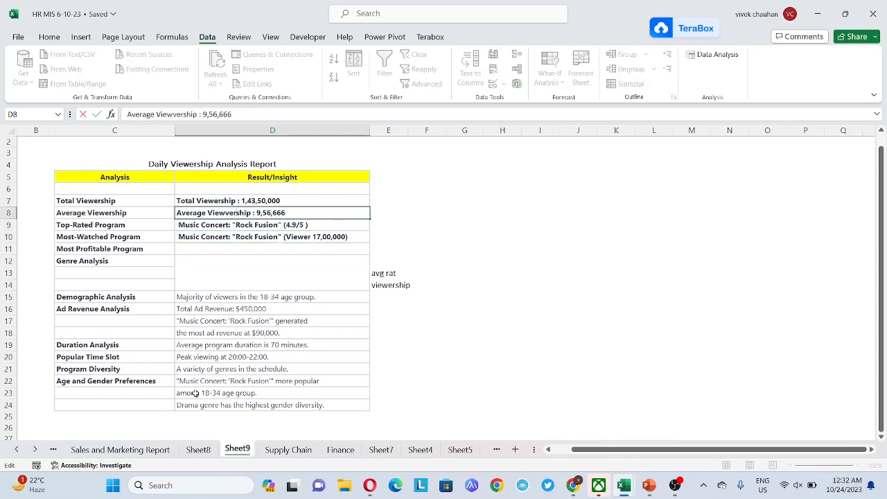
{"action": "key", "text": "BackSpace"}
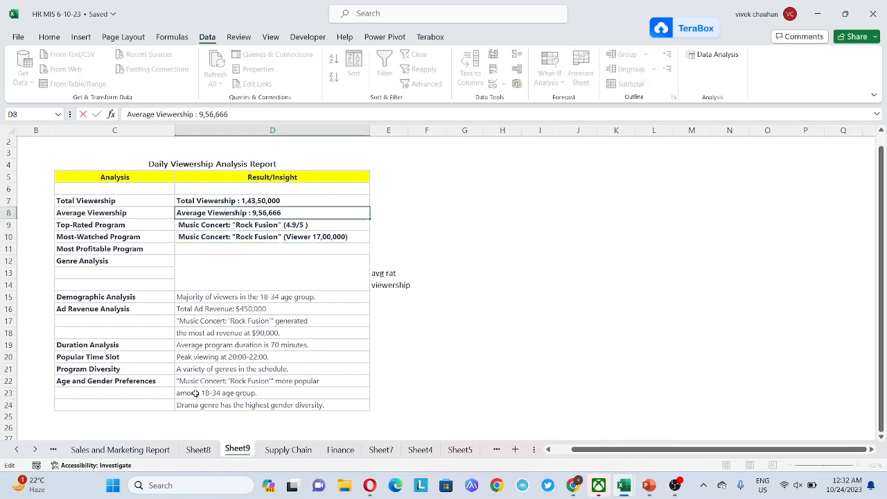
{"action": "key", "text": "Return"}
- Check the Most Profitable Program item on Sheet9 and reset the Viewers filter on Sheet8 to include all values
{"action": "key", "text": "Down"}
{"action": "key", "text": "Down"}
{"action": "key", "text": "Left"}
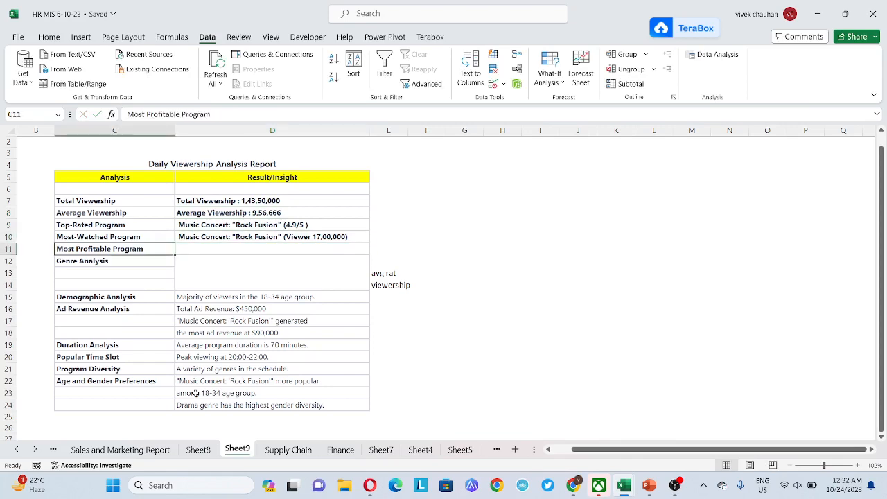
{"action": "key", "text": "ctrl+Page_Up"}
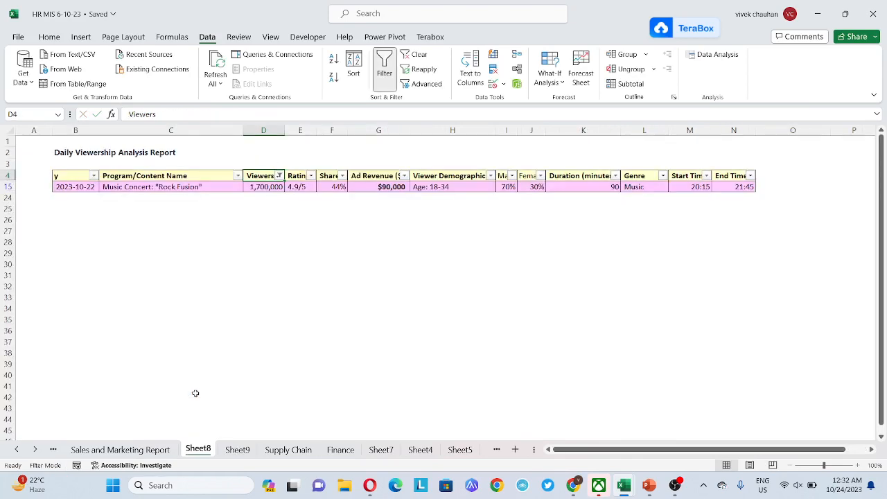
{"action": "key", "text": "alt+Down"}
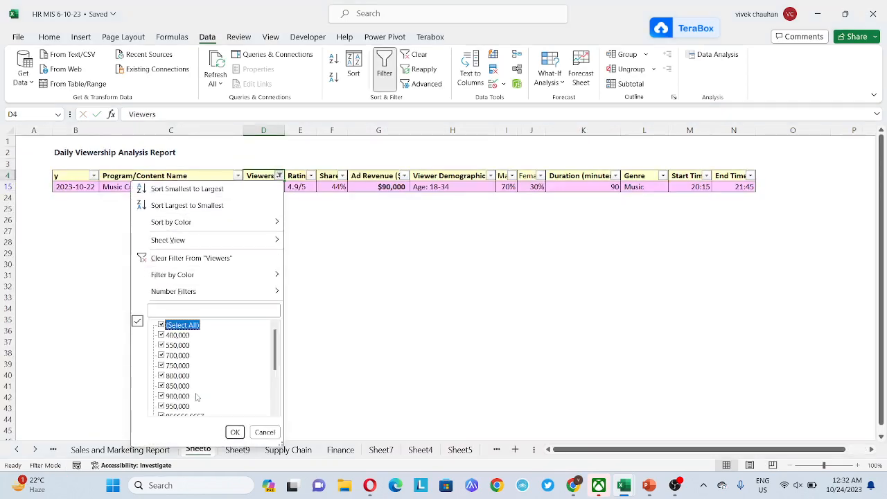
{"action": "key", "text": "Return"}
- Filter the Ad Revenue ($) column of the viewership table to show only $90,000
{"action": "key", "text": "Right"}
{"action": "key", "text": "Right"}
{"action": "key", "text": "Right"}
{"action": "key", "text": "alt+Down"}
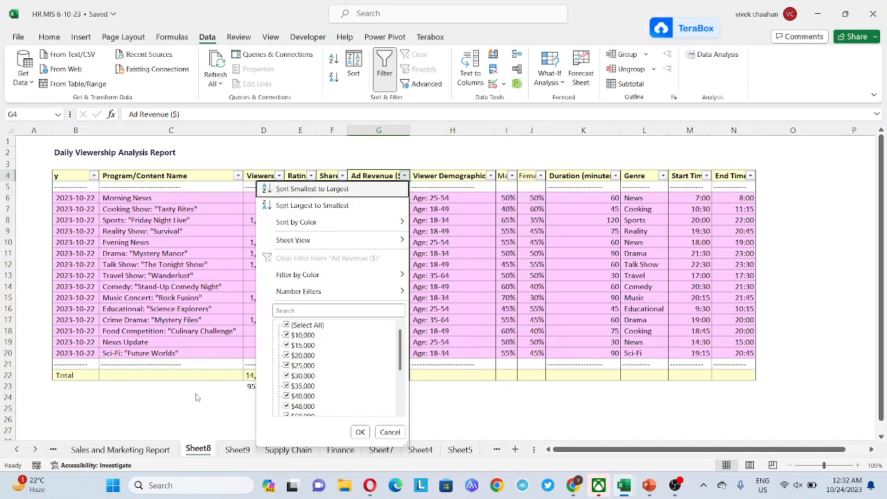
{"action": "key", "text": "Down"}
{"action": "key", "text": "Down"}
{"action": "key", "text": "Down"}
{"action": "key", "text": "Down"}
{"action": "key", "text": "Down"}
{"action": "key", "text": "Down"}
{"action": "key", "text": "Down"}
{"action": "key", "text": "Down"}
{"action": "key", "text": "Down"}
{"action": "key", "text": "Up"}
{"action": "key", "text": "space"}
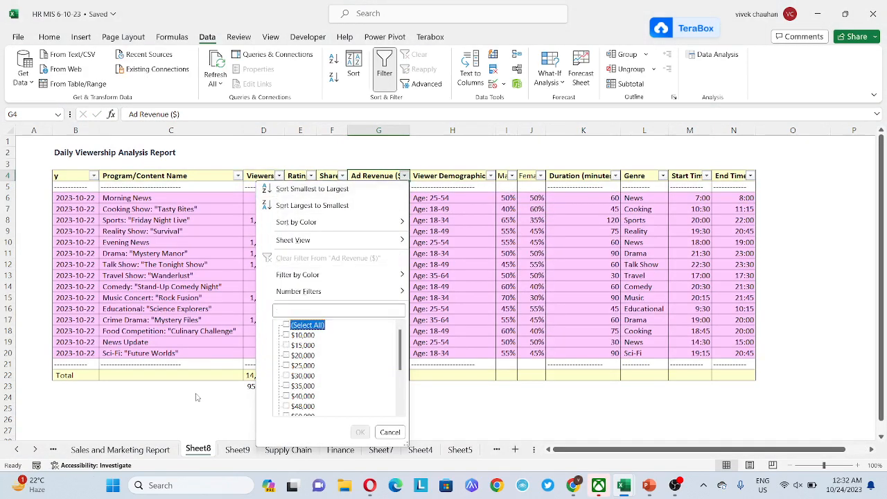
{"action": "key", "text": "Down"}
{"action": "key", "text": "Down"}
{"action": "key", "text": "Down"}
{"action": "key", "text": "Down"}
{"action": "key", "text": "Down"}
{"action": "key", "text": "Down"}
{"action": "key", "text": "Down"}
{"action": "key", "text": "Down"}
{"action": "key", "text": "Down"}
{"action": "key", "text": "Down"}
{"action": "key", "text": "Down"}
{"action": "key", "text": "Down"}
{"action": "key", "text": "Down"}
{"action": "key", "text": "Down"}
{"action": "key", "text": "Down"}
{"action": "key", "text": "Up"}
{"action": "key", "text": "Up"}
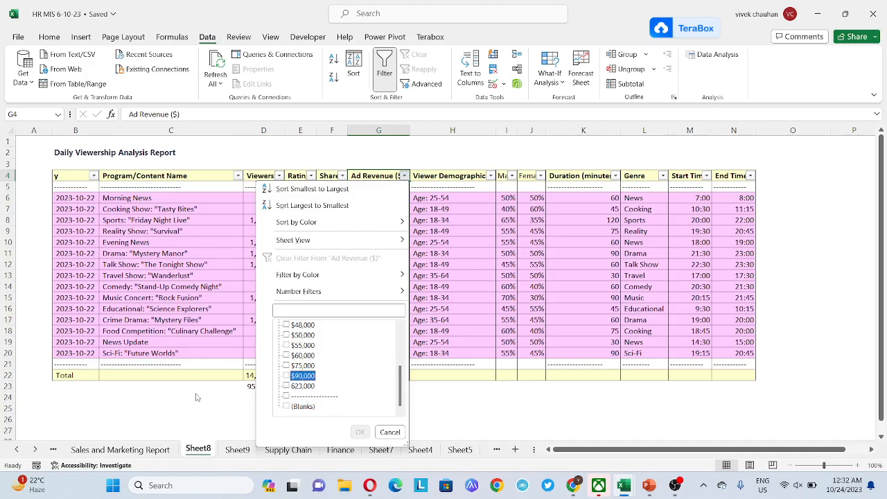
{"action": "key", "text": "space"}
{"action": "key", "text": "Return"}
- Copy the filtered program's name, Music Concert: "Rock Fusion", into the Most Profitable Program result in D11 on Sheet9 without its formatting
{"action": "key", "text": "Down"}
{"action": "key", "text": "Left"}
{"action": "key", "text": "Left"}
{"action": "key", "text": "Left"}
{"action": "key", "text": "Left"}
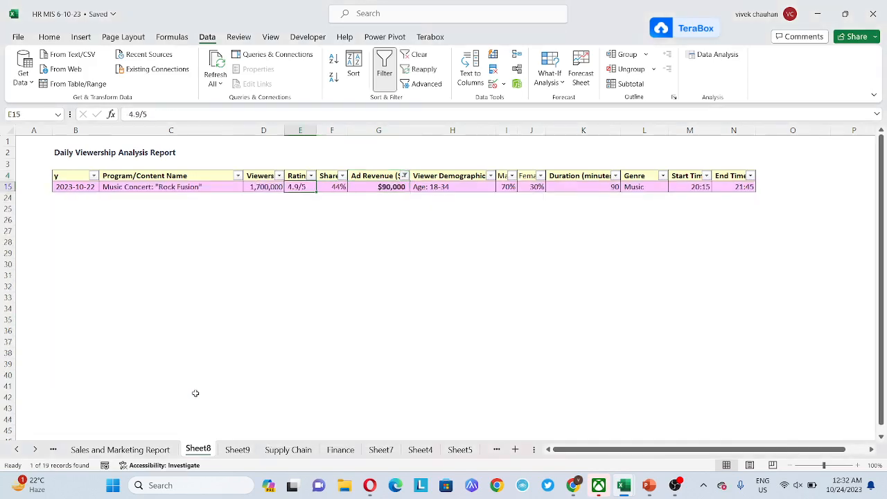
{"action": "key", "text": "ctrl+c"}
{"action": "key", "text": "alt+Tab"}
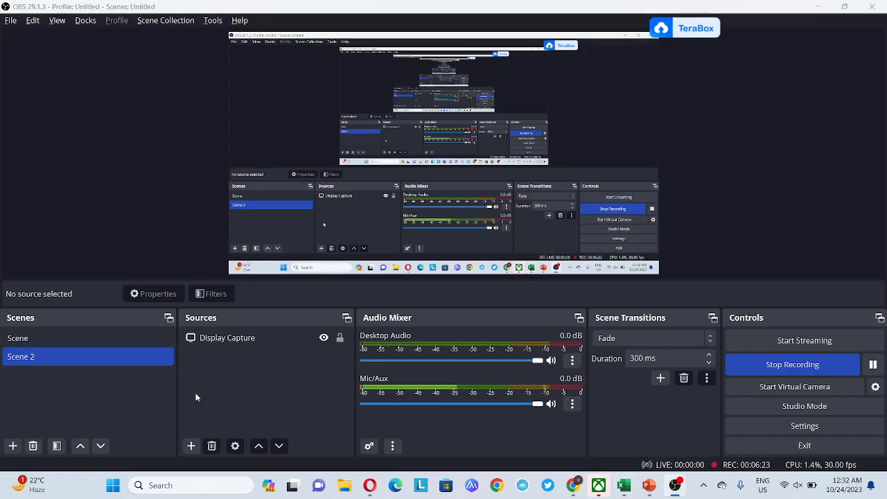
{"action": "key", "text": "alt+Tab"}
{"action": "key", "text": "ctrl+Page_Up"}
{"action": "key", "text": "ctrl+Page_Down"}
{"action": "key", "text": "ctrl+Page_Down"}
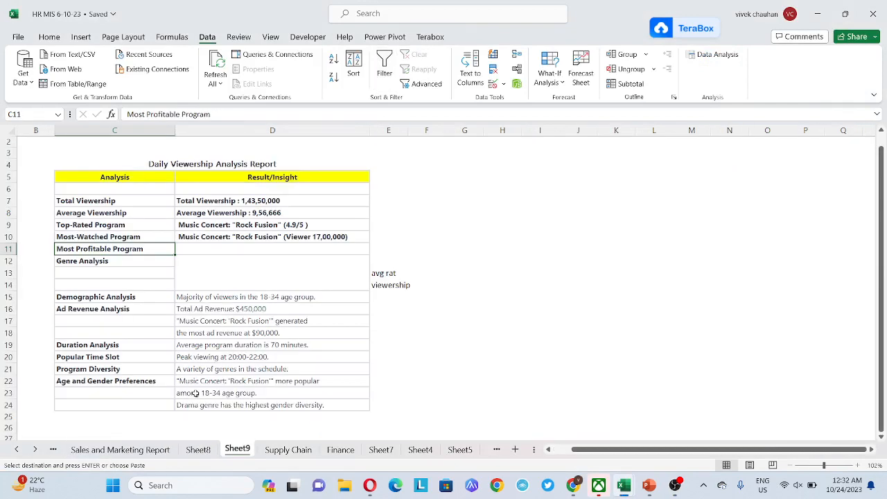
{"action": "key", "text": "ctrl+alt+v"}
{"action": "key", "text": "Return"}
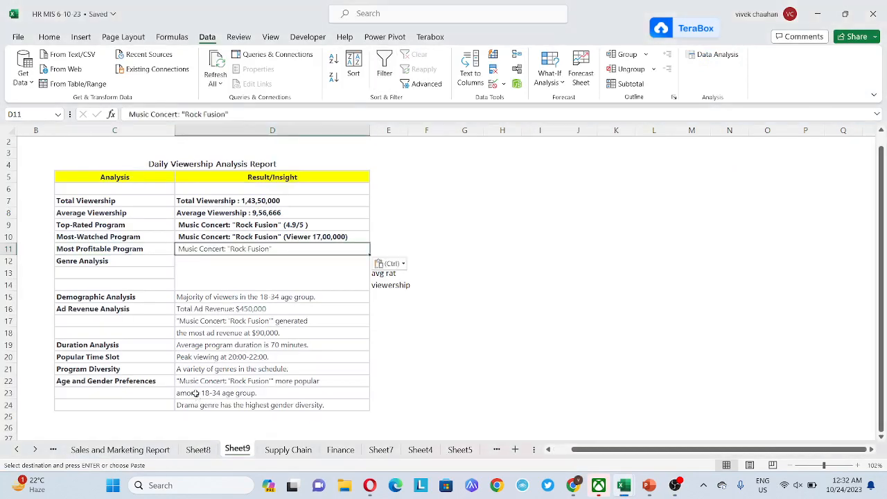
- Check the Genre Analysis item on Sheet9 and copy the filtered program's Genre cell on Sheet8
{"action": "key", "text": "Down"}
{"action": "key", "text": "Left"}
{"action": "key", "text": "Escape"}
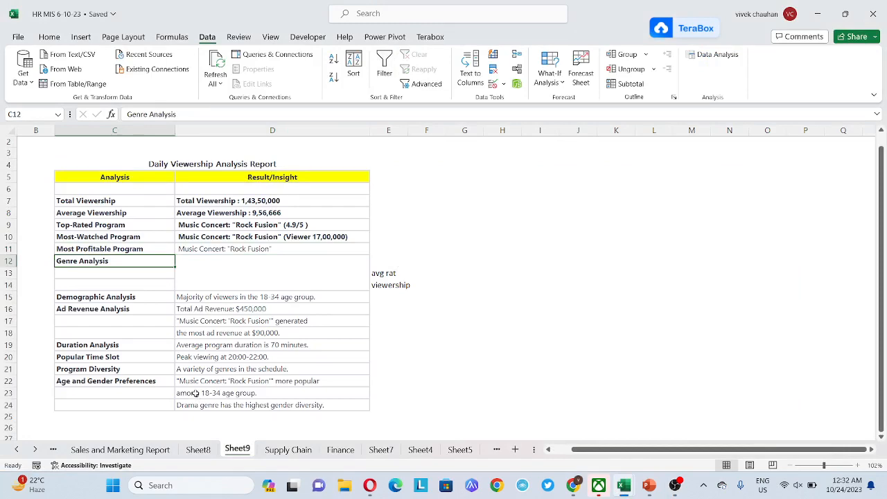
{"action": "key", "text": "ctrl+Page_Down"}
{"action": "key", "text": "ctrl+Page_Up"}
{"action": "key", "text": "ctrl+Page_Up"}
{"action": "key", "text": "Right"}
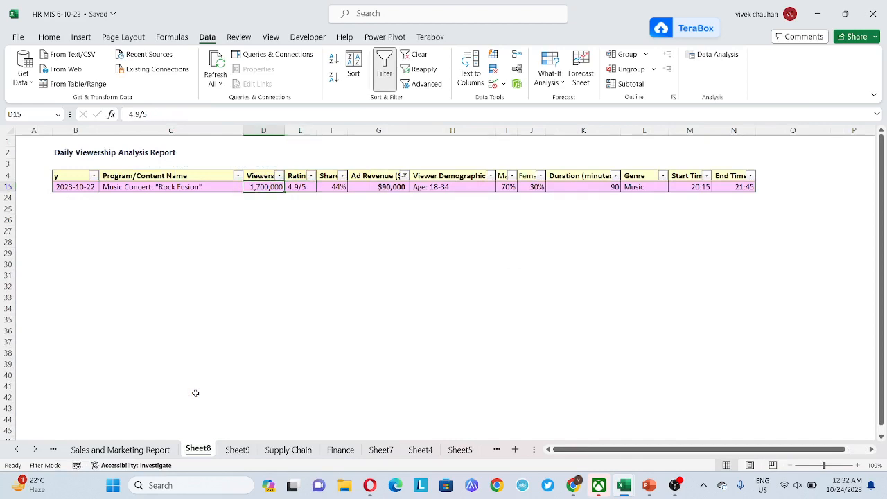
{"action": "key", "text": "Left"}
{"action": "key", "text": "Left"}
{"action": "key", "text": "Up"}
{"action": "key", "text": "Right"}
{"action": "key", "text": "Right"}
{"action": "key", "text": "Right"}
{"action": "key", "text": "Right"}
{"action": "key", "text": "Right"}
{"action": "key", "text": "Right"}
{"action": "key", "text": "Right"}
{"action": "key", "text": "Right"}
{"action": "key", "text": "Right"}
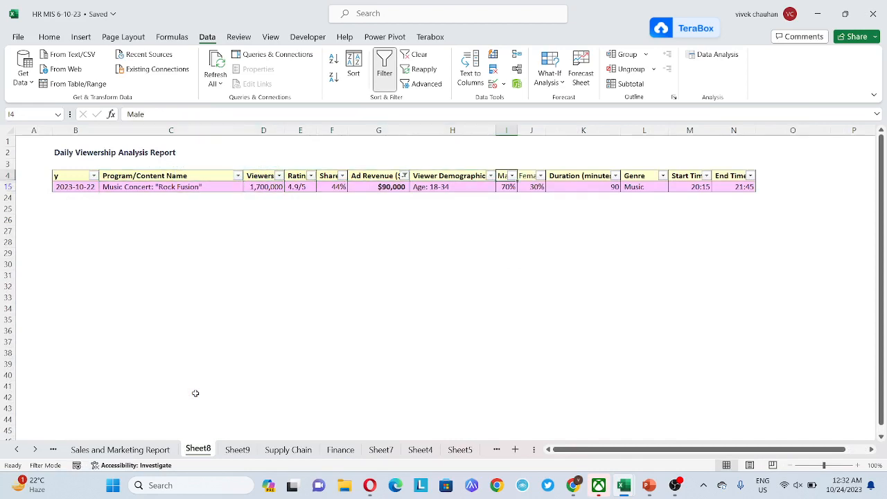
{"action": "key", "text": "Down"}
{"action": "key", "text": "ctrl+c"}
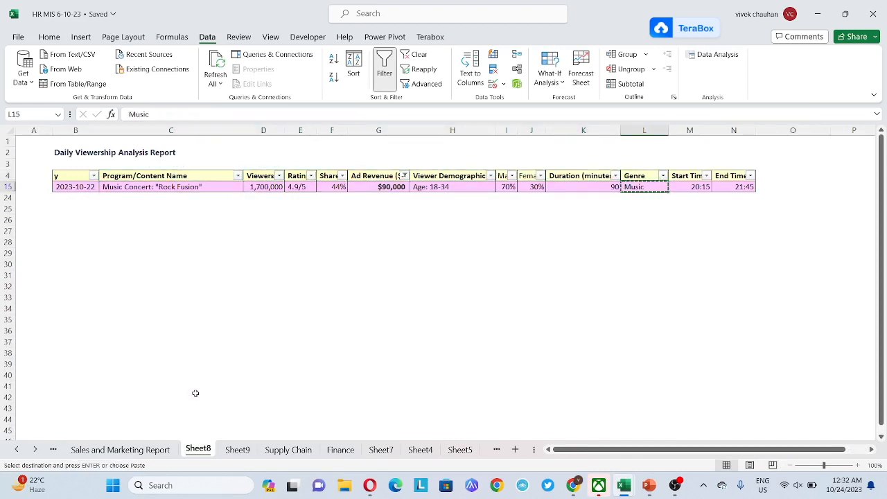
{"action": "key", "text": "ctrl+Page_Down"}
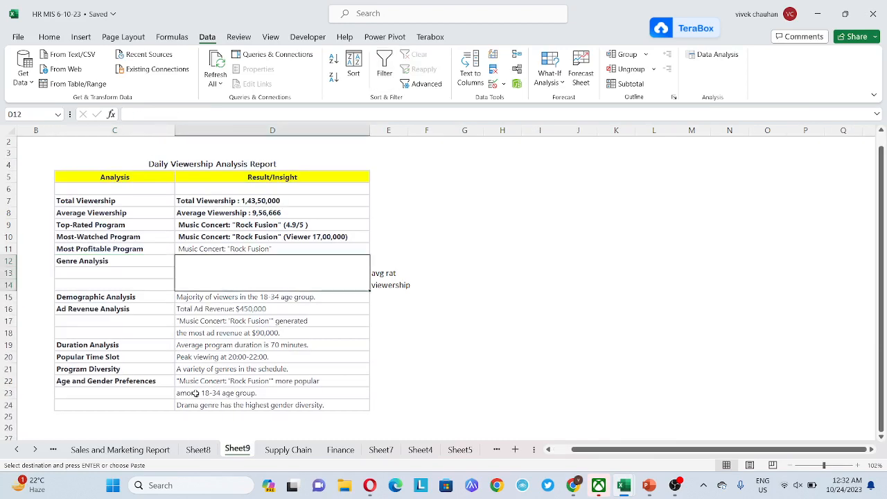
{"action": "key", "text": "F2"}
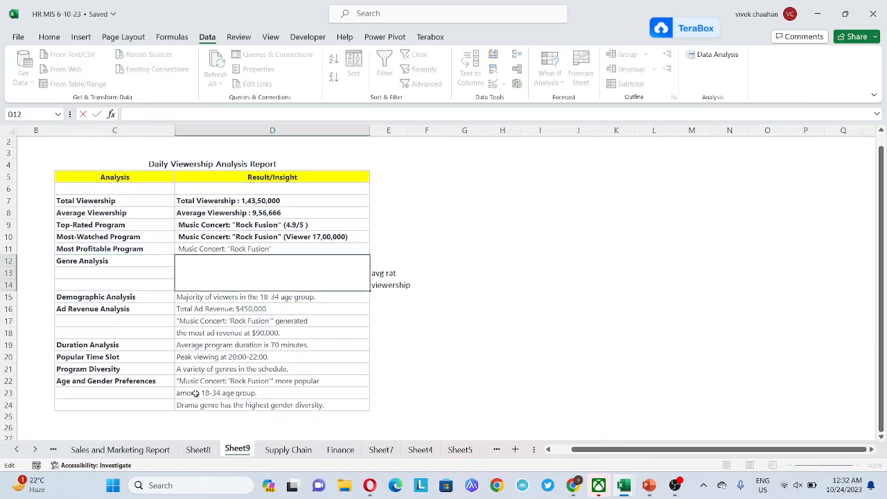
{"action": "key", "text": "Escape"}
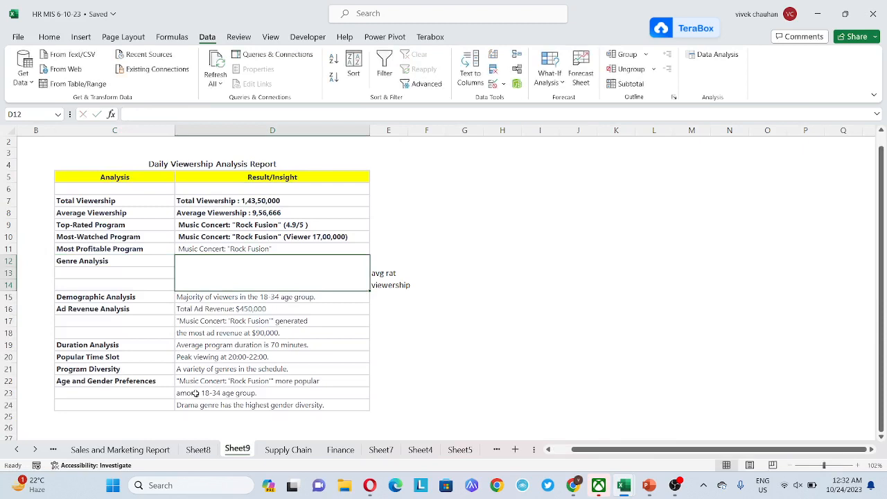
- Copy the genre text "Music" from L15 on Sheet8 into the Genre Analysis result in D12 on Sheet9
{"action": "key", "text": "ctrl+Page_Up"}
{"action": "key", "text": "F2"}
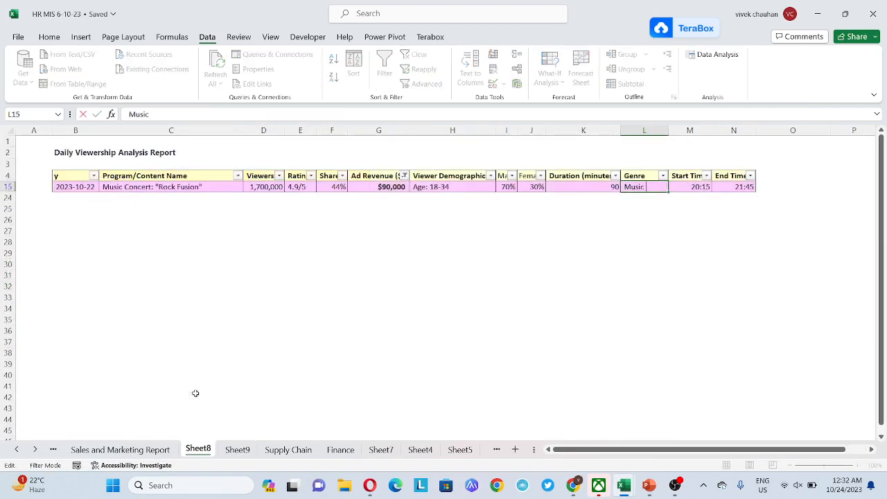
{"action": "key", "text": "shift+Home"}
{"action": "key", "text": "Escape"}
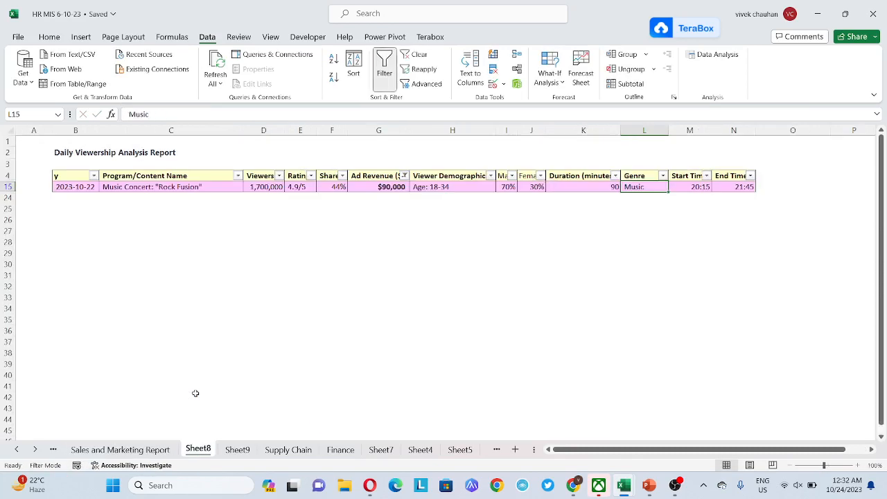
{"action": "key", "text": "ctrl+Page_Down"}
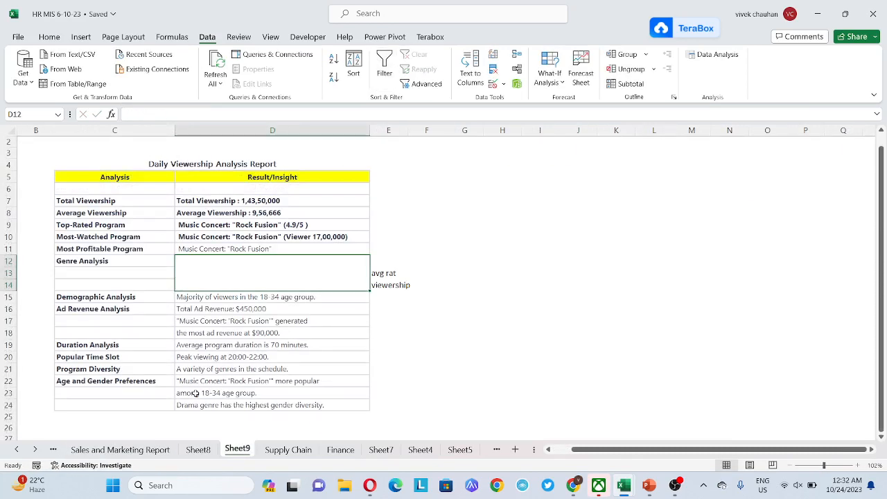
{"action": "key", "text": "F2"}
{"action": "type", "text": "Music "}
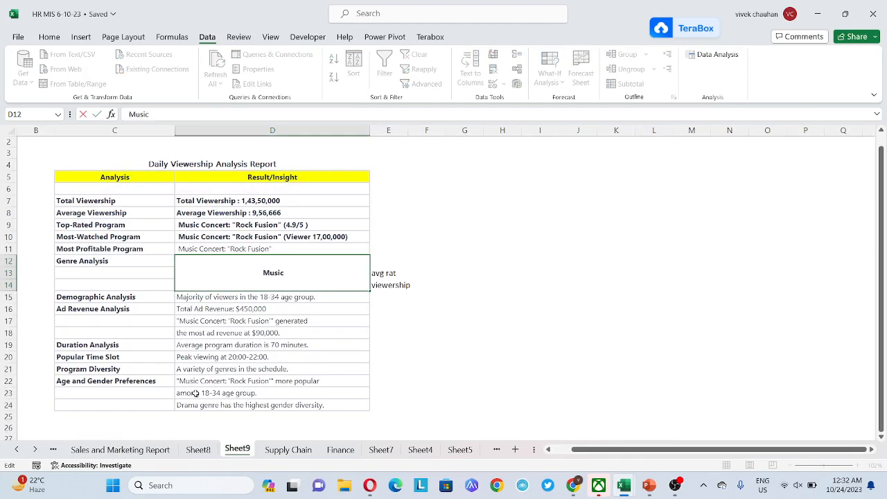
- Expand the Genre Analysis result in D12 to read Top Genre is " Music ", with Average Rating on a second line
{"action": "type", "text": "Genre  "}
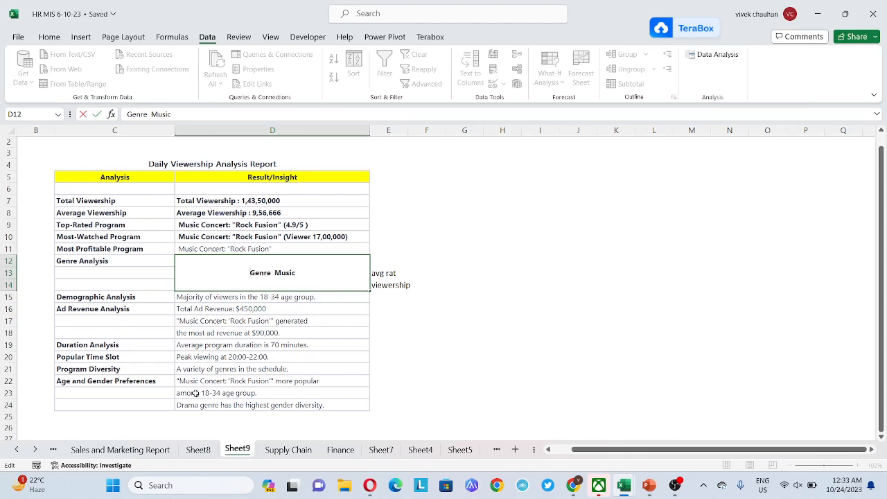
{"action": "type", "text": "Top "}
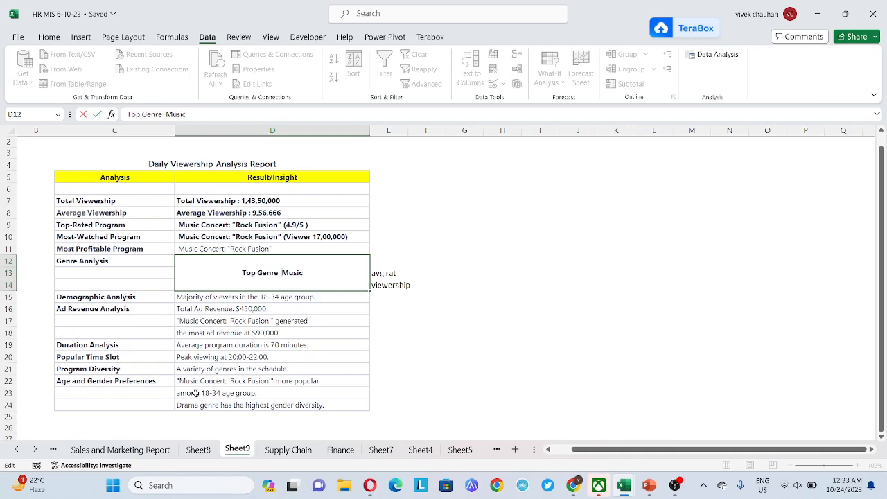
{"action": "type", "text": "is \" "}
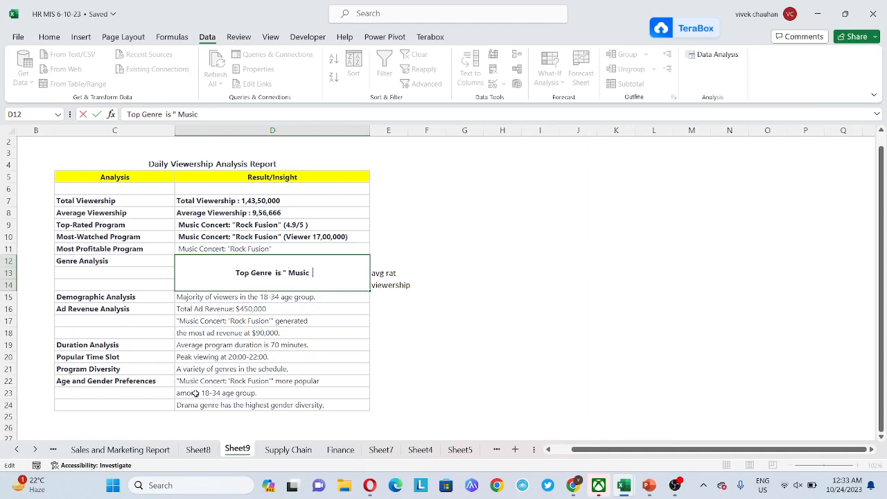
{"action": "type", "text": " \""}
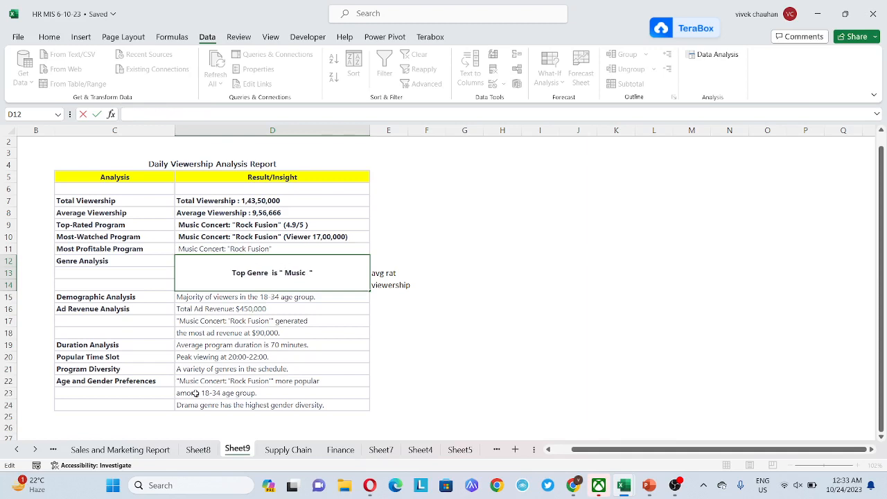
{"action": "type", "text": "Average Rating"}
{"action": "key", "text": "Return"}
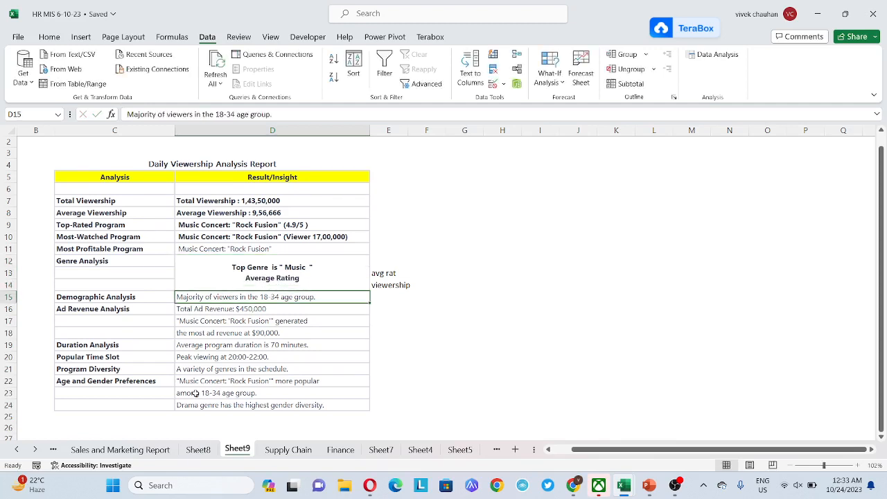
- Clear the Ad Revenue ($) filter from the viewership table on Sheet8
{"action": "key", "text": "ctrl+Page_Up"}
{"action": "key", "text": "Right"}
{"action": "key", "text": "Up"}
{"action": "key", "text": "Left"}
{"action": "key", "text": "Home"}
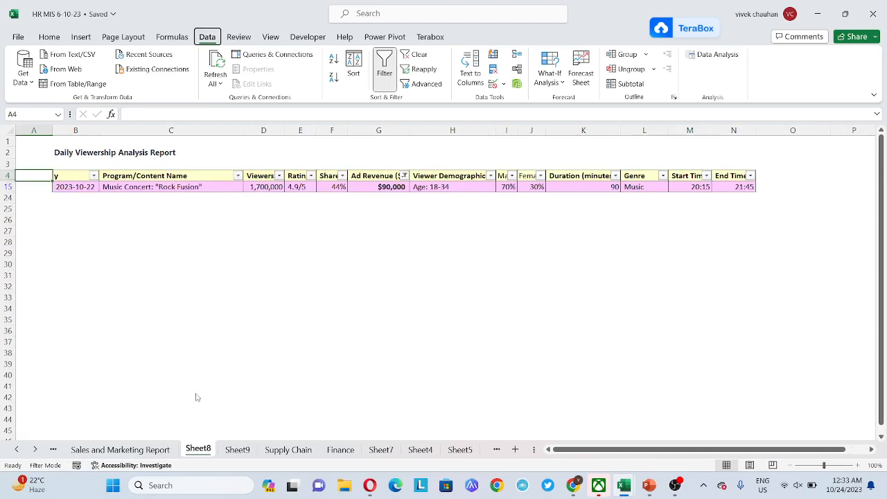
{"action": "key", "text": "alt+a"}
{"action": "key", "text": "c"}
- Filter the Genre column of the viewership table to show only Music
{"action": "key", "text": "Right"}
{"action": "key", "text": "Right"}
{"action": "key", "text": "Right"}
{"action": "key", "text": "Right"}
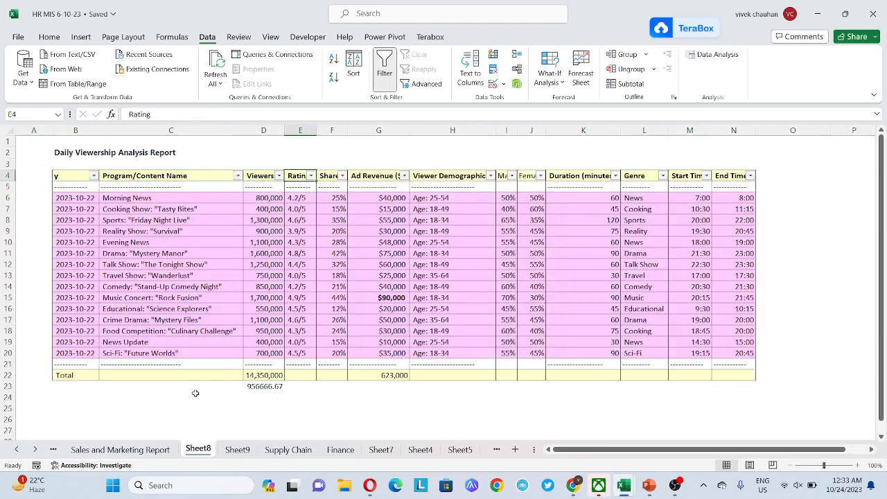
{"action": "key", "text": "Right"}
{"action": "key", "text": "Right"}
{"action": "key", "text": "Right"}
{"action": "key", "text": "Right"}
{"action": "key", "text": "Right"}
{"action": "key", "text": "Right"}
{"action": "key", "text": "Right"}
{"action": "key", "text": "alt+Down"}
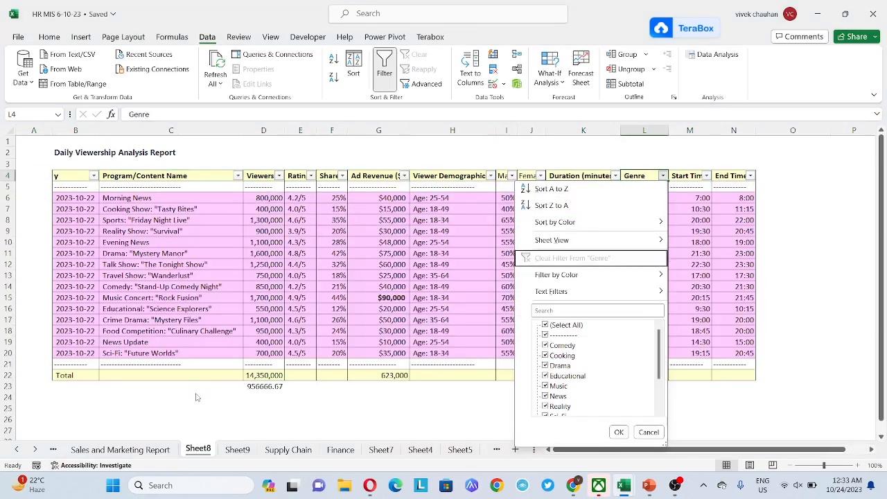
{"action": "key", "text": "Tab"}
{"action": "key", "text": "space"}
{"action": "key", "text": "Down"}
{"action": "key", "text": "Down"}
{"action": "key", "text": "Down"}
{"action": "key", "text": "Down"}
{"action": "key", "text": "Down"}
{"action": "key", "text": "Down"}
{"action": "key", "text": "Down"}
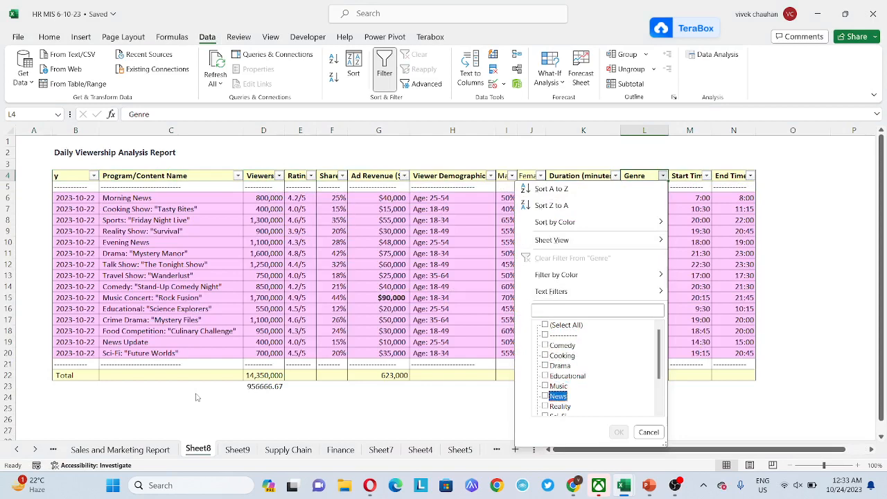
{"action": "key", "text": "Up"}
{"action": "key", "text": "space"}
{"action": "key", "text": "Return"}
- Check the Music program's rating on Sheet8 and add 4.9 after Average Rating in D12 on Sheet9
{"action": "key", "text": "ctrl+Left"}
{"action": "key", "text": "Down"}
{"action": "key", "text": "Down"}
{"action": "key", "text": "Right"}
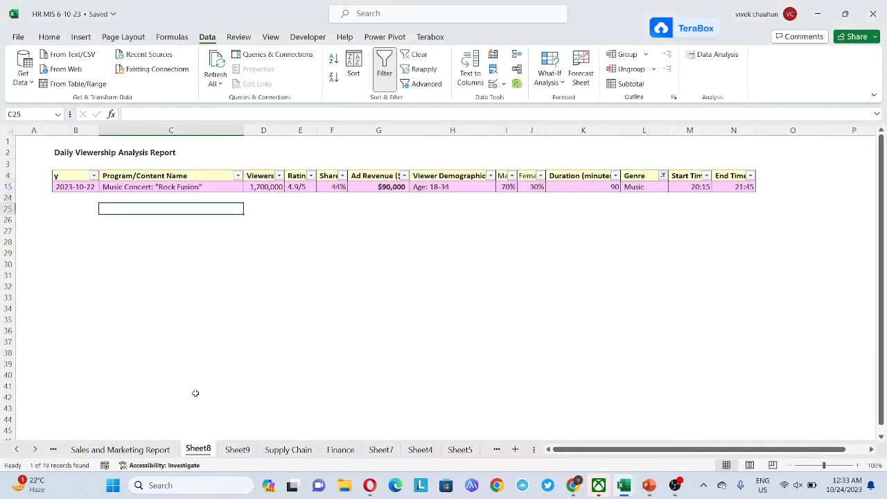
{"action": "key", "text": "ctrl+Page_Down"}
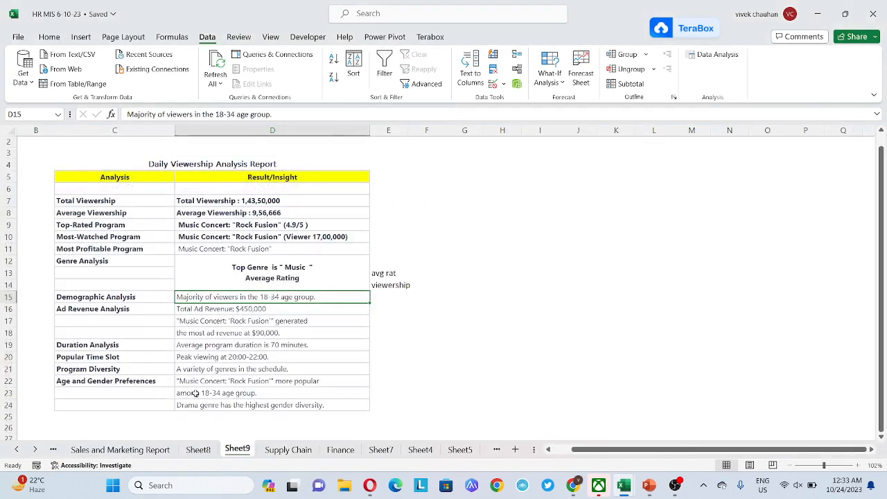
{"action": "key", "text": "ctrl+Page_Up"}
{"action": "key", "text": "ctrl+Page_Down"}
{"action": "key", "text": "Up"}
{"action": "key", "text": "F2"}
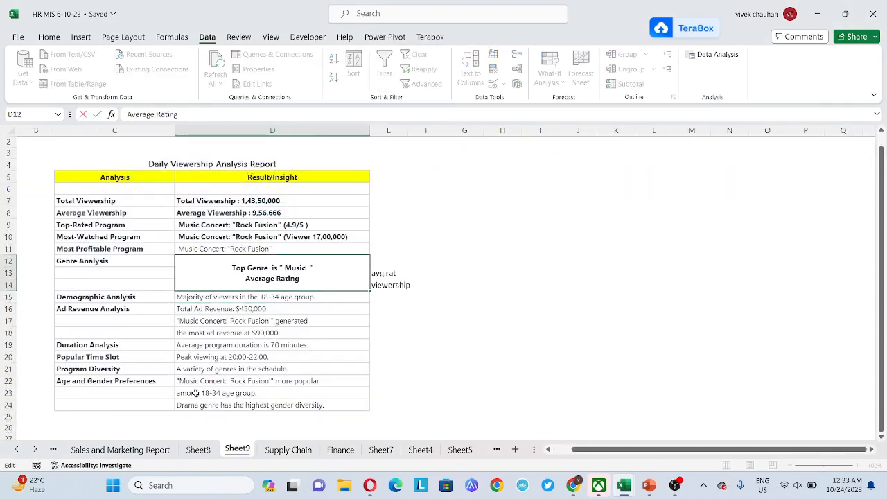
{"action": "type", "text": "4.9"}
{"action": "key", "text": "Return"}
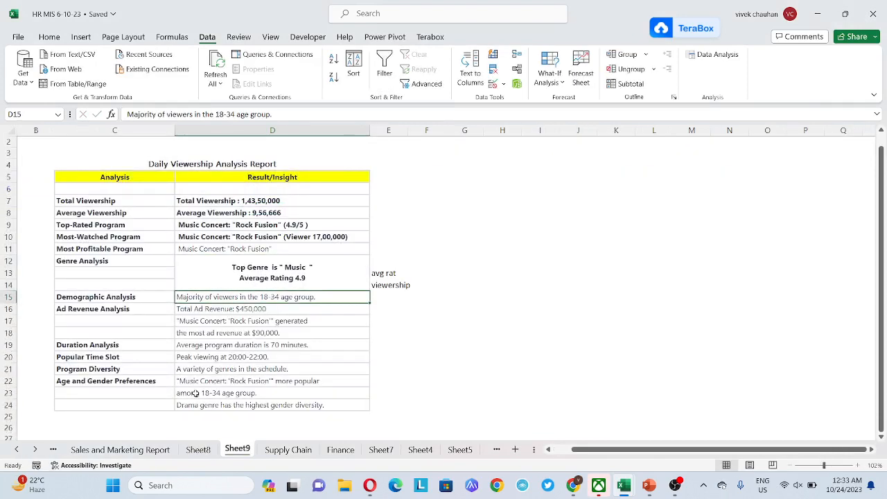
- Check the Music program's viewers on Sheet8 and append ", Viewership 17L" to the Genre Analysis result in D12 on Sheet9
{"action": "key", "text": "Up"}
{"action": "key", "text": "ctrl+Page_Up"}
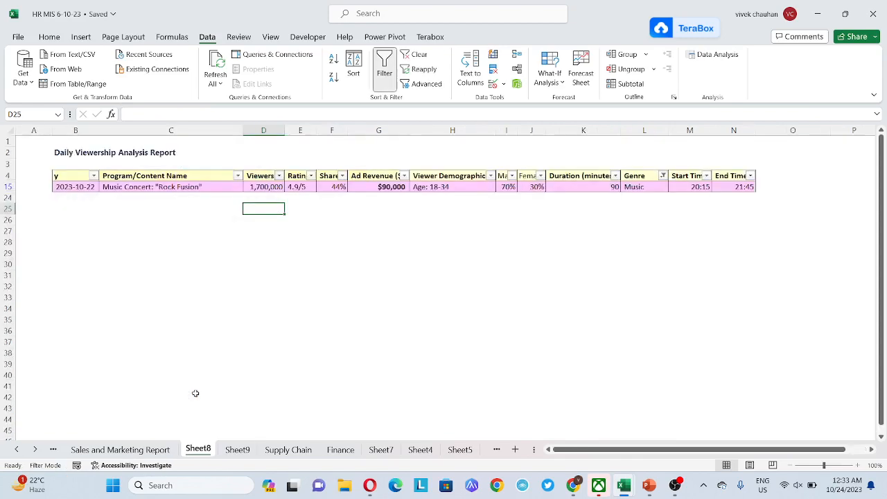
{"action": "key", "text": "Up"}
{"action": "key", "text": "Up"}
{"action": "key", "text": "Up"}
{"action": "key", "text": "Right"}
{"action": "key", "text": "Right"}
{"action": "key", "text": "Right"}
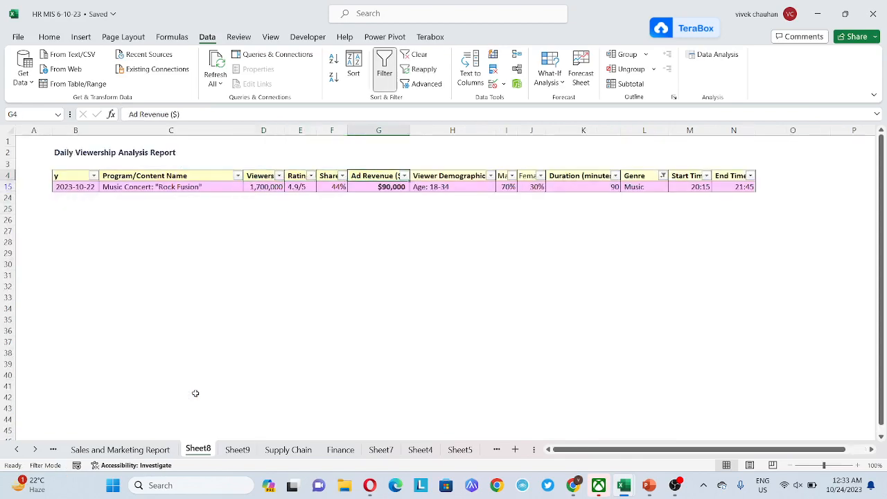
{"action": "key", "text": "ctrl+Page_Down"}
{"action": "key", "text": "F2"}
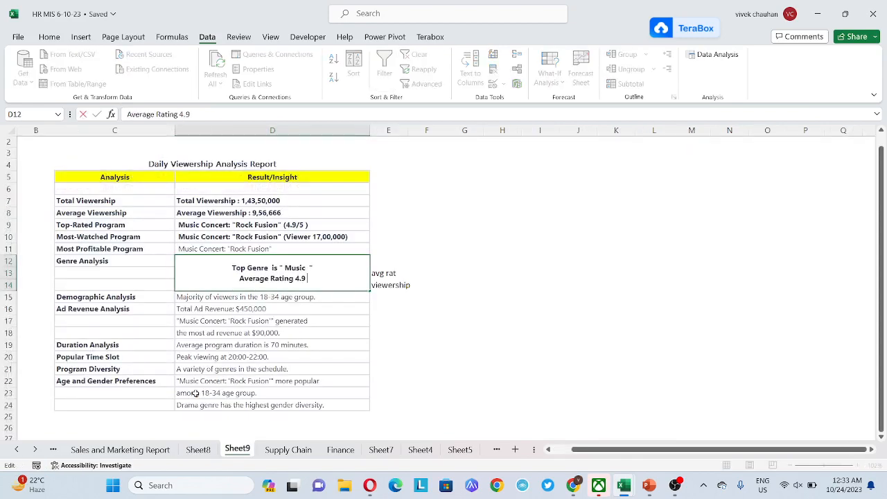
{"action": "type", "text": ", Viewersh"}
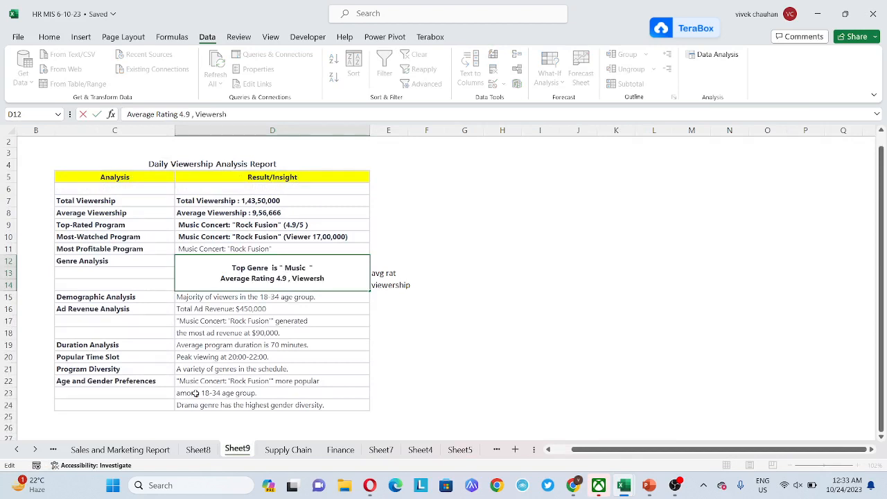
{"action": "type", "text": "ip 17"}
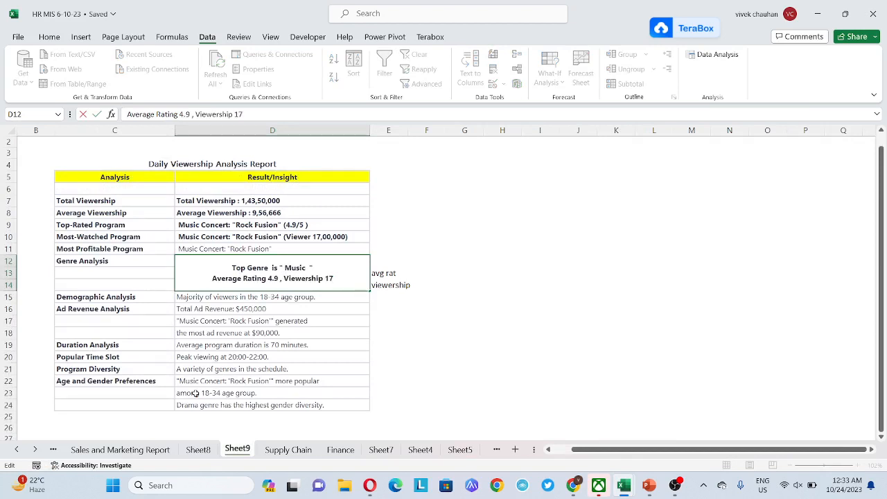
{"action": "type", "text": "L"}
{"action": "key", "text": "Return"}
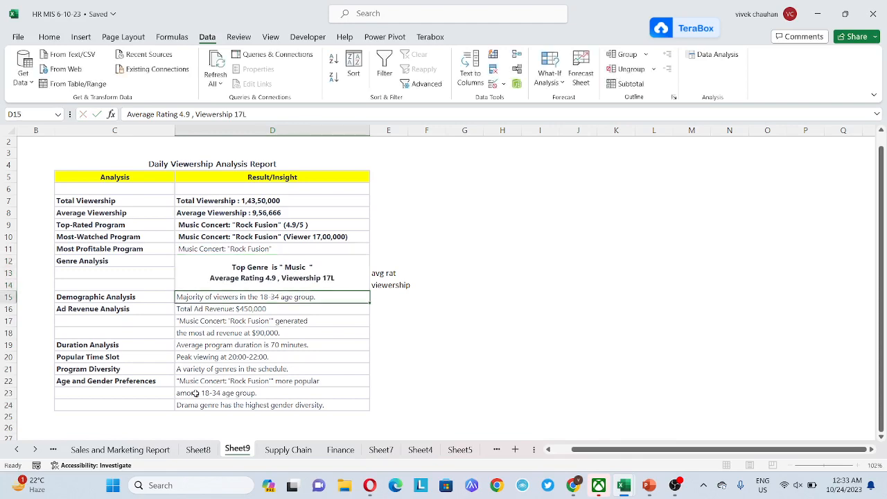
- Check the Demographic Analysis item on Sheet9 and clear the Genre filter from the viewership table on Sheet8
{"action": "key", "text": "Left"}
{"action": "key", "text": "Right"}
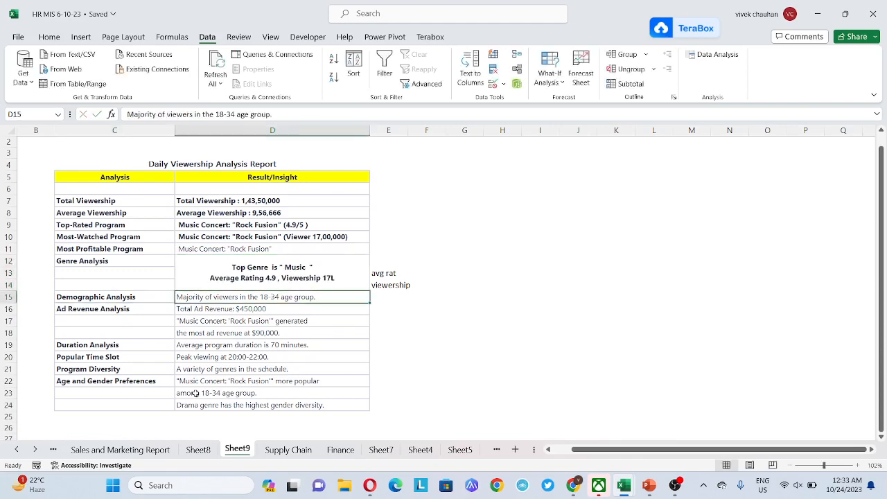
{"action": "key", "text": "ctrl+Page_Up"}
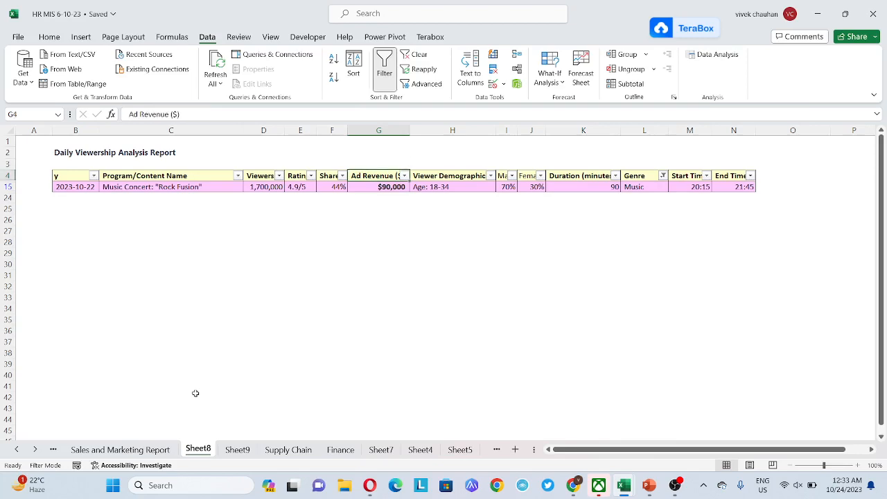
{"action": "key", "text": "ctrl+Page_Down"}
{"action": "key", "text": "Left"}
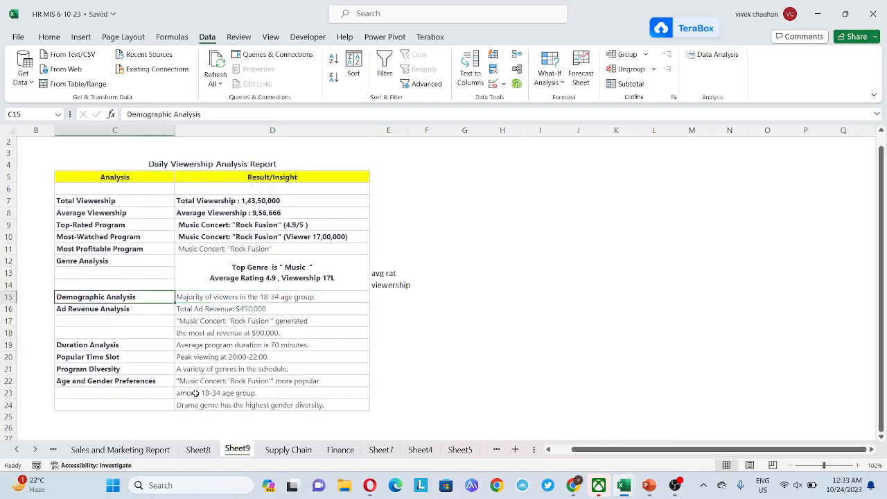
{"action": "key", "text": "ctrl+Page_Down"}
{"action": "key", "text": "ctrl+Page_Up"}
{"action": "key", "text": "ctrl+Page_Down"}
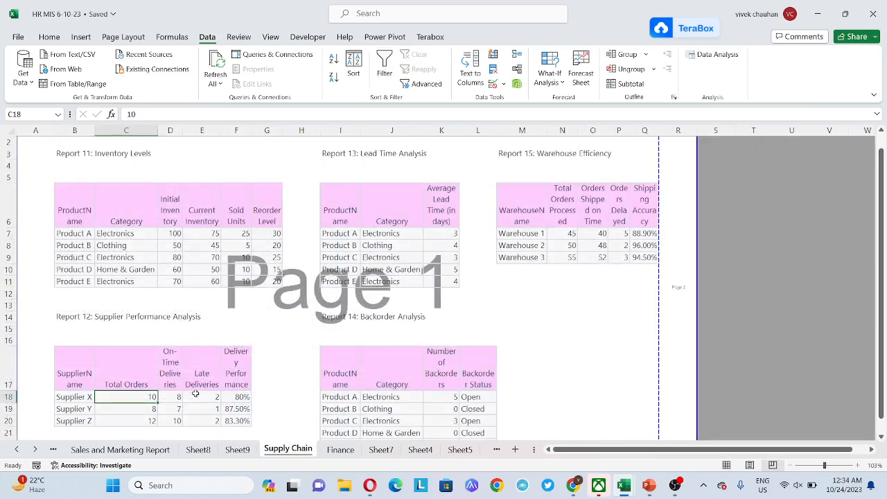
{"action": "key", "text": "ctrl+Page_Up"}
{"action": "key", "text": "ctrl+Page_Up"}
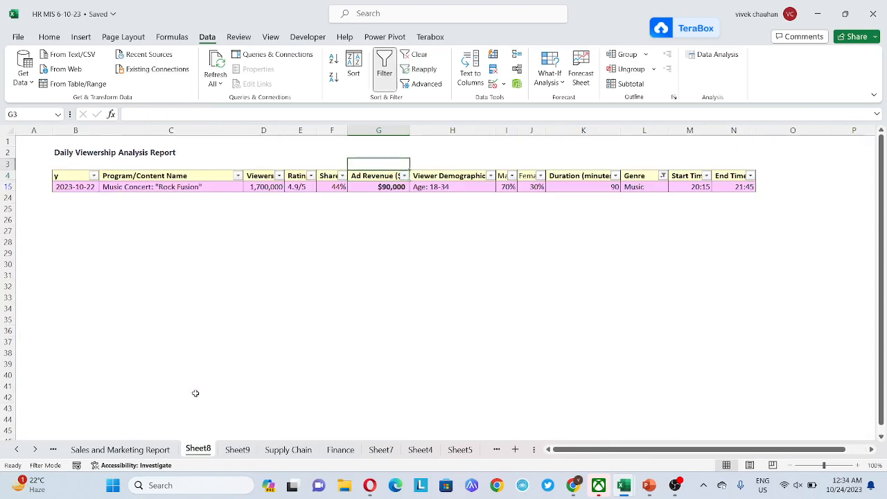
{"action": "key", "text": "alt+a+c"}
- Examine the age groups in the Viewer Demographics column and the neighbouring columns of the full viewership table
{"action": "key", "text": "Right"}
{"action": "key", "text": "Down"}
{"action": "key", "text": "Down"}
{"action": "key", "text": "Down"}
{"action": "key", "text": "Down"}
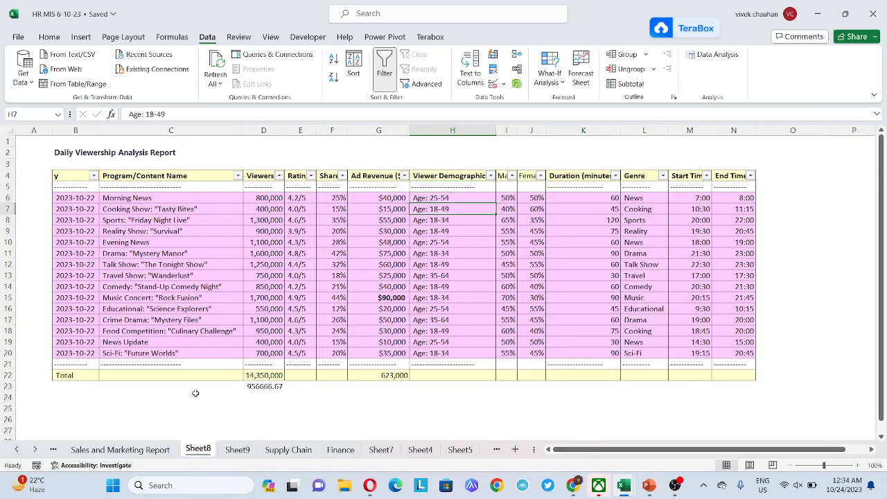
{"action": "key", "text": "Up"}
{"action": "key", "text": "Up"}
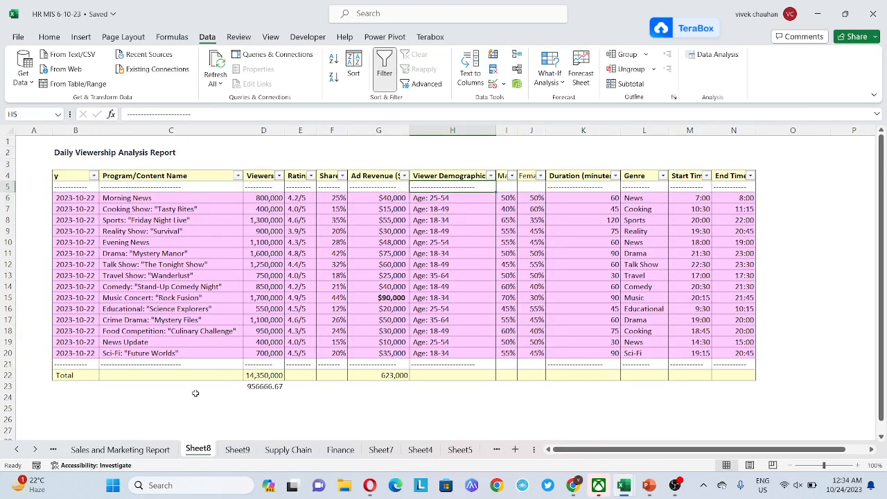
{"action": "key", "text": "Down"}
{"action": "key", "text": "Down"}
{"action": "key", "text": "Down"}
{"action": "key", "text": "Up"}
{"action": "key", "text": "Up"}
{"action": "key", "text": "Up"}
{"action": "key", "text": "Up"}
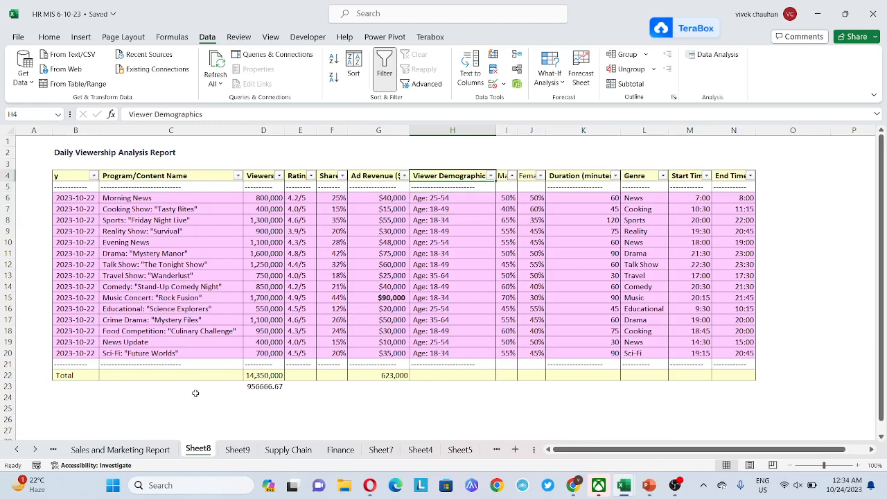
{"action": "key", "text": "Left"}
{"action": "key", "text": "Left"}
{"action": "key", "text": "Right"}
{"action": "key", "text": "Right"}
{"action": "key", "text": "Right"}
{"action": "key", "text": "Left"}
{"action": "key", "text": "Down"}
{"action": "key", "text": "Down"}
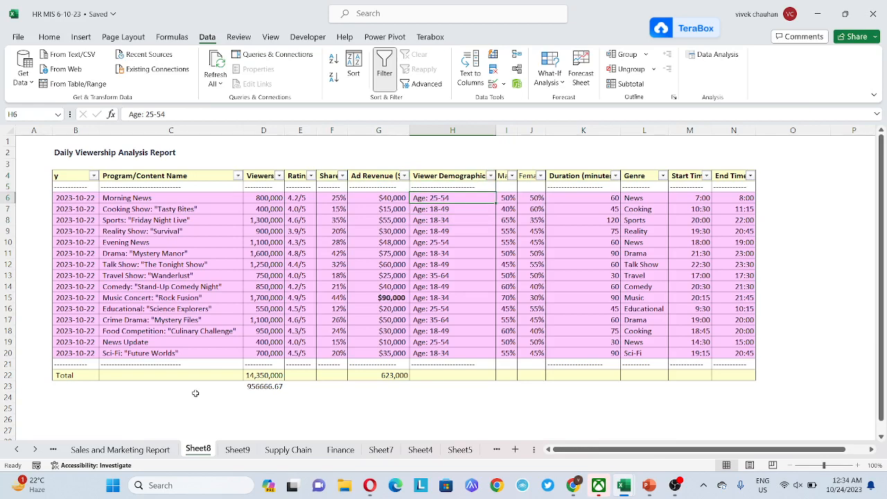
- Insert a PivotTable in cell Q4 of Sheet8, using the viewership table range B4:N20 as its source
{"action": "key", "text": "Up"}
{"action": "key", "text": "Up"}
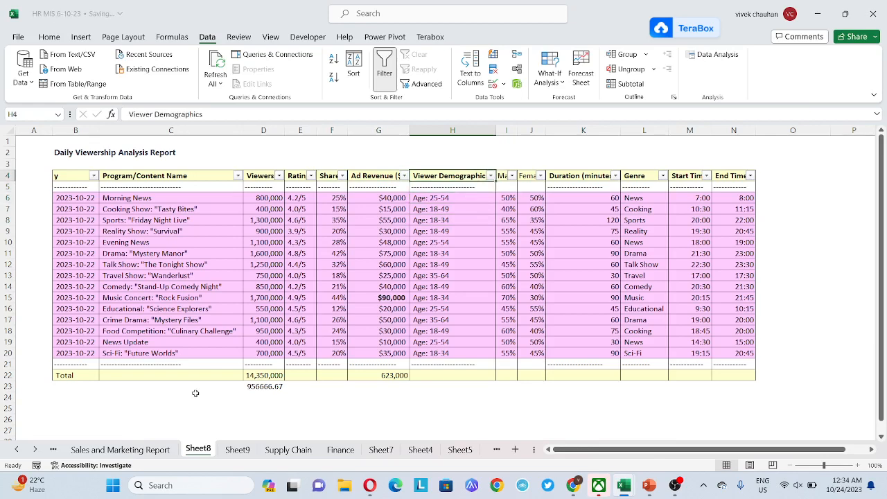
{"action": "key", "text": "ctrl+Left"}
{"action": "key", "text": "Right"}
{"action": "key", "text": "Right"}
{"action": "key", "text": "Right"}
{"action": "key", "text": "Right"}
{"action": "key", "text": "Right"}
{"action": "key", "text": "Right"}
{"action": "key", "text": "Right"}
{"action": "key", "text": "Right"}
{"action": "key", "text": "Right"}
{"action": "key", "text": "Right"}
{"action": "key", "text": "Right"}
{"action": "key", "text": "Right"}
{"action": "key", "text": "Right"}
{"action": "key", "text": "Right"}
{"action": "key", "text": "Right"}
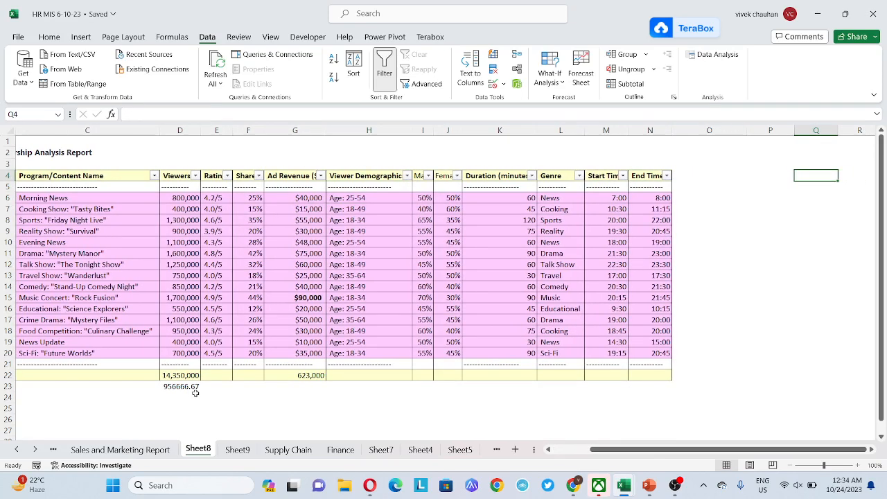
{"action": "key", "text": "alt+n"}
{"action": "key", "text": "v"}
{"action": "key", "text": "t"}
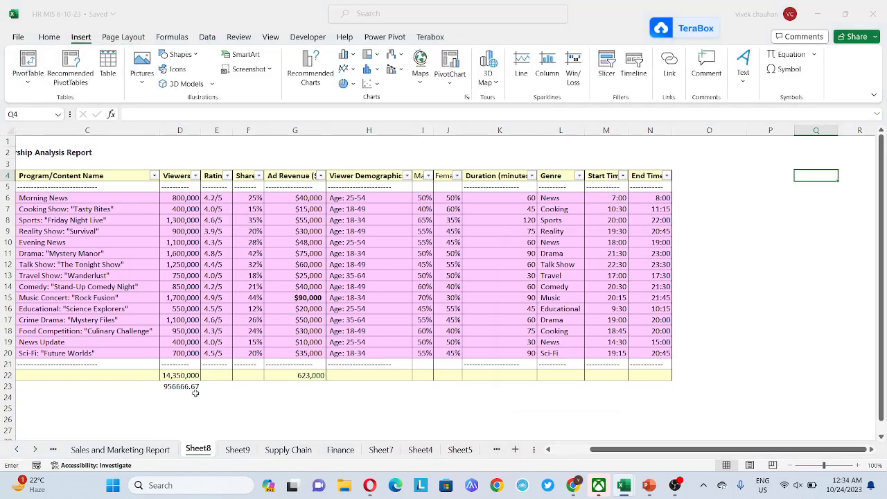
{"action": "key", "text": "ctrl+Left"}
{"action": "key", "text": "ctrl+Left"}
{"action": "key", "text": "ctrl+Left"}
{"action": "key", "text": "Right"}
{"action": "key", "text": "ctrl+shift+Right"}
{"action": "key", "text": "ctrl+shift+Down"}
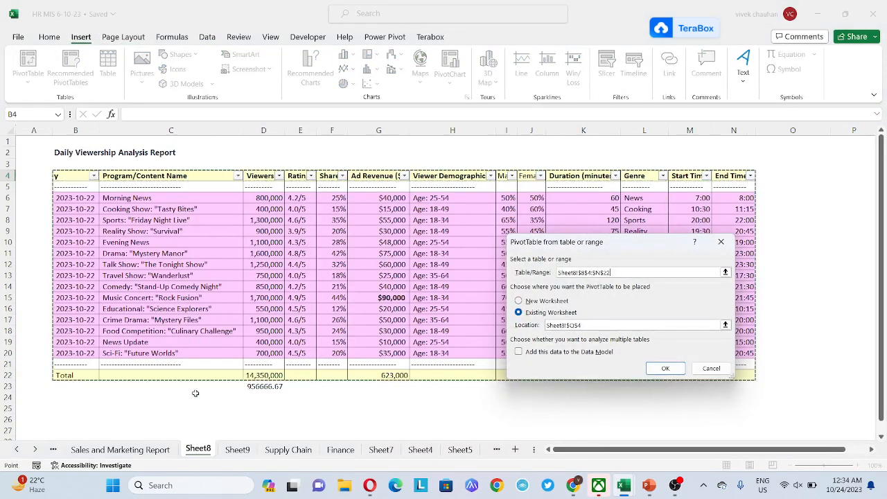
{"action": "key", "text": "shift+Up"}
{"action": "key", "text": "shift+Up"}
{"action": "key", "text": "Return"}
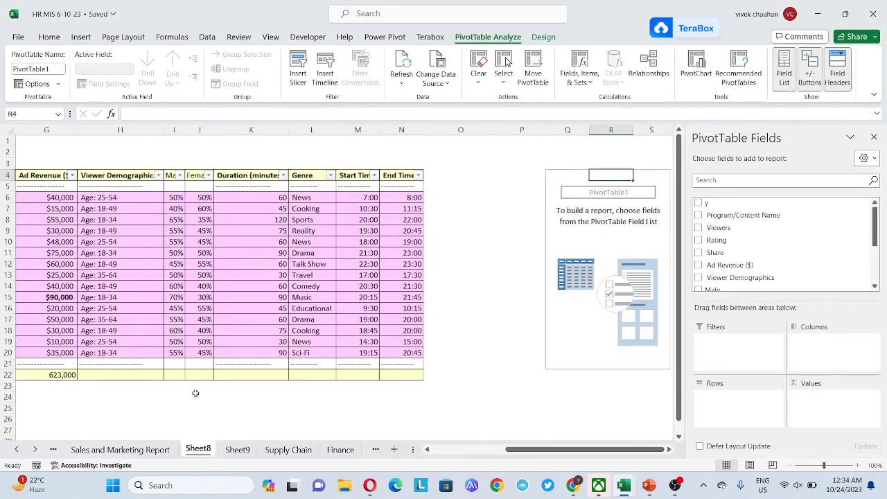
- Put Viewer Demographics in the PivotTable's rows and Viewers in its values
{"action": "left_click", "coordinate": [698, 278]}
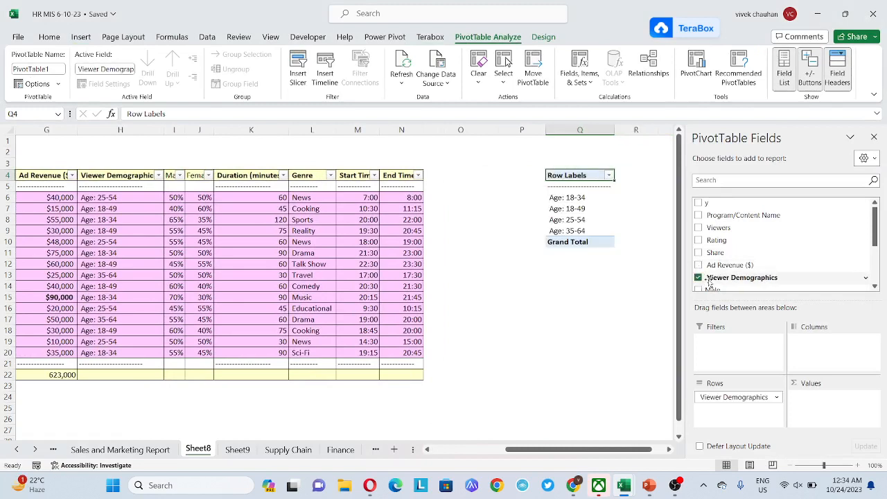
{"action": "left_click_drag", "start_coordinate": [704, 235], "coordinate": [806, 407]}
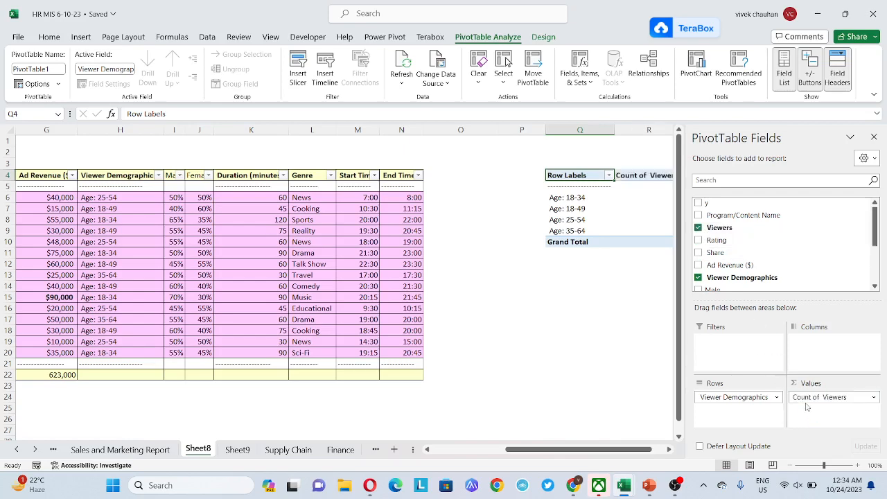
{"action": "key", "text": "Down"}
{"action": "key", "text": "Down"}
{"action": "key", "text": "Right"}
{"action": "key", "text": "Right"}
{"action": "key", "text": "Left"}
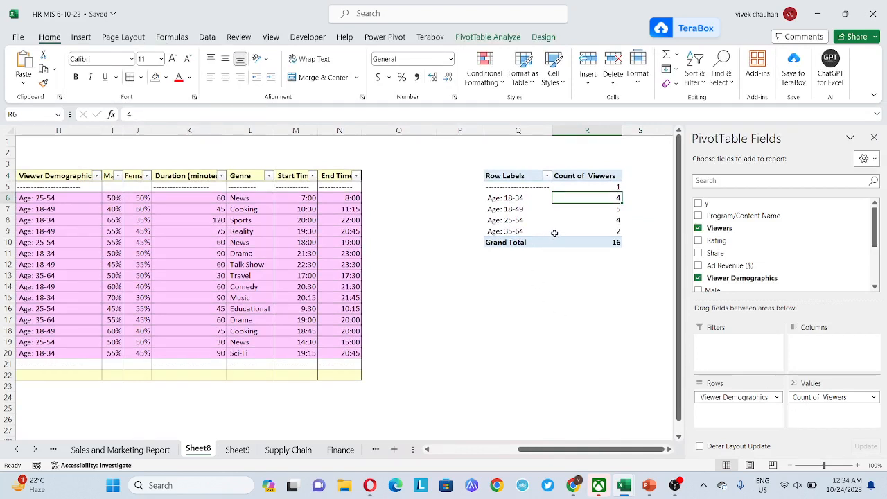
- Compare the PivotTable's viewer figures per age group with the Viewers column of the source table
{"action": "mouse_move", "coordinate": [555, 233]}
{"action": "key", "text": "Left"}
{"action": "key", "text": "Left"}
{"action": "key", "text": "Left"}
{"action": "key", "text": "Left"}
{"action": "key", "text": "Left"}
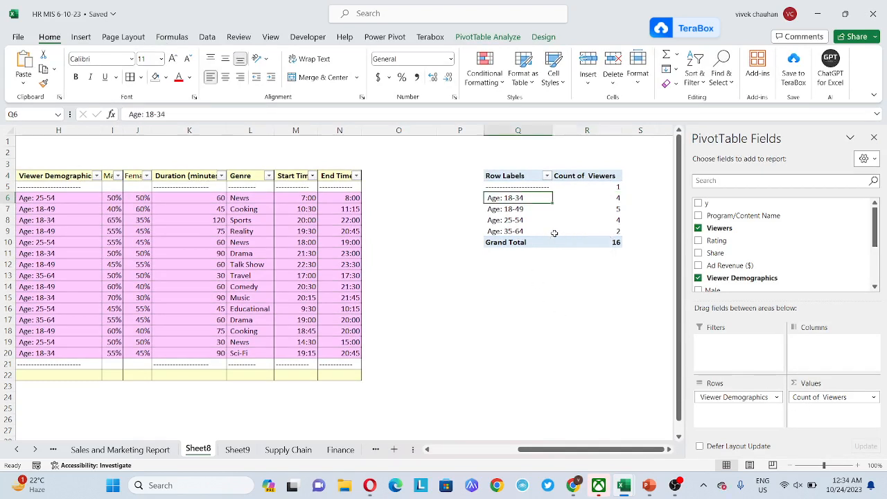
{"action": "key", "text": "ctrl+Left"}
{"action": "key", "text": "Left"}
{"action": "key", "text": "Left"}
{"action": "key", "text": "Left"}
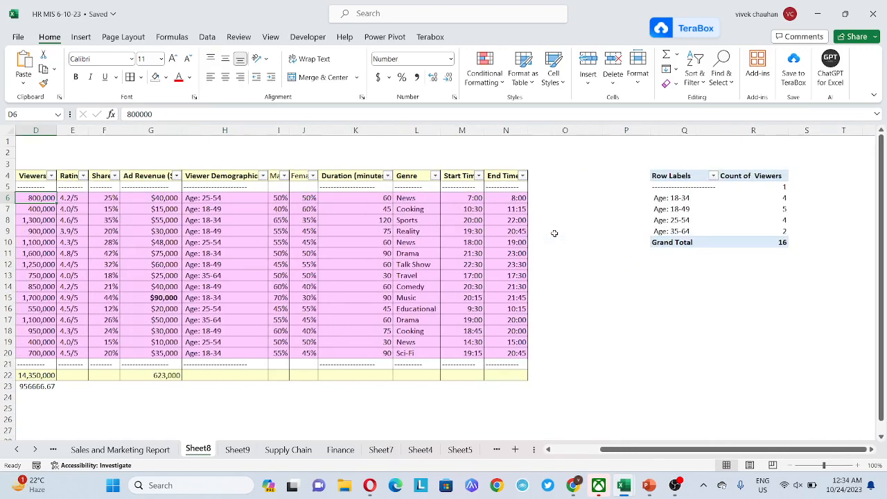
{"action": "key", "text": "Right"}
{"action": "key", "text": "Right"}
{"action": "key", "text": "Right"}
{"action": "key", "text": "Right"}
{"action": "key", "text": "Right"}
{"action": "key", "text": "Right"}
{"action": "key", "text": "Right"}
{"action": "key", "text": "Right"}
{"action": "key", "text": "Right"}
{"action": "key", "text": "Right"}
{"action": "key", "text": "Right"}
{"action": "key", "text": "Right"}
{"action": "key", "text": "Right"}
{"action": "key", "text": "Right"}
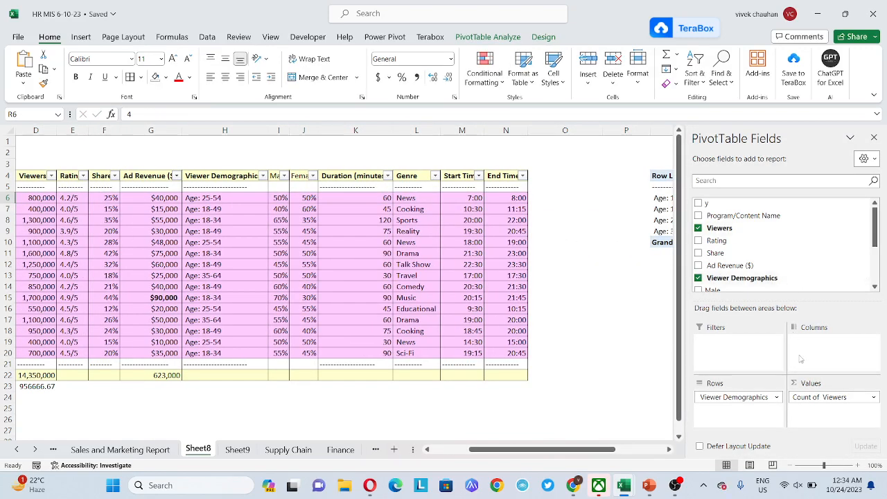
- Summarize the PivotTable's Viewers values by Sum and check the total for each age group
{"action": "left_click", "coordinate": [817, 396]}
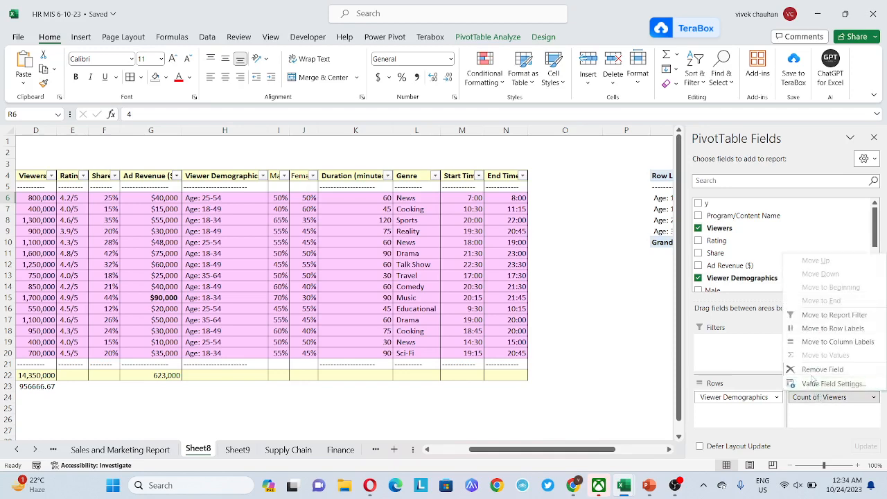
{"action": "left_click", "coordinate": [814, 383]}
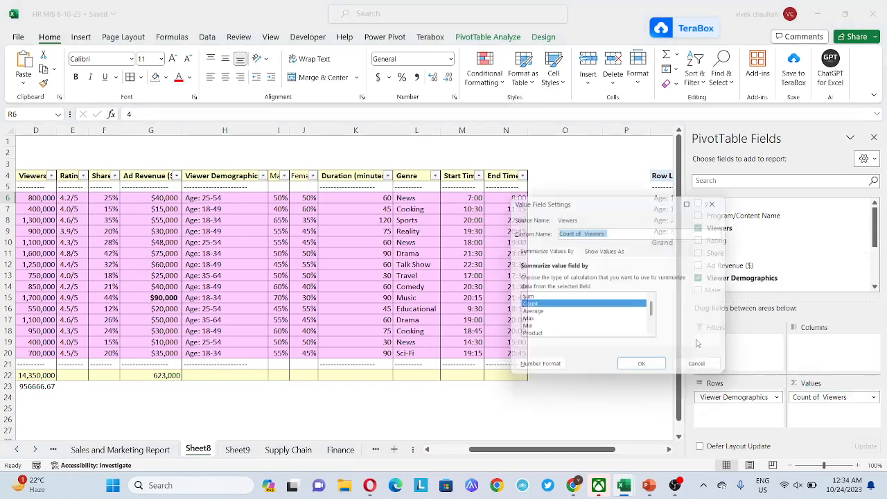
{"action": "double_click", "coordinate": [537, 297]}
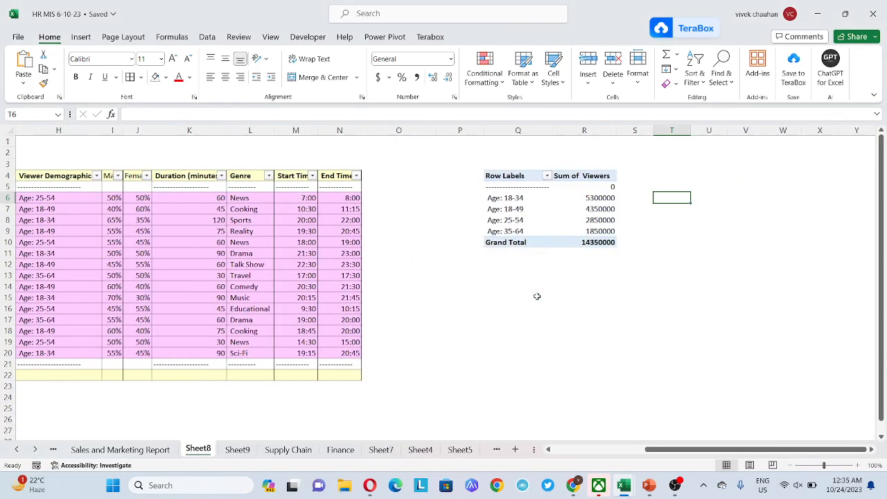
{"action": "key", "text": "Down"}
{"action": "key", "text": "Down"}
{"action": "key", "text": "Up"}
{"action": "key", "text": "Up"}
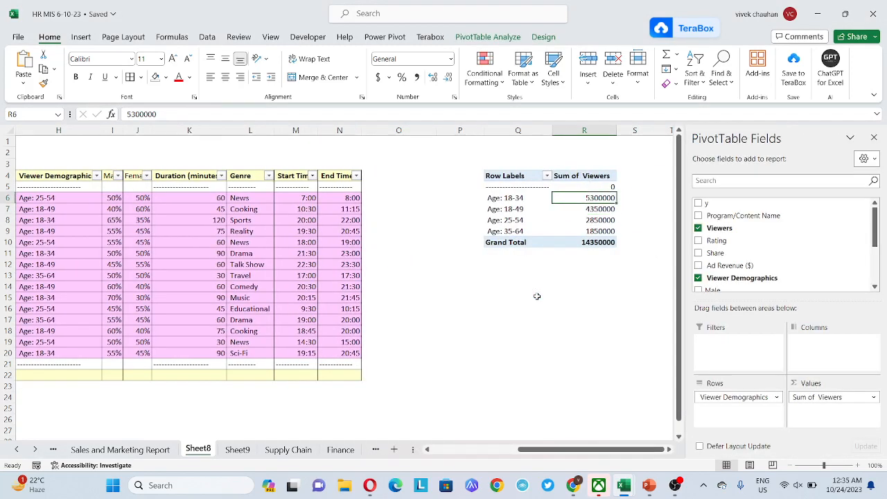
{"action": "key", "text": "Left"}
- Make the Demographic Analysis result in D15 on Sheet9 bold and append "(53 Lacs)" to it
{"action": "key", "text": "ctrl+Page_Down"}
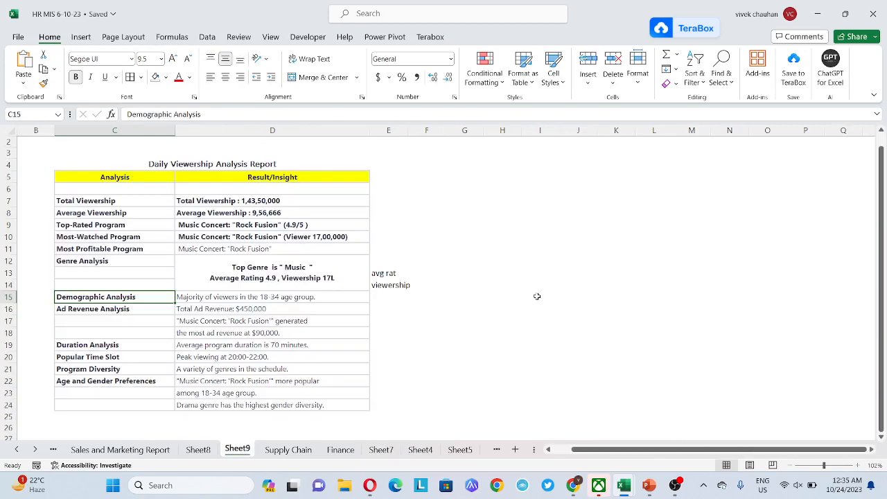
{"action": "key", "text": "Right"}
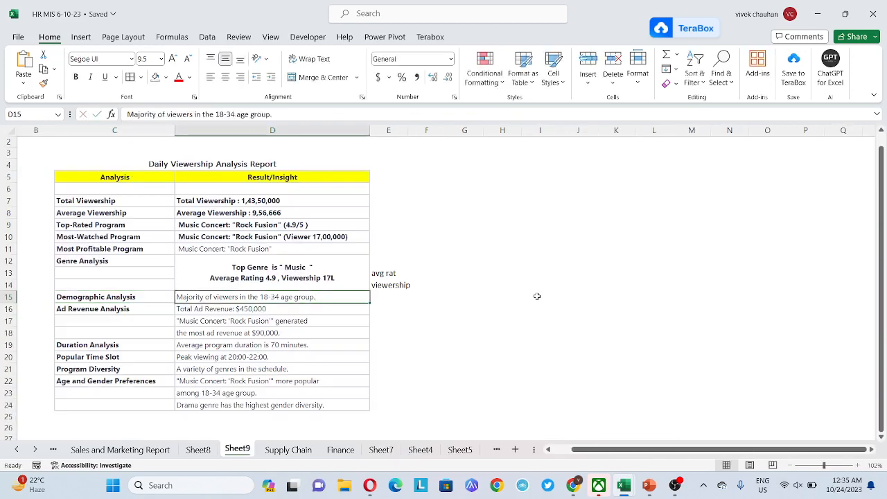
{"action": "key", "text": "ctrl+b"}
{"action": "key", "text": "F2"}
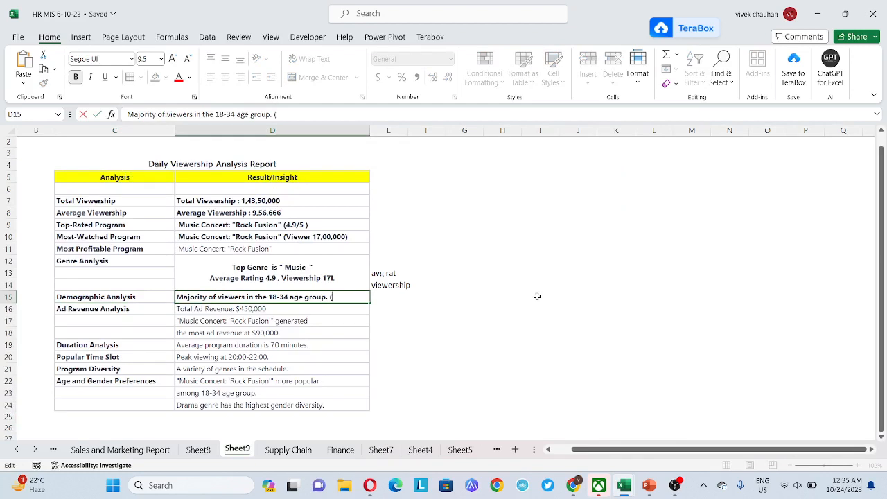
{"action": "type", "text": "53 Lacs)"}
{"action": "key", "text": "Return"}
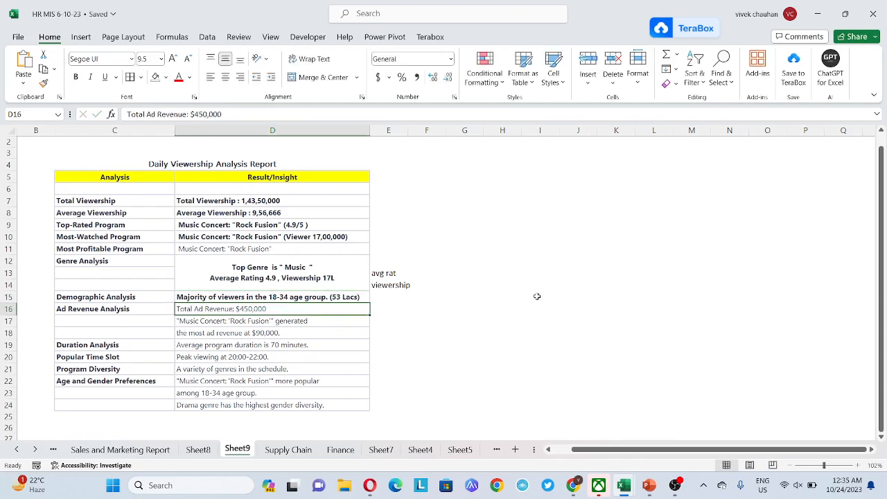
- Check the Ad Revenue column and its total in G22 on Sheet8
{"action": "key", "text": "ctrl+Page_Up"}
{"action": "key", "text": "Home"}
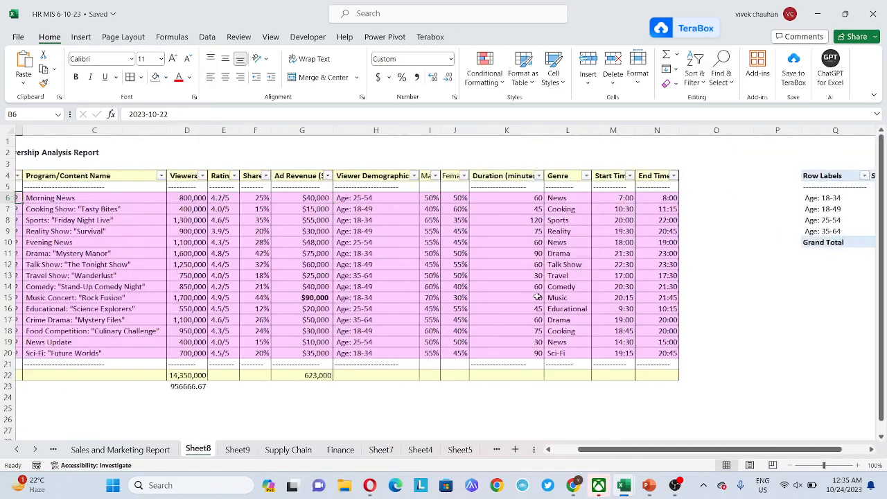
{"action": "key", "text": "Right"}
{"action": "key", "text": "Right"}
{"action": "key", "text": "Right"}
{"action": "key", "text": "Right"}
{"action": "key", "text": "Right"}
{"action": "key", "text": "Right"}
{"action": "key", "text": "ctrl+shift+Down"}
{"action": "key", "text": "shift+Up"}
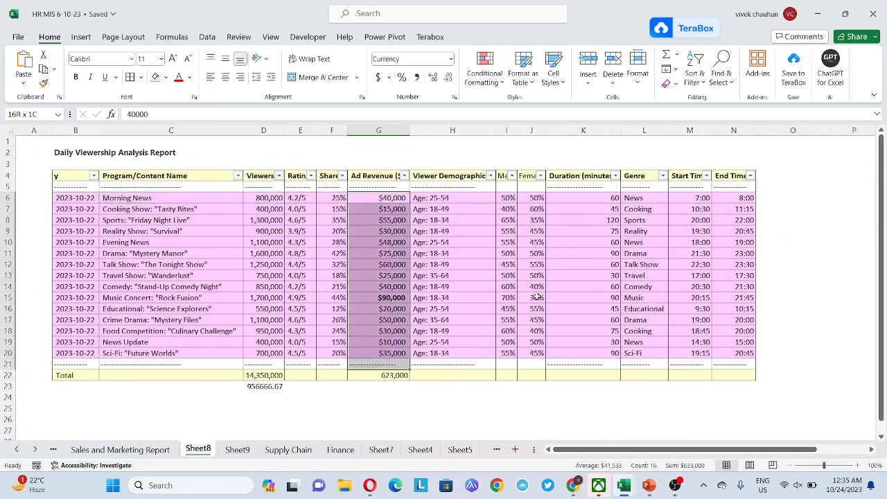
{"action": "key", "text": "shift+Up"}
{"action": "key", "text": "shift+Up"}
{"action": "key", "text": "shift+Down"}
{"action": "key", "text": "ctrl+Down"}
{"action": "key", "text": "Down"}
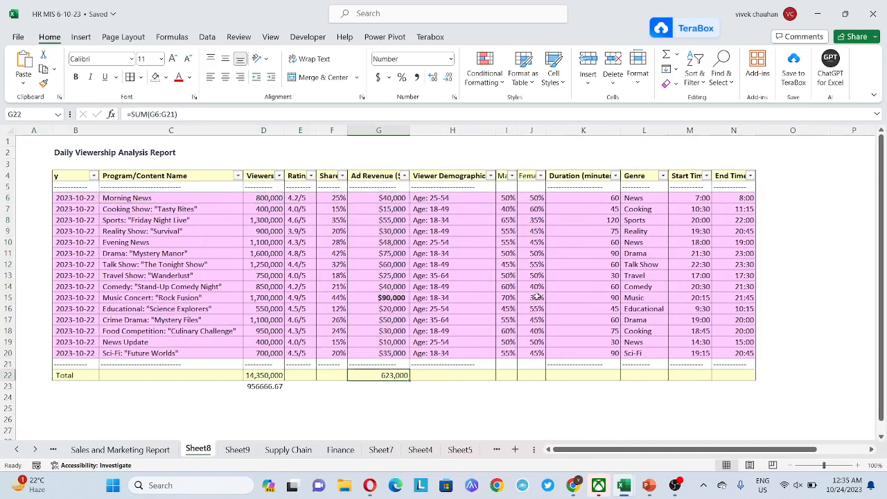
- Change the Total Ad Revenue amount in D16 on Sheet9 to $623,000
{"action": "key", "text": "ctrl+Page_Down"}
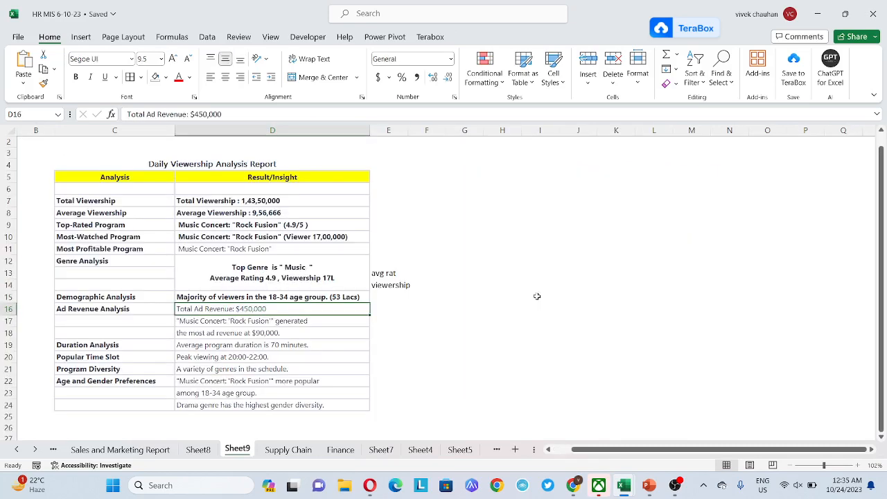
{"action": "key", "text": "F2"}
{"action": "key", "text": "shift+Left"}
{"action": "key", "text": "shift+Left"}
{"action": "key", "text": "shift+Left"}
{"action": "key", "text": "shift+Left"}
{"action": "key", "text": "shift+Left"}
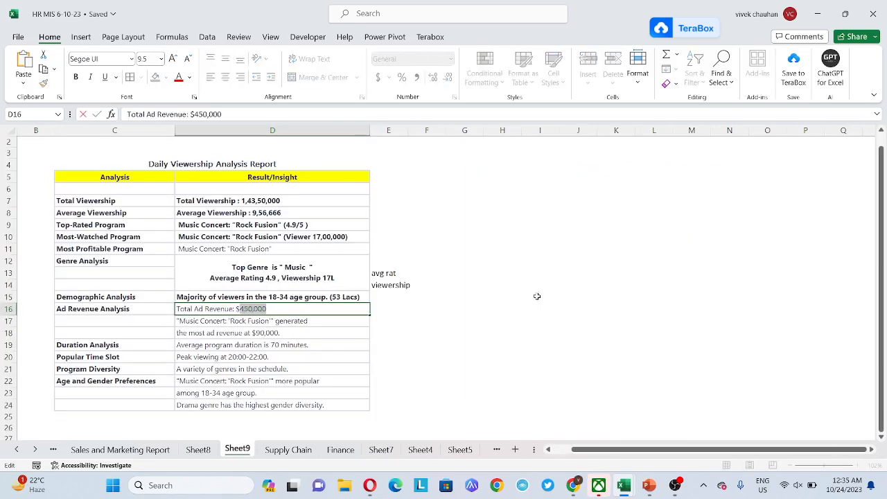
{"action": "type", "text": "623"}
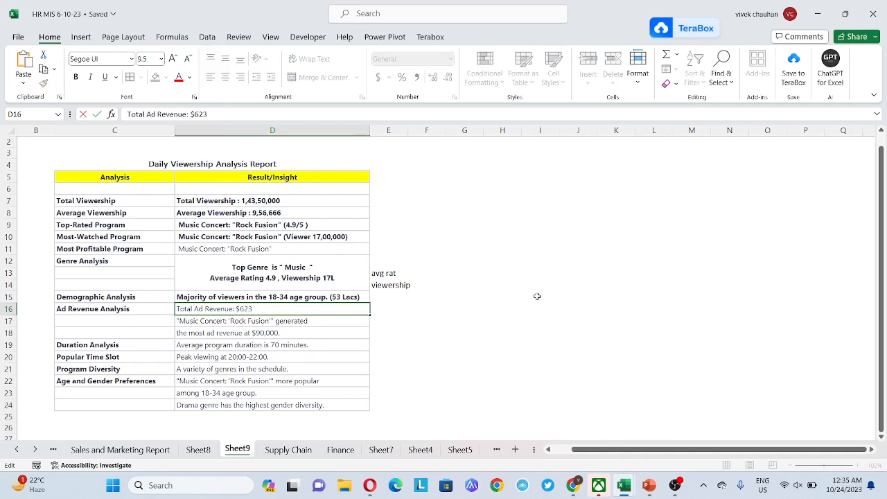
{"action": "type", "text": ",000"}
{"action": "key", "text": "Return"}
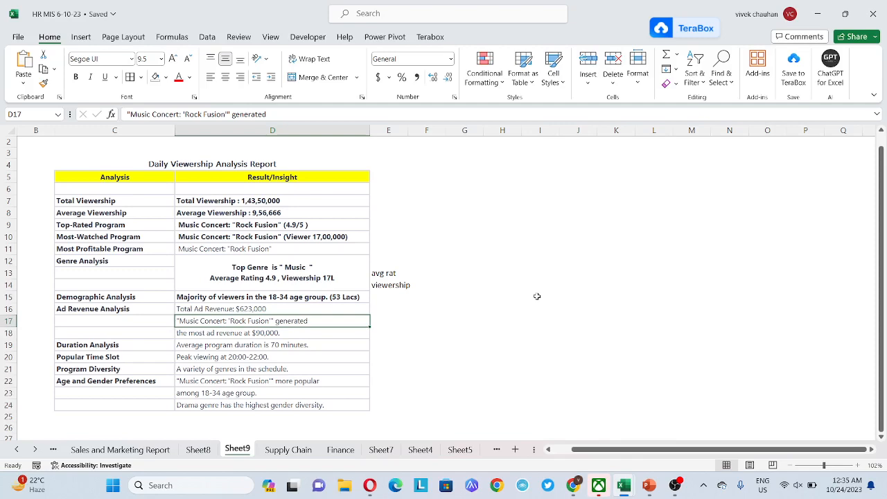
- Copy the Most Profitable Program result from D11 on Sheet9 over the text in D17
{"action": "key", "text": "ctrl+Page_Down"}
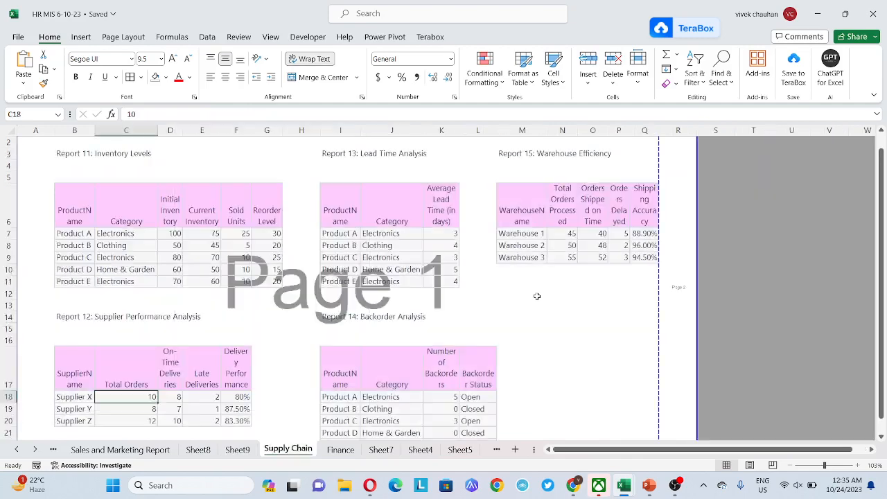
{"action": "key", "text": "ctrl+Page_Up"}
{"action": "key", "text": "Up"}
{"action": "key", "text": "Up"}
{"action": "key", "text": "Up"}
{"action": "key", "text": "Up"}
{"action": "key", "text": "Up"}
{"action": "key", "text": "Up"}
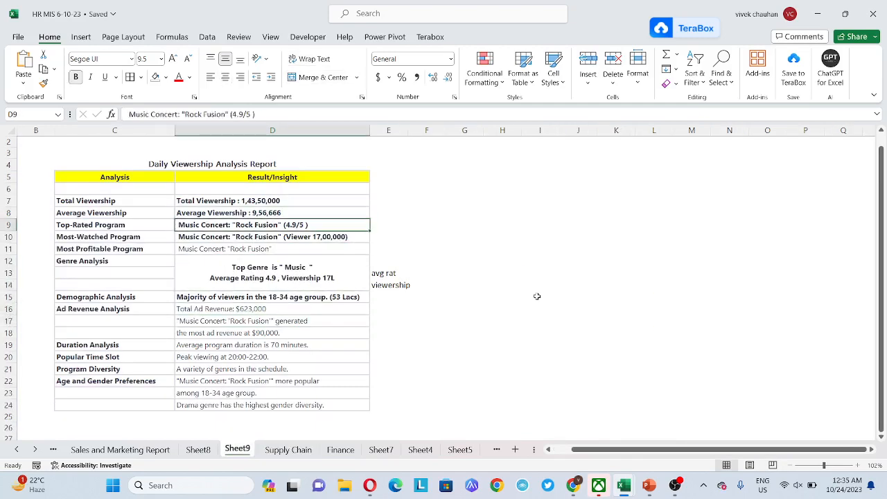
{"action": "key", "text": "Down"}
{"action": "key", "text": "Down"}
{"action": "key", "text": "ctrl+c"}
{"action": "key", "text": "Down"}
{"action": "key", "text": "Down"}
{"action": "key", "text": "Down"}
{"action": "key", "text": "Down"}
{"action": "key", "text": "Return"}
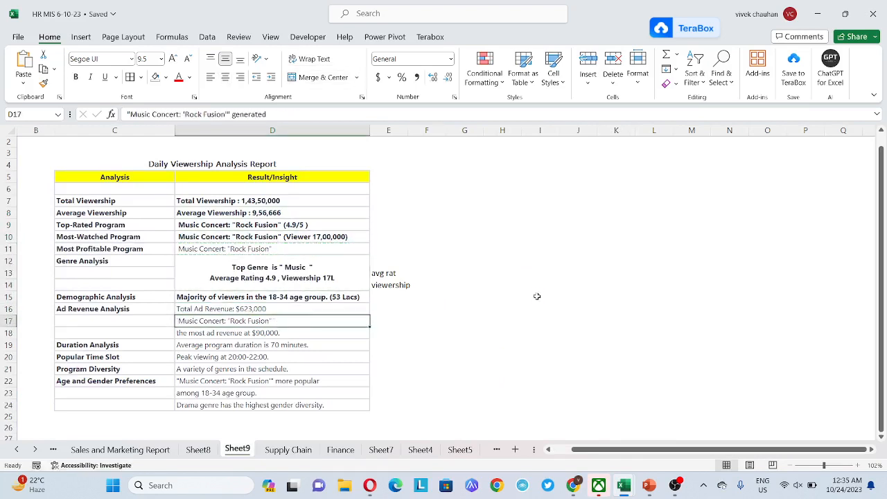
- Move the text "the most ad revenue at $90,000." from D18 to the end of the entry in D17
{"action": "key", "text": "Down"}
{"action": "key", "text": "F2"}
{"action": "key", "text": "shift+Left"}
{"action": "key", "text": "shift+Left"}
{"action": "key", "text": "shift+Left"}
{"action": "key", "text": "shift+Left"}
{"action": "key", "text": "shift+Left"}
{"action": "key", "text": "shift+Left"}
{"action": "key", "text": "shift+Left"}
{"action": "key", "text": "shift+Left"}
{"action": "key", "text": "shift+Left"}
{"action": "key", "text": "shift+Left"}
{"action": "key", "text": "shift+Left"}
{"action": "key", "text": "shift+Left"}
{"action": "key", "text": "shift+Left"}
{"action": "key", "text": "shift+Left"}
{"action": "key", "text": "shift+Left"}
{"action": "key", "text": "shift+Left"}
{"action": "key", "text": "shift+Left"}
{"action": "key", "text": "shift+Left"}
{"action": "key", "text": "shift+Left"}
{"action": "key", "text": "shift+Left"}
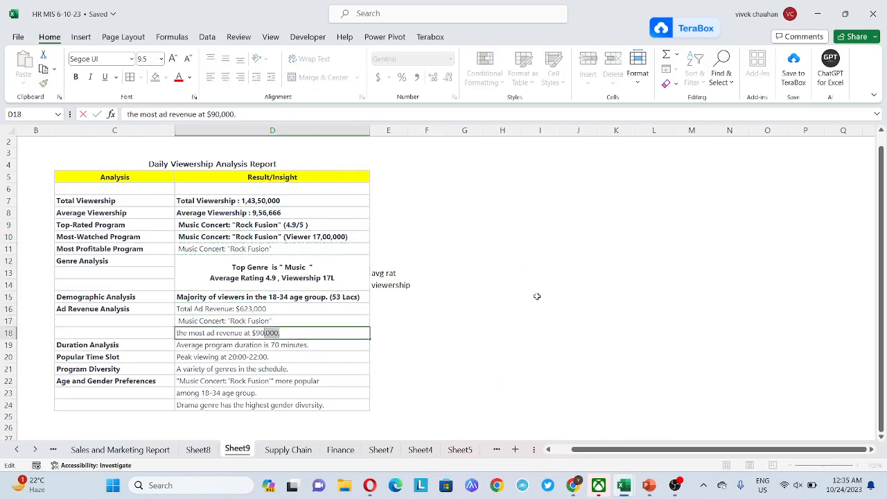
{"action": "key", "text": "BackSpace"}
{"action": "key", "text": "Return"}
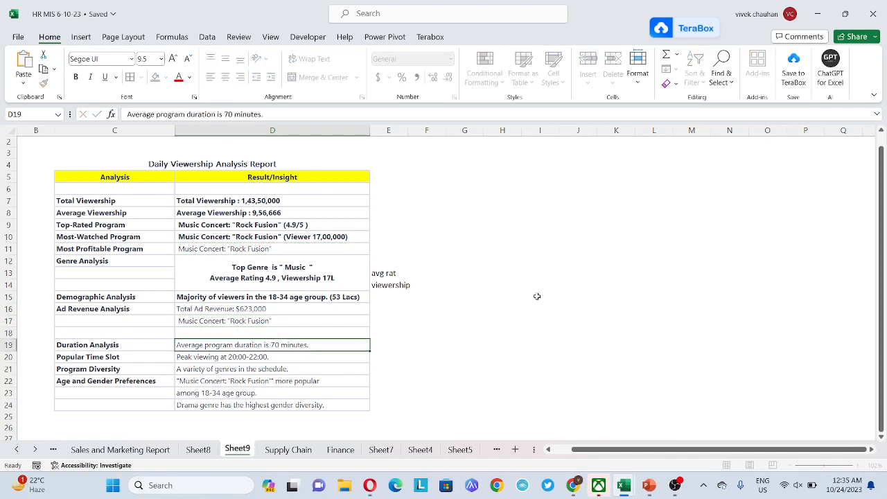
{"action": "key", "text": "Up"}
{"action": "key", "text": "Up"}
{"action": "key", "text": "F2"}
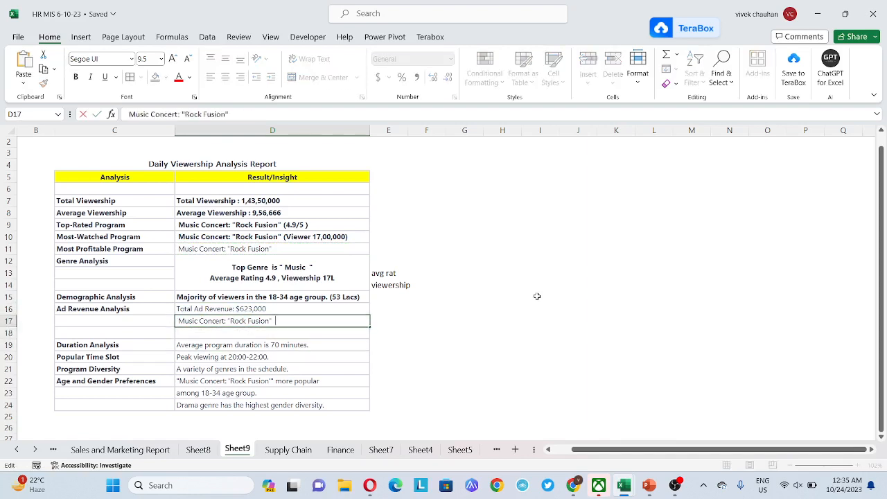
{"action": "key", "text": "ctrl+v"}
{"action": "key", "text": "Return"}
{"action": "key", "text": "Up"}
{"action": "key", "text": "Down"}
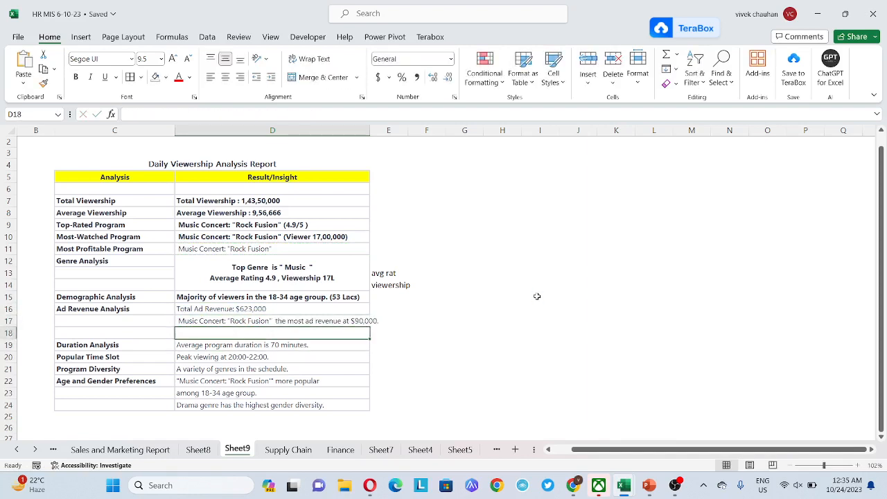
- Delete the emptied row 18 on Sheet9 and return to the viewership table on Sheet8
{"action": "key", "text": "shift+space"}
{"action": "key", "text": "ctrl+minus"}
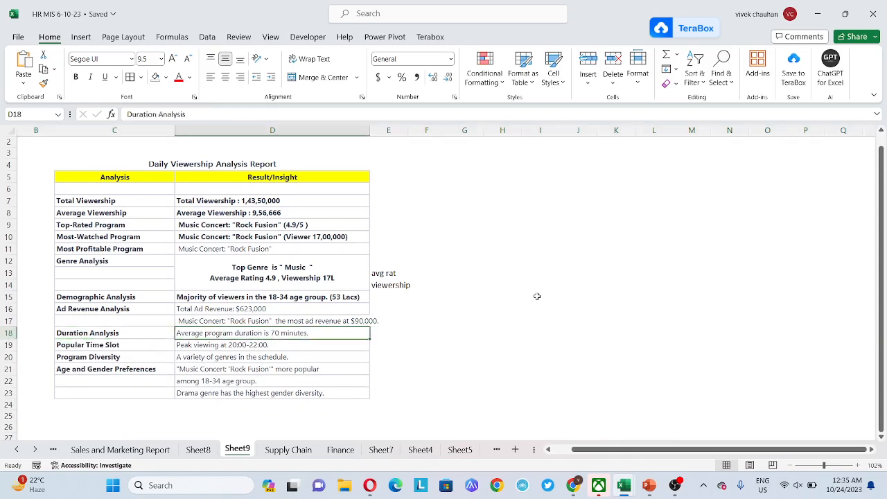
{"action": "key", "text": "ctrl+Page_Up"}
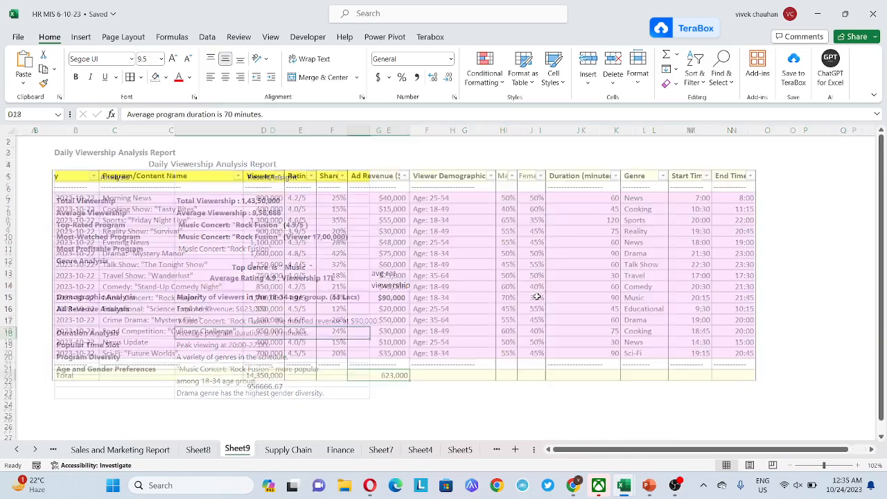
- Select the program durations in K6:K20 on Sheet8 to read their average
{"action": "key", "text": "Right"}
{"action": "key", "text": "Right"}
{"action": "key", "text": "Right"}
{"action": "key", "text": "Right"}
{"action": "key", "text": "Right"}
{"action": "key", "text": "Right"}
{"action": "key", "text": "Right"}
{"action": "key", "text": "Right"}
{"action": "key", "text": "Right"}
{"action": "key", "text": "Right"}
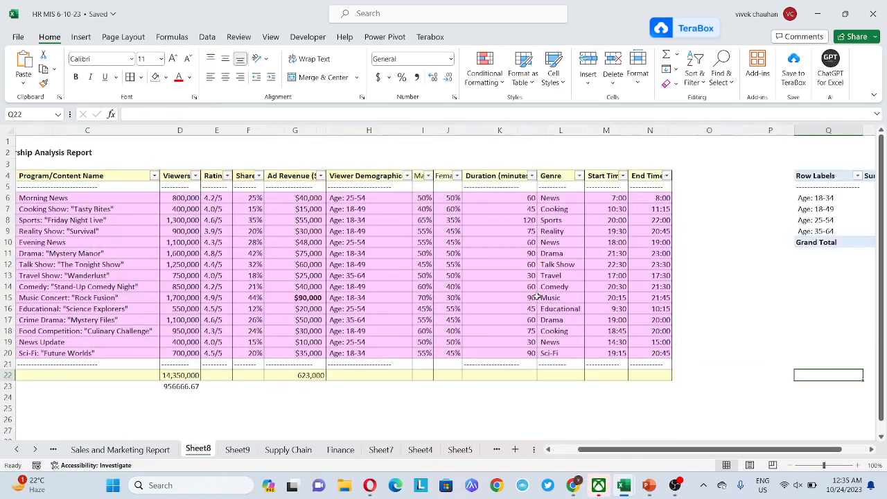
{"action": "key", "text": "Left"}
{"action": "key", "text": "Left"}
{"action": "key", "text": "Left"}
{"action": "key", "text": "Left"}
{"action": "key", "text": "Left"}
{"action": "key", "text": "Left"}
{"action": "key", "text": "Up"}
{"action": "key", "text": "ctrl+Up"}
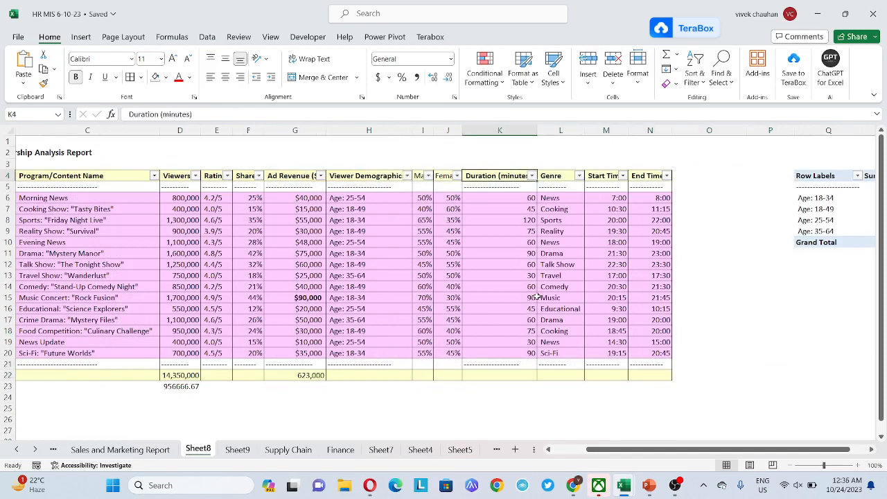
{"action": "key", "text": "Down"}
{"action": "key", "text": "Down"}
{"action": "key", "text": "shift+Down"}
{"action": "key", "text": "shift+Down"}
{"action": "key", "text": "shift+Down"}
{"action": "key", "text": "shift+Down"}
{"action": "key", "text": "shift+Down"}
{"action": "key", "text": "shift+Down"}
{"action": "key", "text": "shift+Down"}
{"action": "key", "text": "shift+Down"}
{"action": "key", "text": "shift+Down"}
{"action": "key", "text": "shift+Down"}
{"action": "key", "text": "shift+Down"}
{"action": "key", "text": "shift+Down"}
{"action": "key", "text": "shift+Down"}
{"action": "key", "text": "shift+Down"}
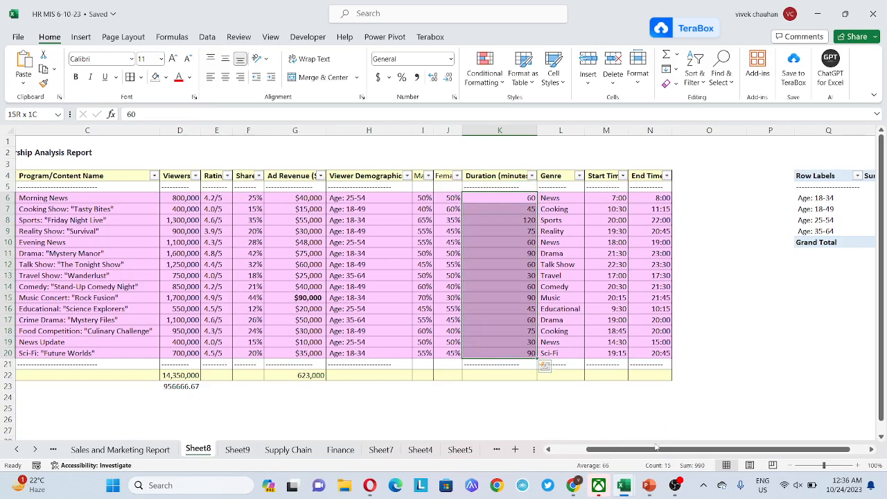
- Change the average program duration in D18 on Sheet9 to 66 minutes
{"action": "key", "text": "ctrl+Page_Down"}
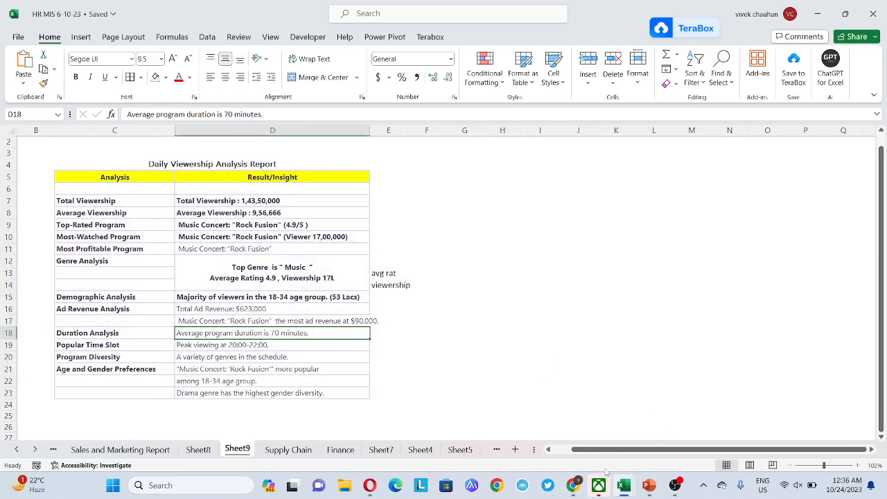
{"action": "key", "text": "F2"}
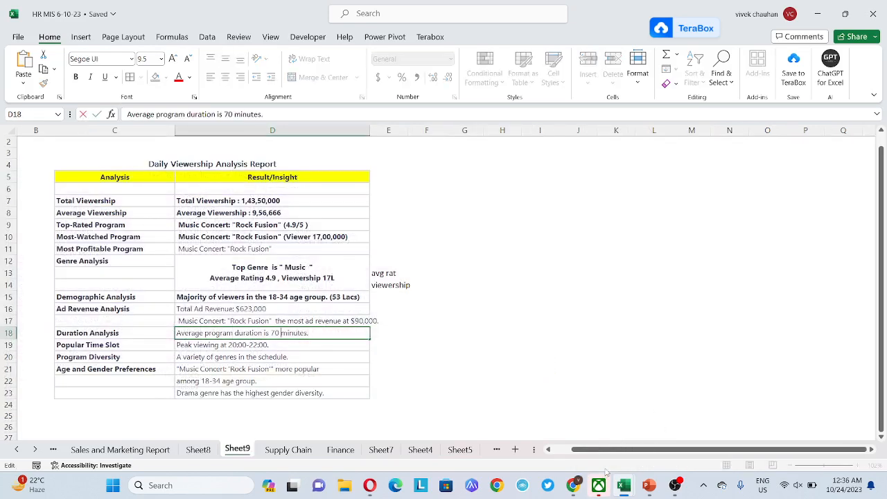
{"action": "type", "text": "66"}
{"action": "key", "text": "Return"}
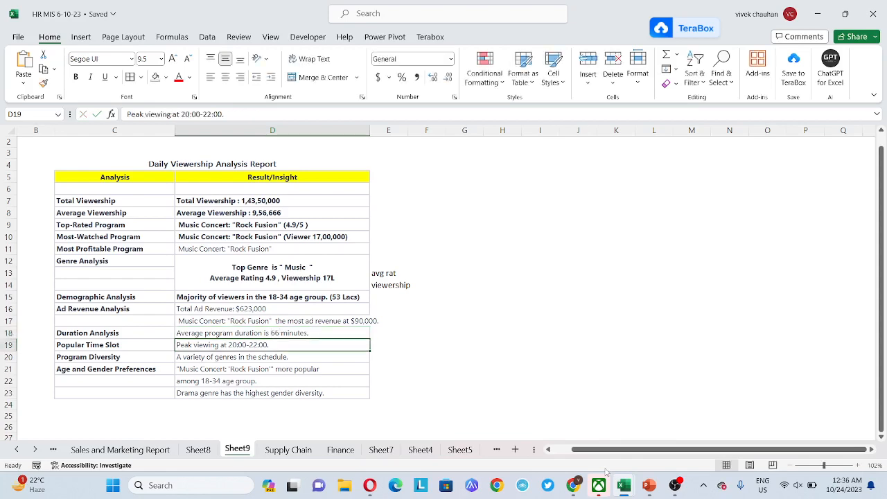
- Delete the Popular Time Slot row, row 19, from the analysis table on Sheet9
{"action": "key", "text": "ctrl+Page_Up"}
{"action": "key", "text": "ctrl+Page_Down"}
{"action": "key", "text": "shift+space"}
{"action": "key", "text": "ctrl+minus"}
{"action": "key", "text": "Left"}
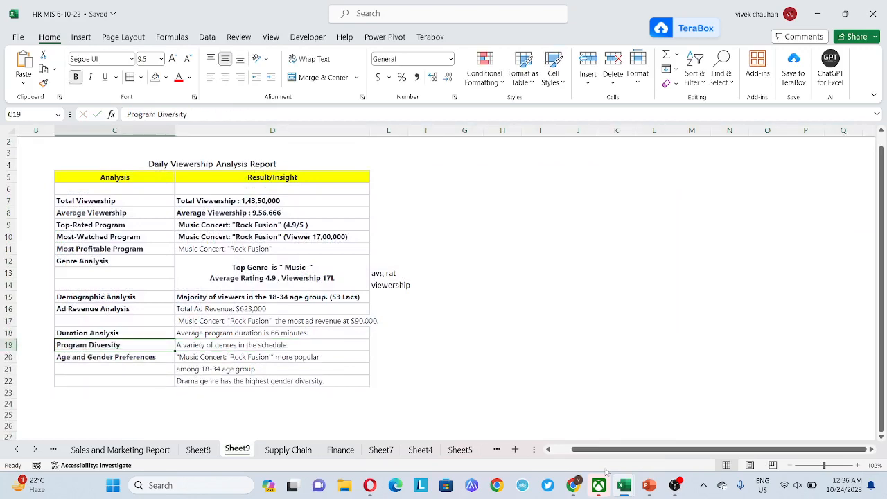
- Compare the Program Diversity entry in D19 on Sheet9 with the Genre column on Sheet8
{"action": "key", "text": "Right"}
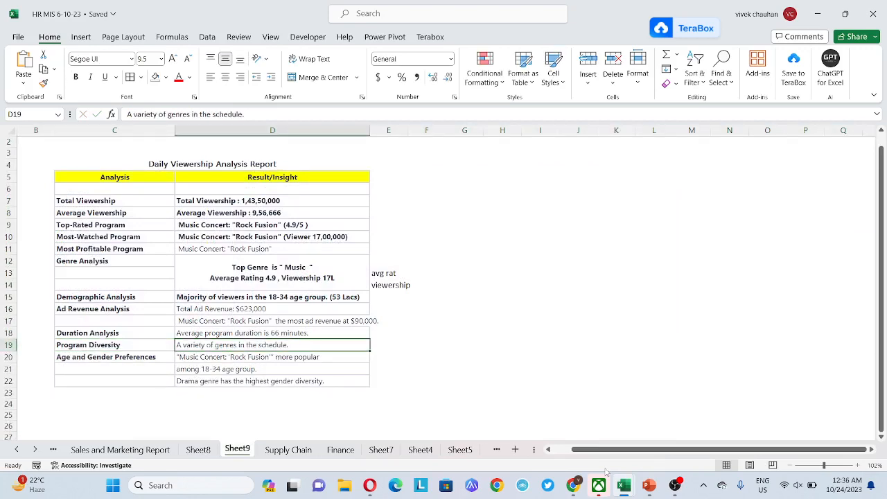
{"action": "key", "text": "ctrl+Page_Up"}
{"action": "key", "text": "Up"}
{"action": "key", "text": "Up"}
{"action": "key", "text": "Right"}
{"action": "key", "text": "Up"}
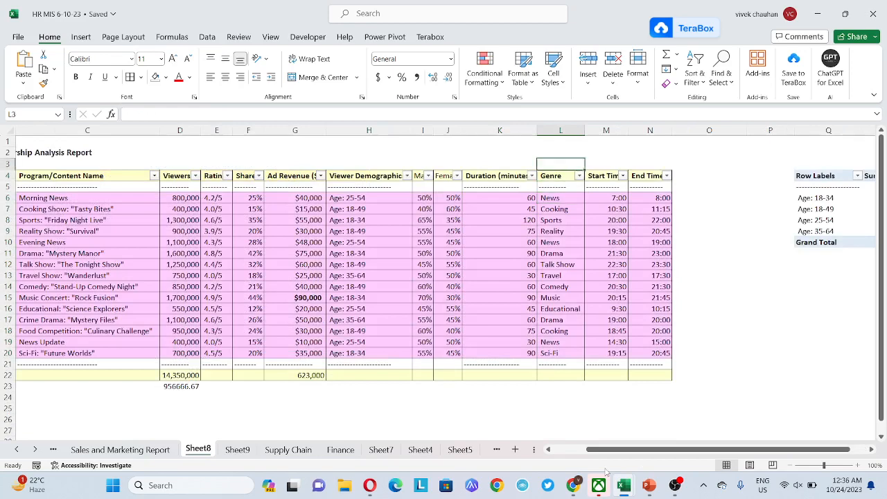
{"action": "key", "text": "ctrl+Page_Down"}
{"action": "key", "text": "Left"}
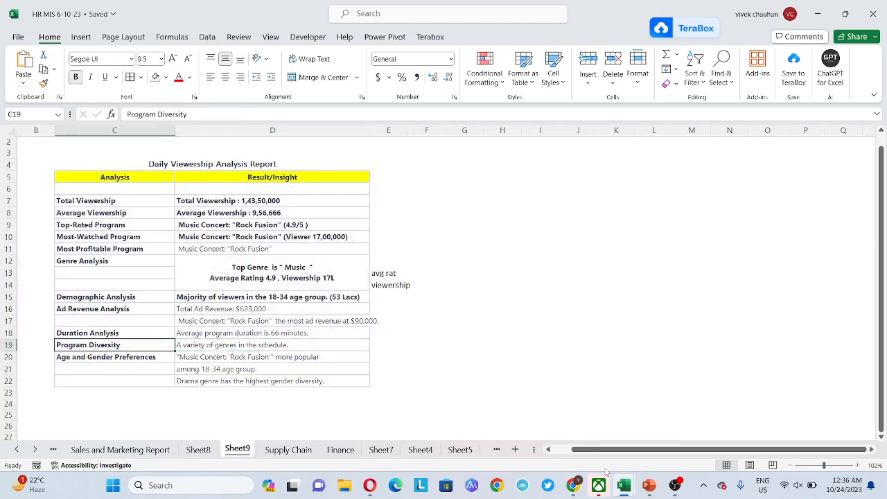
{"action": "key", "text": "Right"}
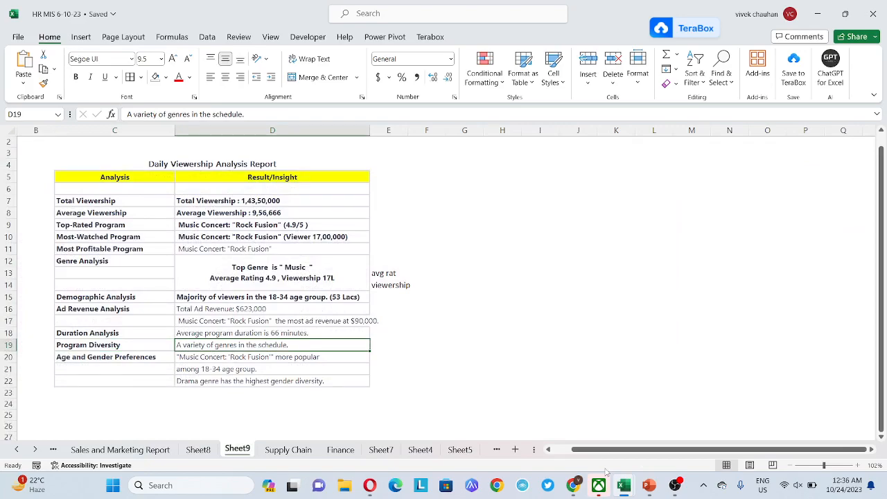
- Look through the genres in the Genre column's filter list on Sheet8 and close it without filtering
{"action": "key", "text": "ctrl+Page_Up"}
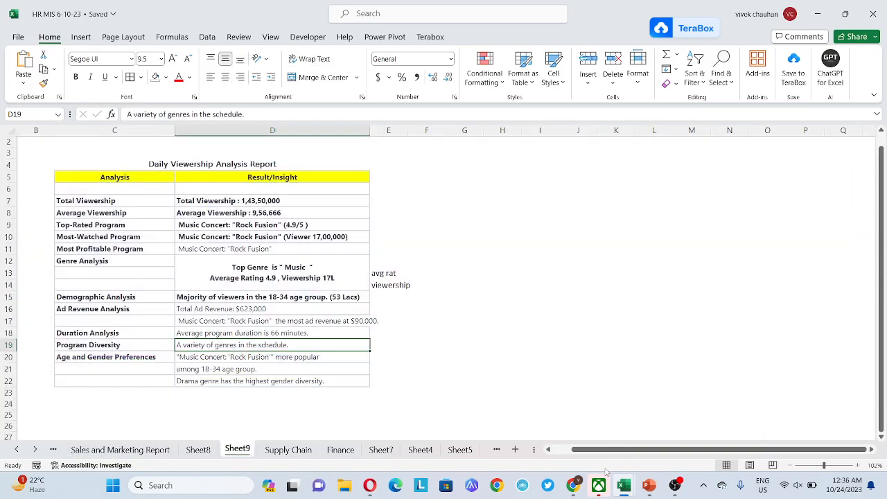
{"action": "key", "text": "ctrl+Page_Up"}
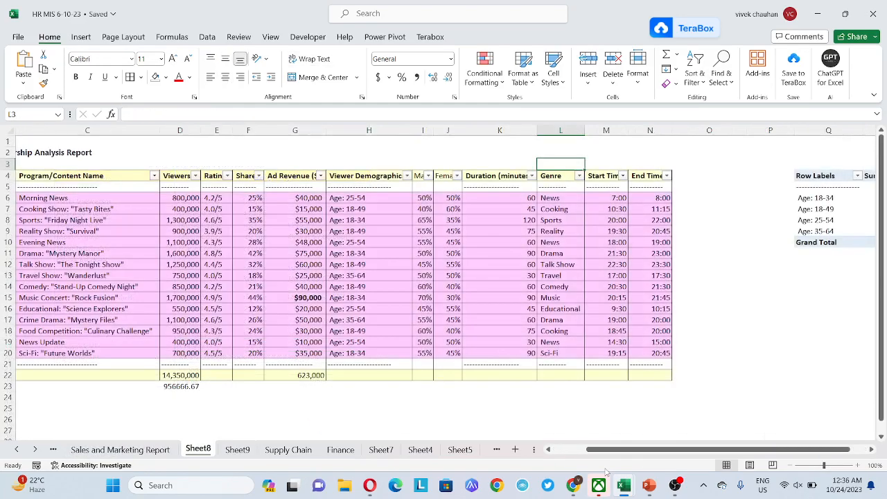
{"action": "key", "text": "Down"}
{"action": "key", "text": "alt+Down"}
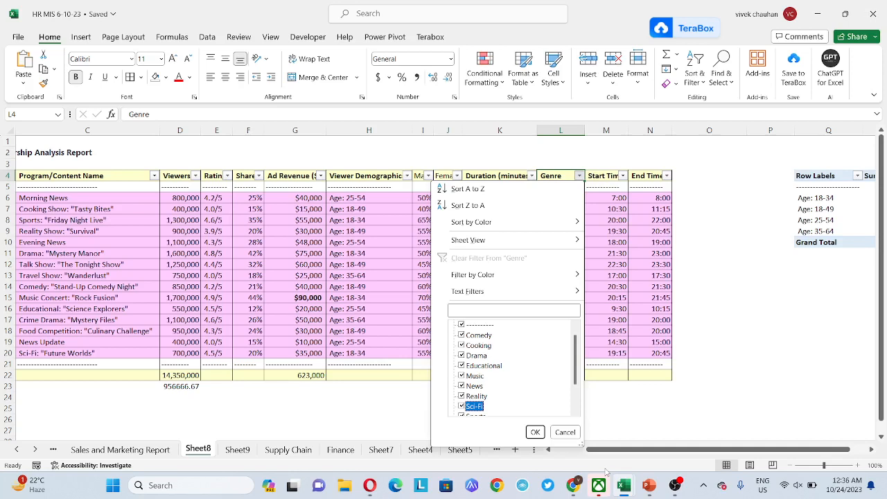
{"action": "key", "text": "Up"}
{"action": "key", "text": "Up"}
{"action": "key", "text": "Up"}
{"action": "key", "text": "Up"}
{"action": "key", "text": "Up"}
{"action": "key", "text": "Up"}
{"action": "key", "text": "Up"}
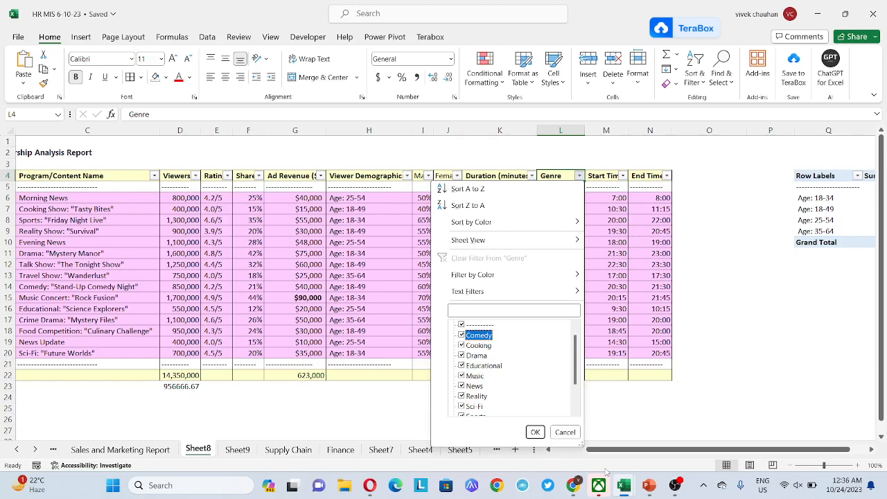
{"action": "key", "text": "Escape"}
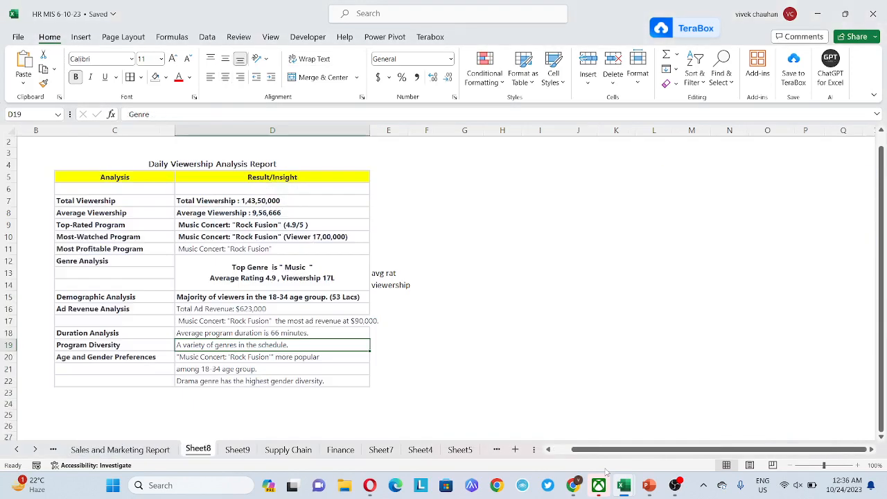
- Check the Age and Gender Preferences entry on Sheet9 against the Music Concert program's genre and viewer demographic in row 15 on Sheet8
{"action": "key", "text": "Down"}
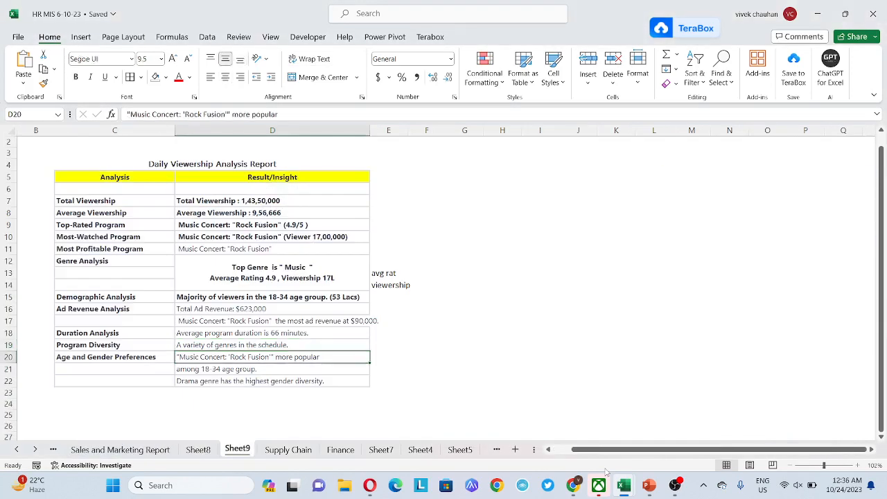
{"action": "key", "text": "Left"}
{"action": "key", "text": "Right"}
{"action": "key", "text": "Left"}
{"action": "key", "text": "Right"}
{"action": "key", "text": "ctrl+Page_Up"}
{"action": "key", "text": "ctrl+Page_Down"}
{"action": "key", "text": "ctrl+Page_Up"}
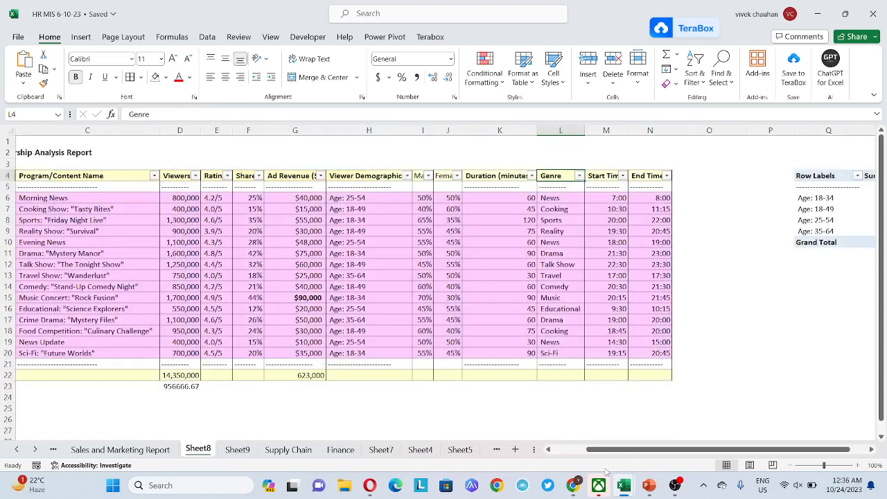
{"action": "key", "text": "Right"}
{"action": "key", "text": "Right"}
{"action": "key", "text": "Right"}
{"action": "key", "text": "Left"}
{"action": "key", "text": "Left"}
{"action": "key", "text": "Left"}
{"action": "key", "text": "Down"}
{"action": "key", "text": "Down"}
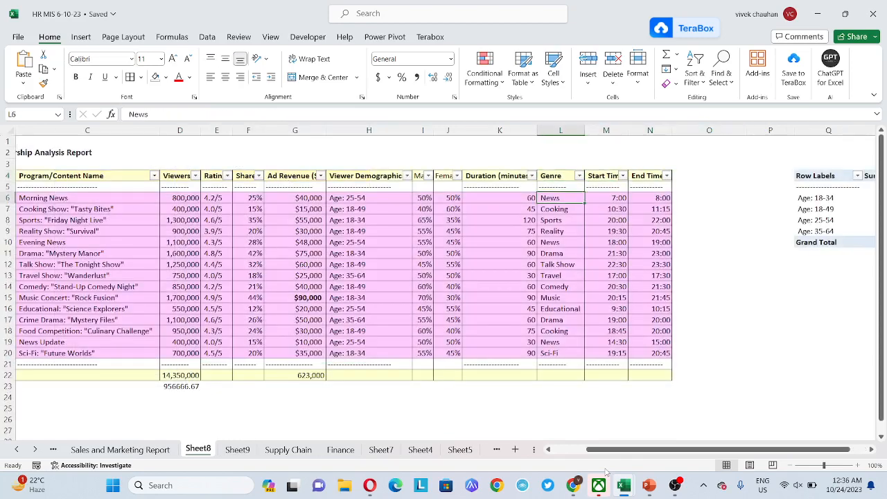
{"action": "key", "text": "Down"}
{"action": "key", "text": "Down"}
{"action": "key", "text": "Down"}
{"action": "key", "text": "Down"}
{"action": "key", "text": "Down"}
{"action": "key", "text": "Down"}
{"action": "key", "text": "Down"}
{"action": "key", "text": "Down"}
{"action": "key", "text": "Down"}
{"action": "key", "text": "Left"}
{"action": "key", "text": "Left"}
{"action": "key", "text": "Left"}
{"action": "key", "text": "Left"}
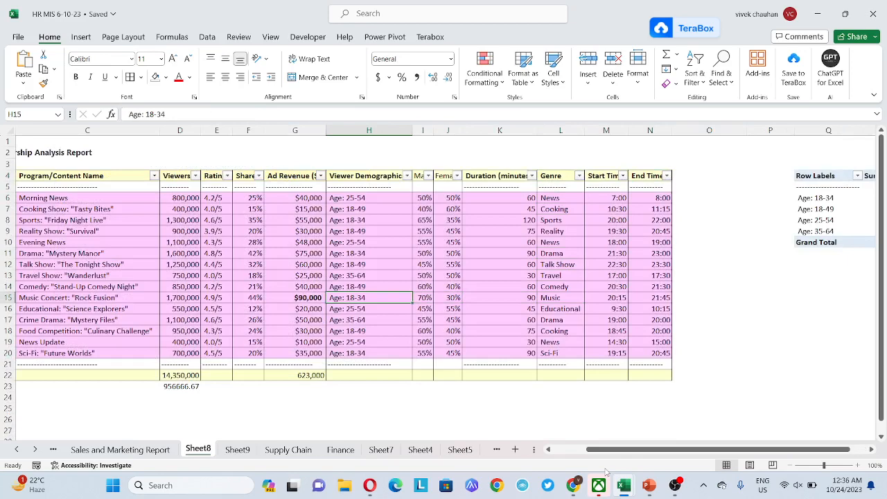
- Examine the viewers, share, age group and male percentage of Music Concert: "Rock Fusion" in row 15 on Sheet8
{"action": "key", "text": "ctrl+Page_Down"}
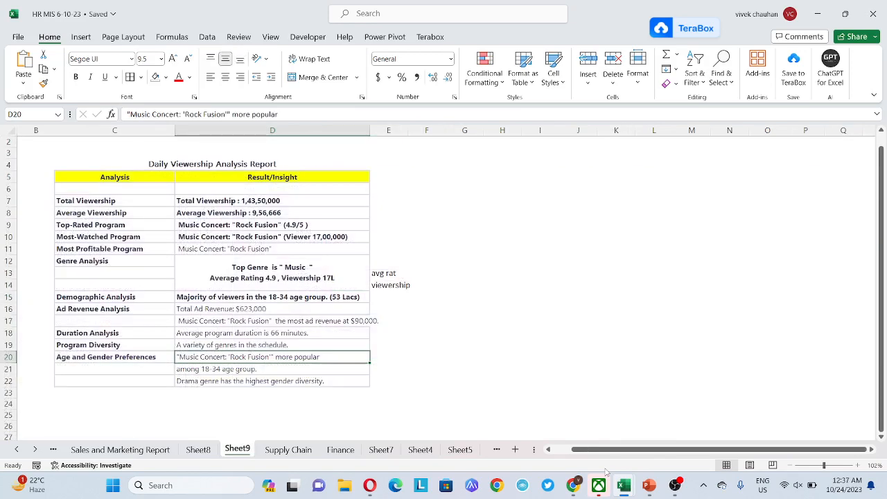
{"action": "key", "text": "ctrl+Page_Up"}
{"action": "key", "text": "Right"}
{"action": "key", "text": "Right"}
{"action": "key", "text": "Left"}
{"action": "key", "text": "Left"}
{"action": "key", "text": "Left"}
{"action": "key", "text": "Left"}
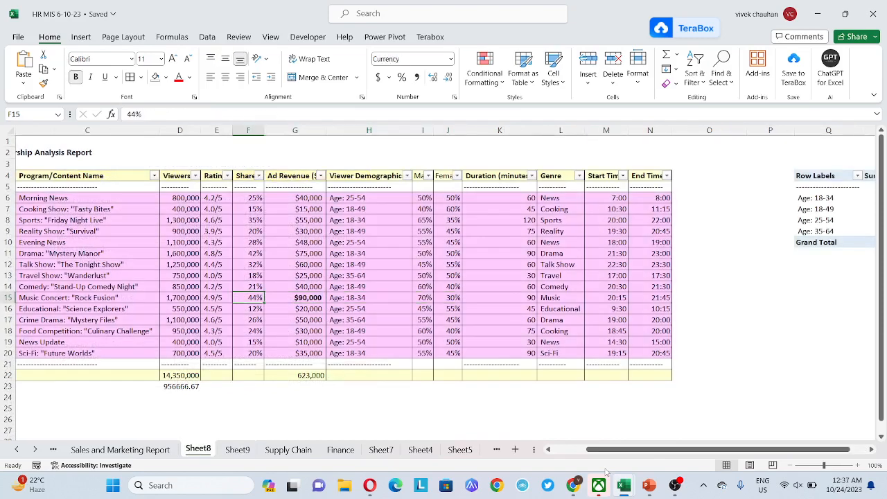
{"action": "key", "text": "Left"}
{"action": "key", "text": "Left"}
{"action": "key", "text": "Left"}
{"action": "key", "text": "Right"}
{"action": "key", "text": "Right"}
{"action": "key", "text": "Right"}
{"action": "key", "text": "Right"}
{"action": "key", "text": "Right"}
{"action": "key", "text": "Right"}
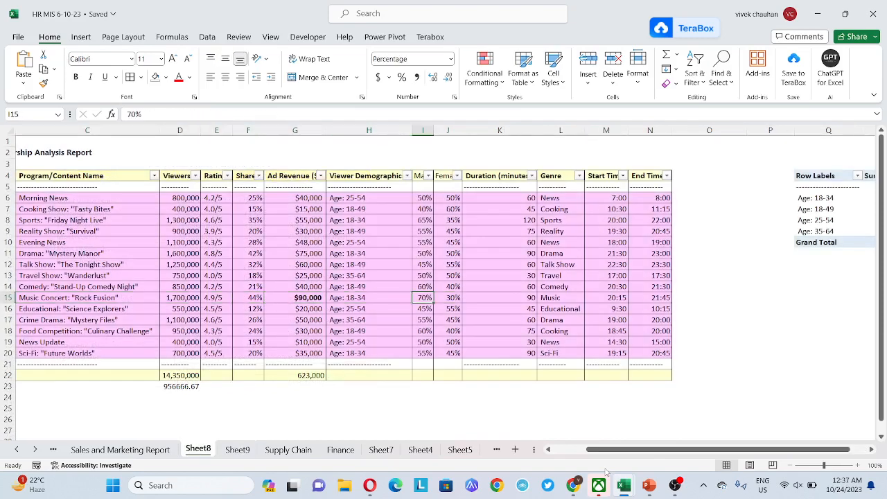
{"action": "key", "text": "Left"}
{"action": "key", "text": "Left"}
{"action": "key", "text": "Left"}
{"action": "key", "text": "Left"}
{"action": "key", "text": "Left"}
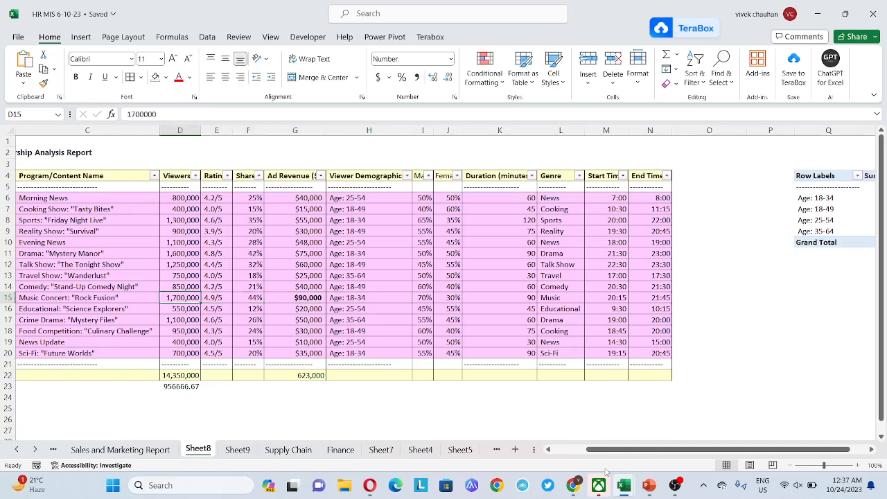
{"action": "key", "text": "Right"}
{"action": "key", "text": "Right"}
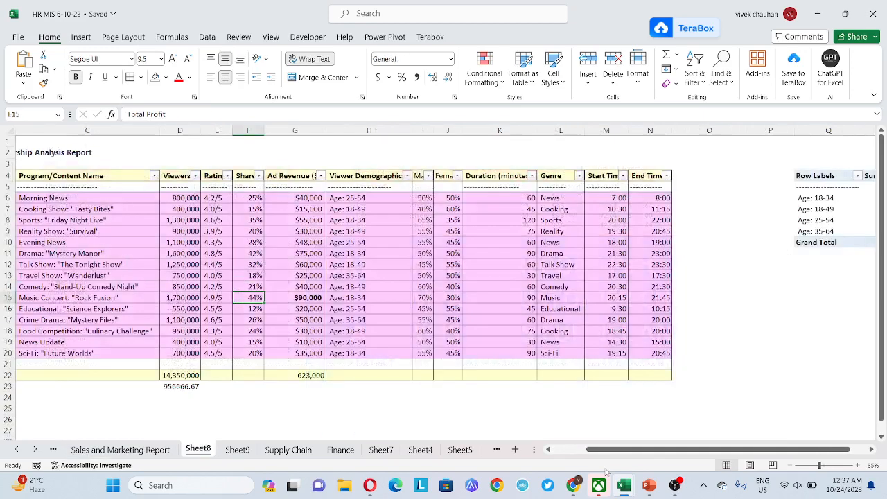
{"action": "key", "text": "ctrl+Page_Down"}
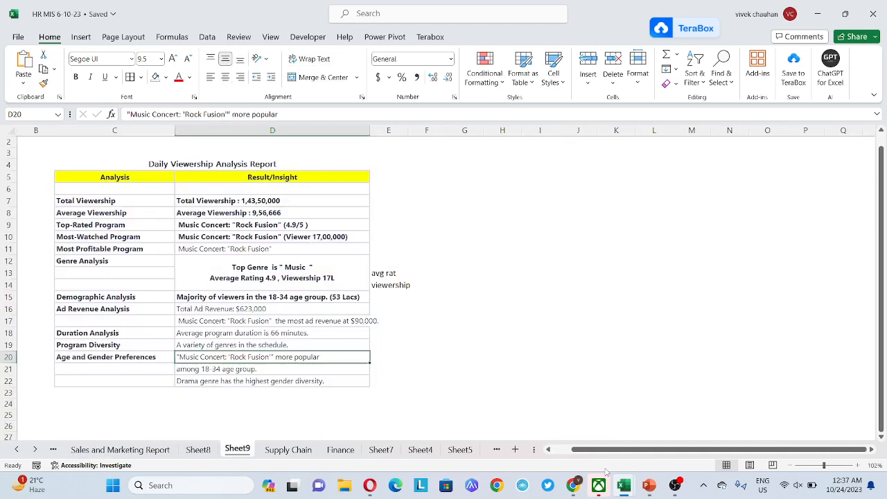
{"action": "key", "text": "ctrl+Page_Down"}
{"action": "key", "text": "shift+Up"}
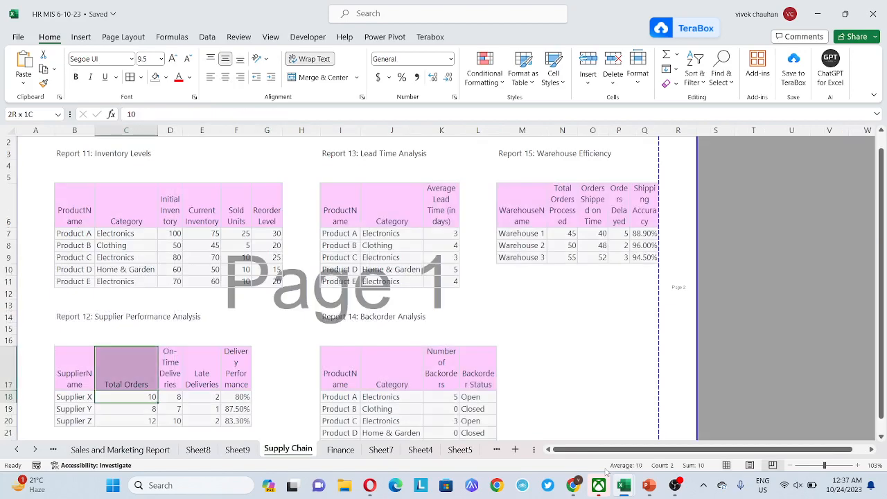
{"action": "key", "text": "ctrl+Page_Up"}
{"action": "key", "text": "Left"}
{"action": "key", "text": "ctrl+Page_Up"}
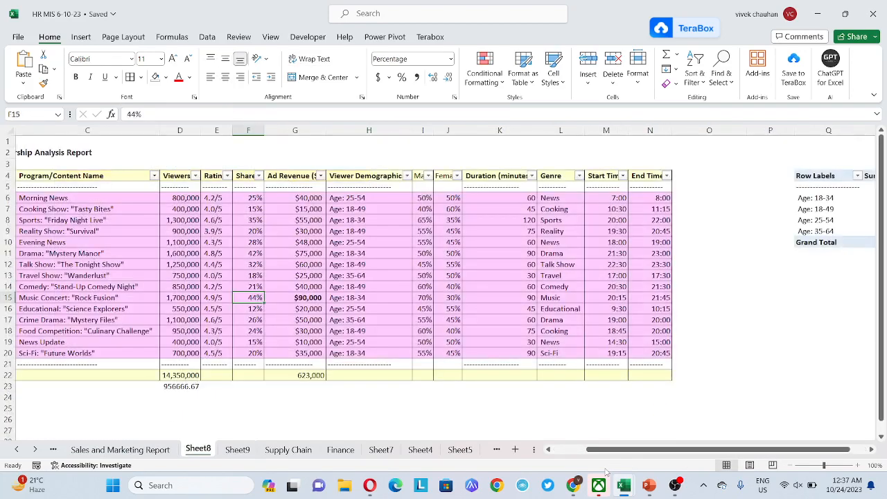
- Make the age group in H15, the viewers in D15 and the program name in C15 bold on Sheet8
{"action": "key", "text": "Left"}
{"action": "key", "text": "Left"}
{"action": "key", "text": "Left"}
{"action": "key", "text": "Right"}
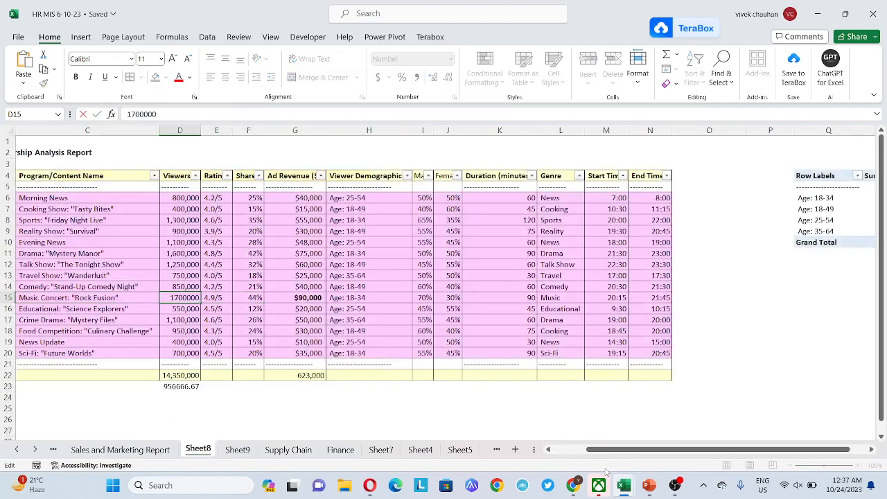
{"action": "key", "text": "Left"}
{"action": "key", "text": "Right"}
{"action": "key", "text": "Right"}
{"action": "key", "text": "Right"}
{"action": "key", "text": "Right"}
{"action": "key", "text": "Right"}
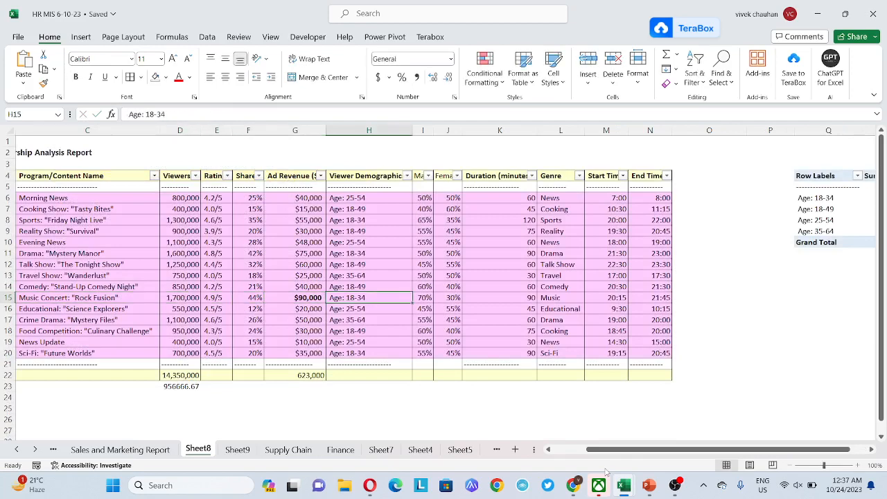
{"action": "key", "text": "F2"}
{"action": "key", "text": "Escape"}
{"action": "key", "text": "ctrl+b"}
{"action": "key", "text": "Left"}
{"action": "key", "text": "Left"}
{"action": "key", "text": "Left"}
{"action": "key", "text": "Left"}
{"action": "key", "text": "ctrl+b"}
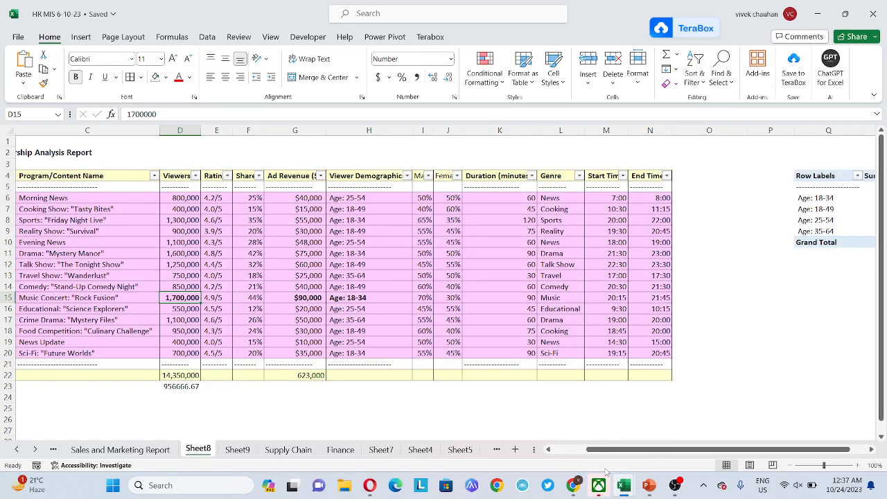
{"action": "key", "text": "Left"}
{"action": "key", "text": "ctrl+b"}
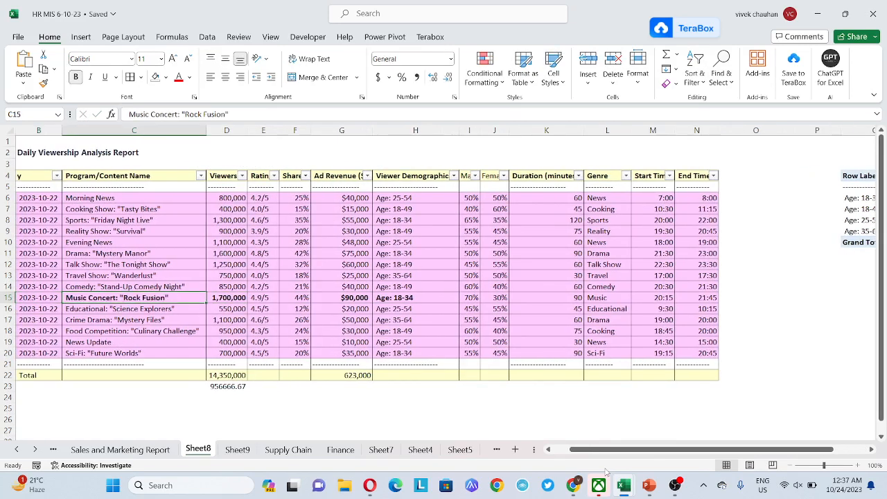
- Review the Age and Gender Preferences result in D20 on Sheet9, keeping its text
{"action": "key", "text": "ctrl+Page_Down"}
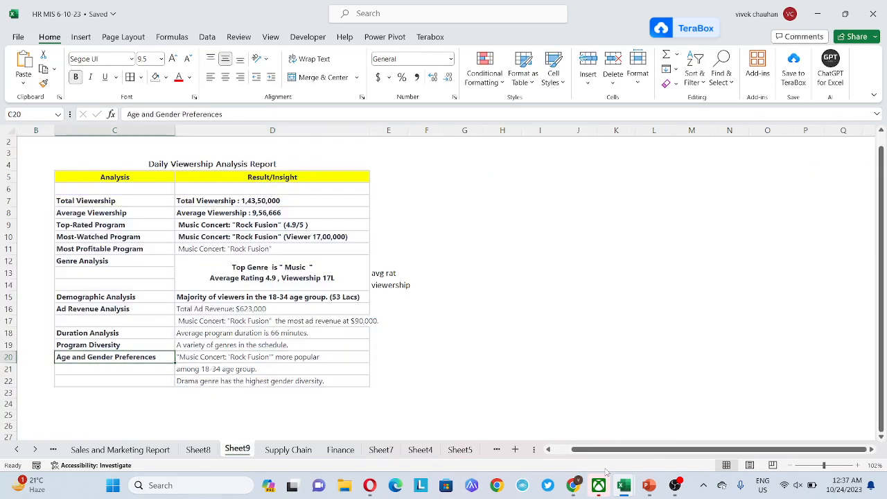
{"action": "key", "text": "Right"}
{"action": "key", "text": "F2"}
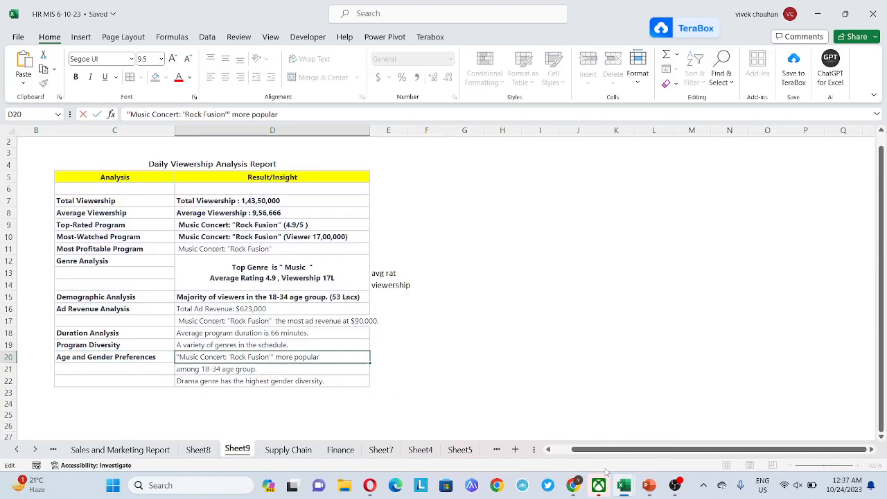
{"action": "key", "text": "Return"}
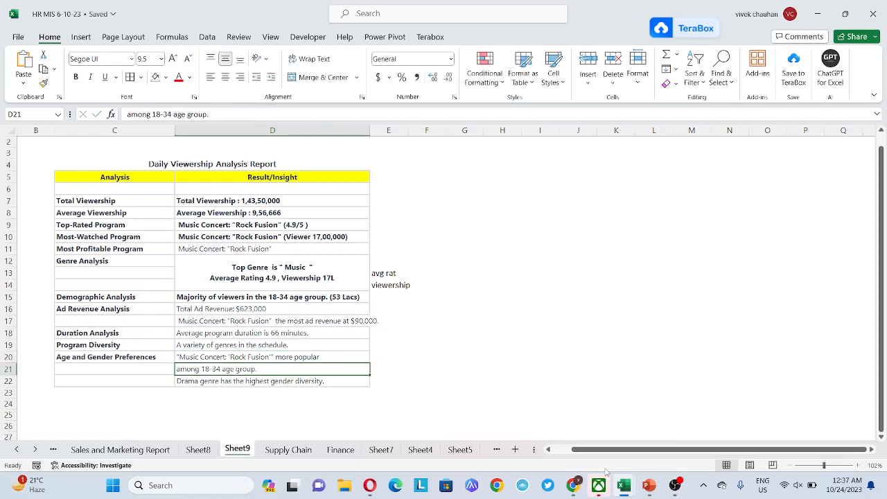
- Compare the Age and Gender Preferences entries in D21 and D22 on Sheet9 with the program data on Sheet8
{"action": "key", "text": "ctrl+Page_Down"}
{"action": "key", "text": "ctrl+Page_Up"}
{"action": "key", "text": "ctrl+Page_Up"}
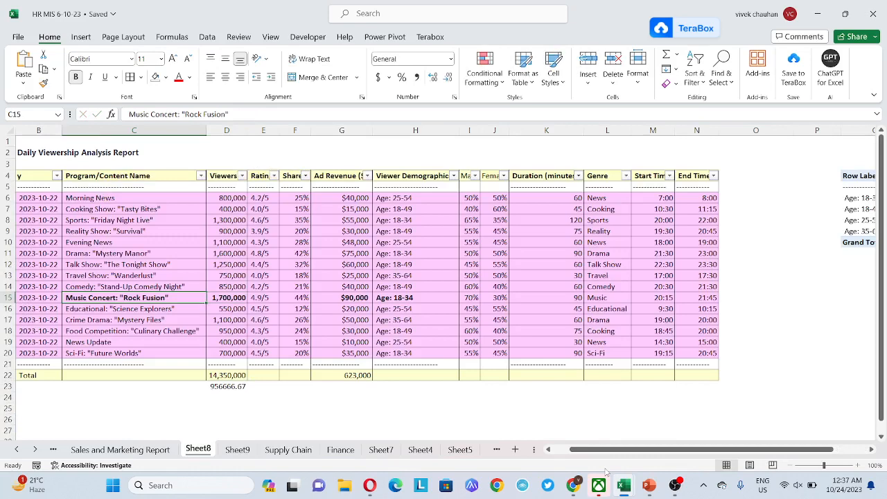
{"action": "key", "text": "ctrl+Page_Down"}
{"action": "key", "text": "Down"}
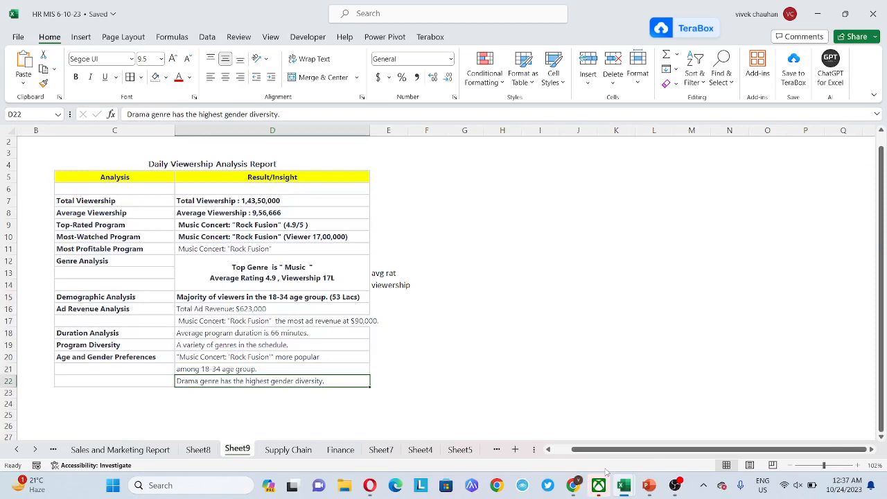
{"action": "key", "text": "ctrl+Page_Down"}
{"action": "key", "text": "ctrl+Page_Up"}
- Move the sentence "Drama genre has the highest gender diversity." from D22 to the end of the text in D21 on Sheet9
{"action": "key", "text": "F2"}
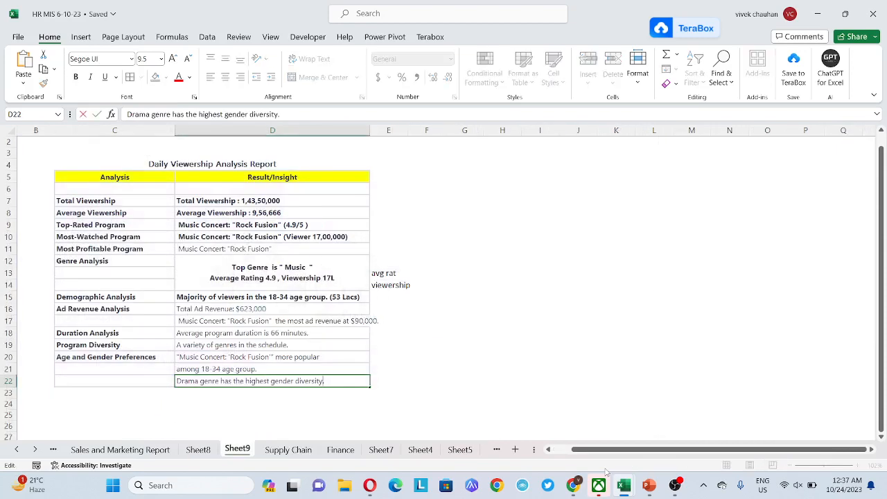
{"action": "key", "text": "ctrl+shift+Left"}
{"action": "key", "text": "ctrl+shift+Left"}
{"action": "key", "text": "ctrl+shift+Left"}
{"action": "key", "text": "ctrl+shift+Left"}
{"action": "key", "text": "ctrl+shift+Left"}
{"action": "key", "text": "ctrl+shift+Left"}
{"action": "key", "text": "ctrl+shift+Left"}
{"action": "key", "text": "ctrl+c"}
{"action": "key", "text": "Delete"}
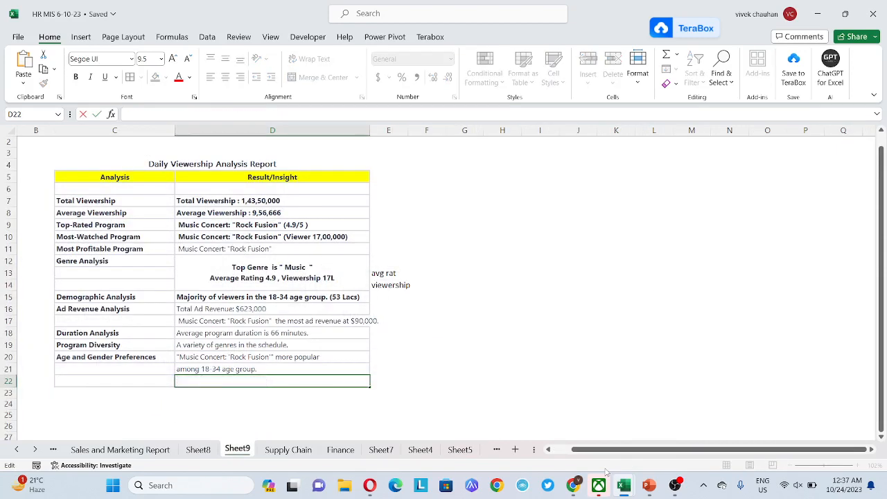
{"action": "key", "text": "Return"}
{"action": "key", "text": "Up"}
{"action": "key", "text": "Up"}
{"action": "key", "text": "F2"}
{"action": "key", "text": "ctrl+v"}
{"action": "key", "text": "Return"}
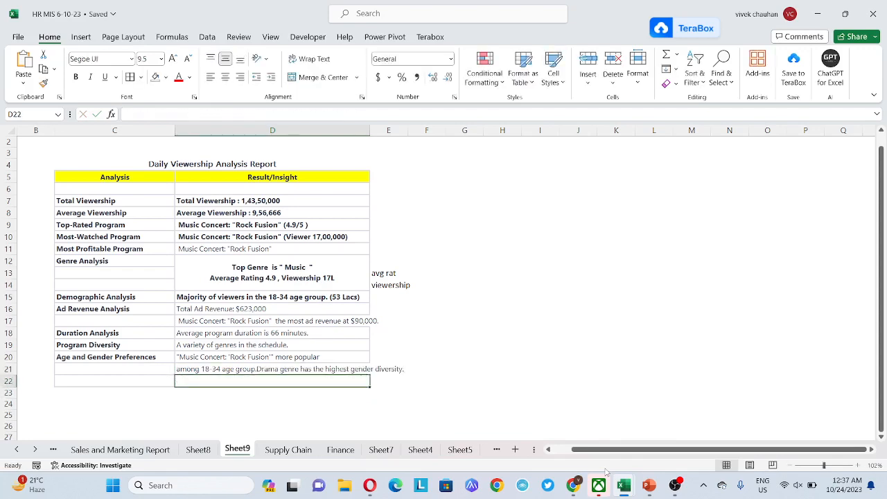
- Filter the Genre column of the viewership table on Sheet8 to show only Drama
{"action": "key", "text": "ctrl+Page_Up"}
{"action": "key", "text": "Right"}
{"action": "key", "text": "Right"}
{"action": "key", "text": "Right"}
{"action": "key", "text": "Right"}
{"action": "key", "text": "Right"}
{"action": "key", "text": "Right"}
{"action": "key", "text": "Right"}
{"action": "key", "text": "Right"}
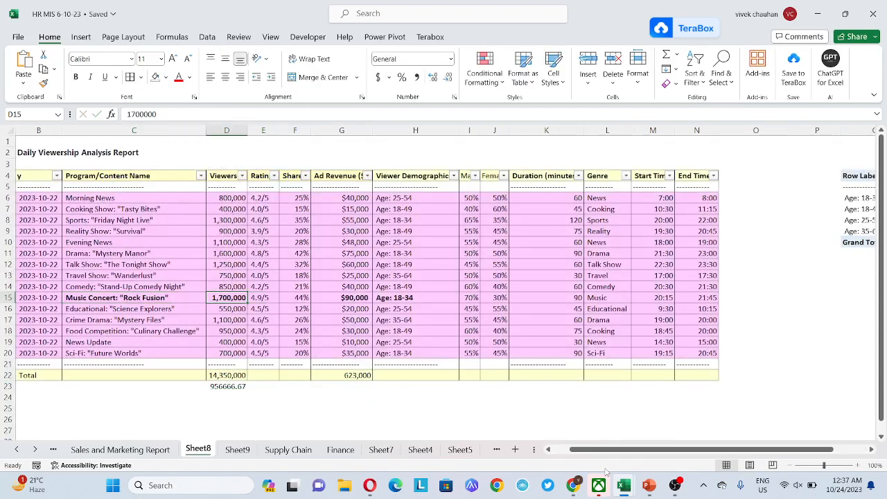
{"action": "key", "text": "Right"}
{"action": "key", "text": "ctrl+Up"}
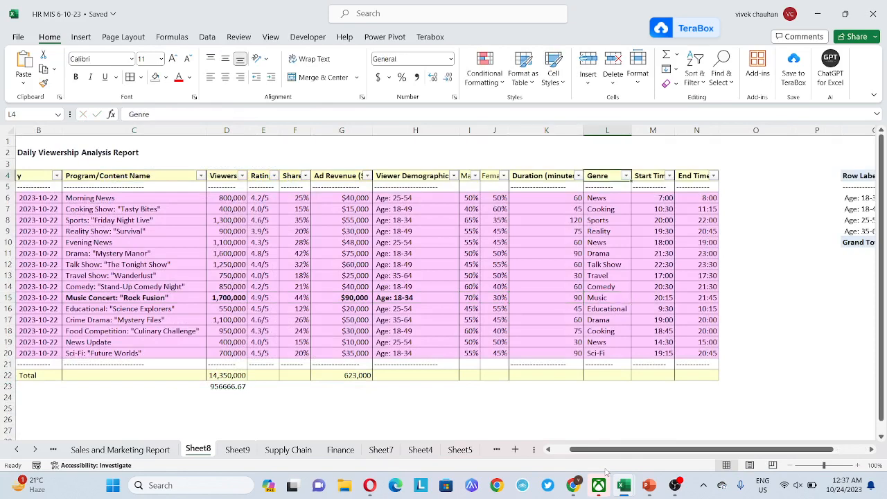
{"action": "key", "text": "alt+Down"}
{"action": "key", "text": "Tab"}
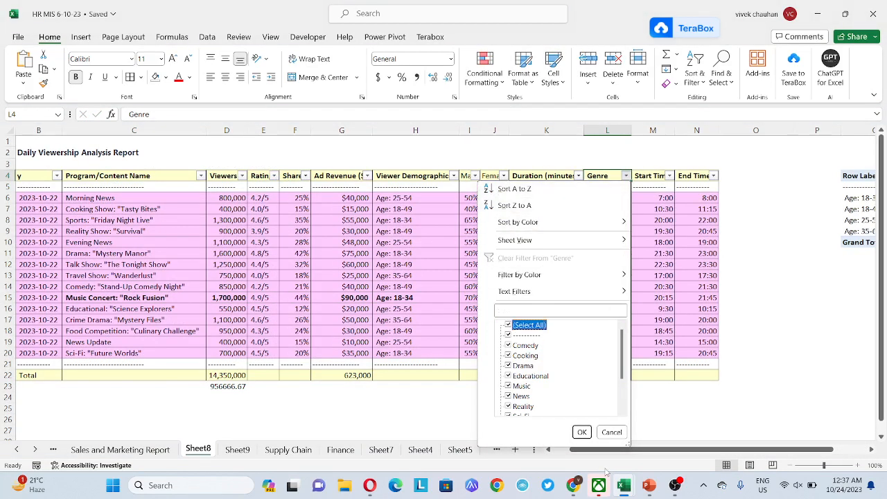
{"action": "key", "text": "space"}
{"action": "key", "text": "Down"}
{"action": "key", "text": "Down"}
{"action": "key", "text": "Down"}
{"action": "key", "text": "Down"}
{"action": "key", "text": "space"}
{"action": "key", "text": "Return"}
- Check the gender percentages of the filtered Drama programs against the combined statement in D21 on Sheet9, keeping its text
{"action": "key", "text": "Down"}
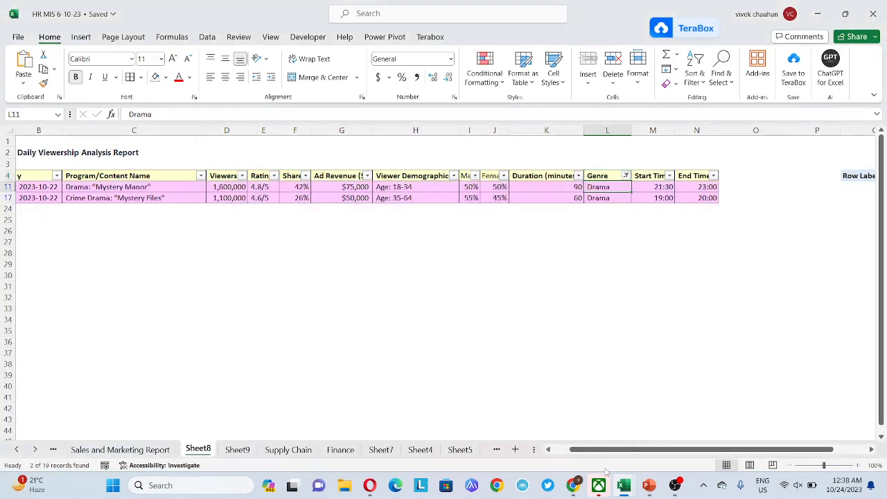
{"action": "key", "text": "Left"}
{"action": "key", "text": "Left"}
{"action": "key", "text": "Left"}
{"action": "key", "text": "Left"}
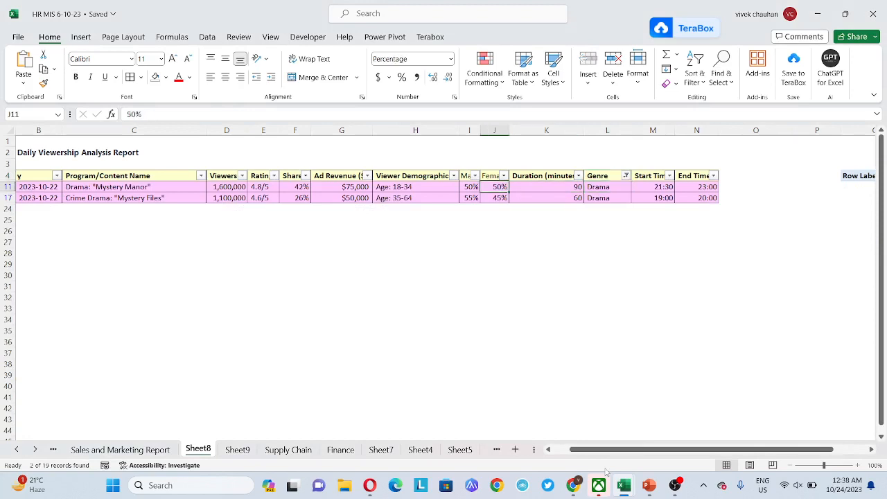
{"action": "key", "text": "ctrl+Page_Down"}
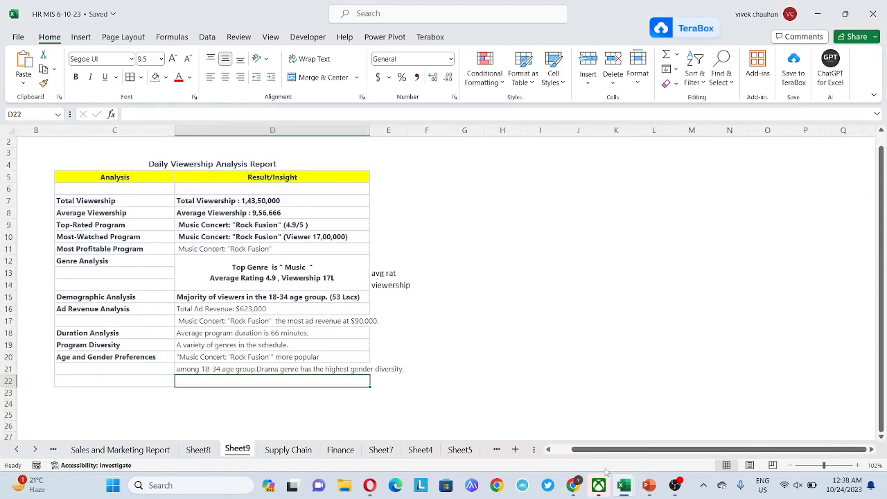
{"action": "key", "text": "Up"}
{"action": "key", "text": "F2"}
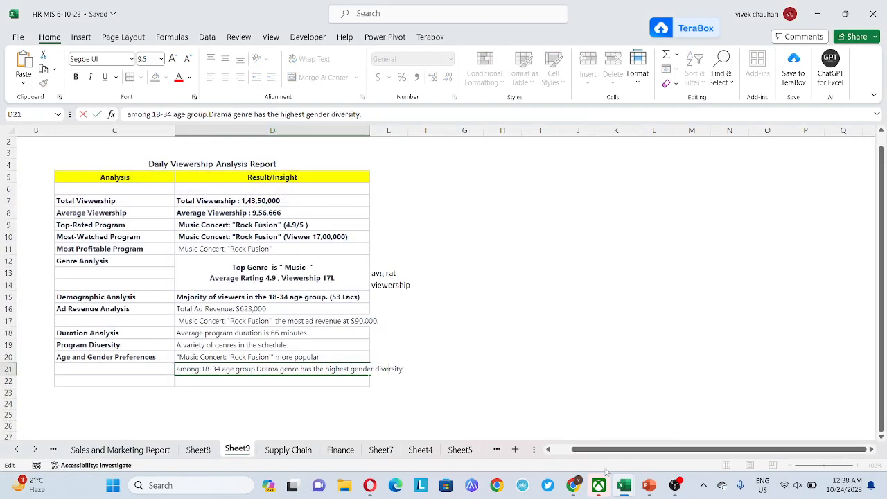
{"action": "key", "text": "Escape"}
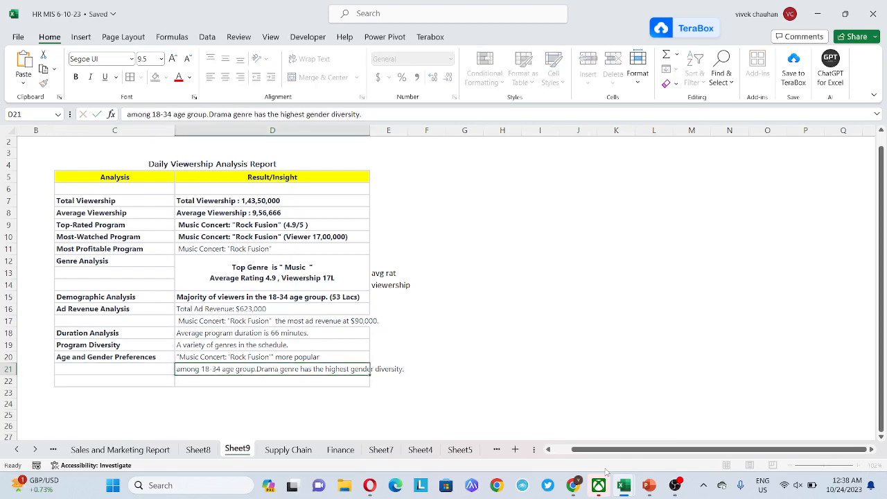
- Examine the viewer demographic, gender split and ad revenue of the two filtered Drama programs on Sheet8
{"action": "key", "text": "ctrl+Page_Down"}
{"action": "key", "text": "ctrl+Page_Up"}
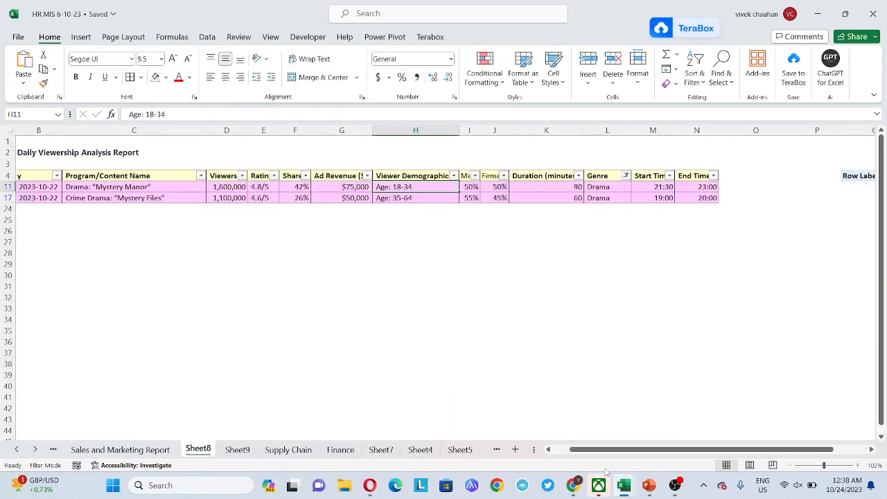
{"action": "key", "text": "Right"}
{"action": "key", "text": "Right"}
{"action": "key", "text": "Right"}
{"action": "key", "text": "Left"}
{"action": "key", "text": "Left"}
{"action": "key", "text": "Left"}
{"action": "key", "text": "Left"}
{"action": "key", "text": "Left"}
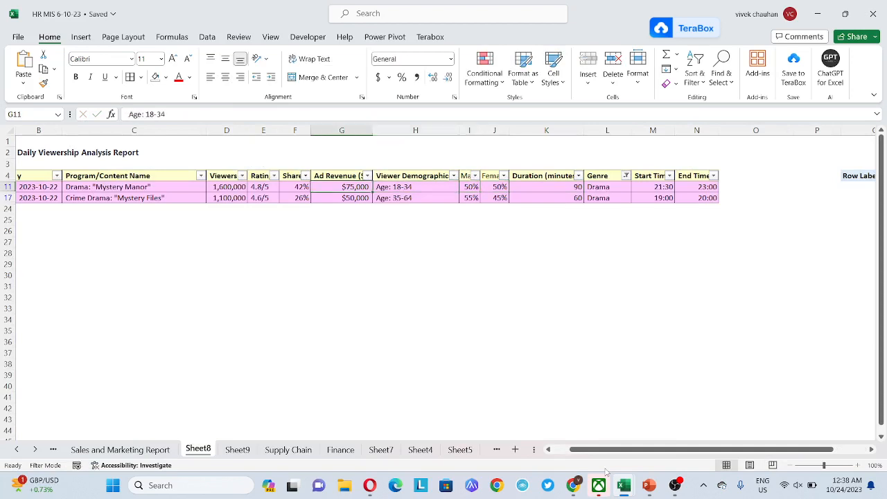
{"action": "key", "text": "Right"}
{"action": "key", "text": "Right"}
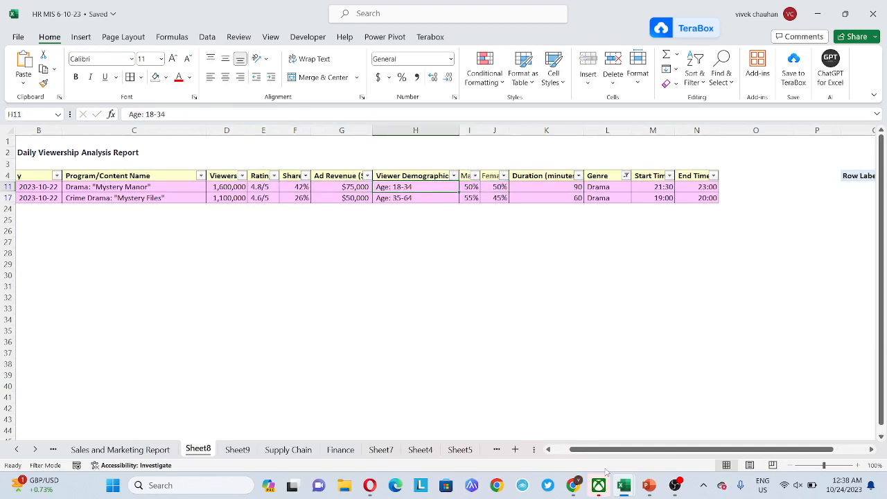
{"action": "key", "text": "F2"}
{"action": "key", "text": "Return"}
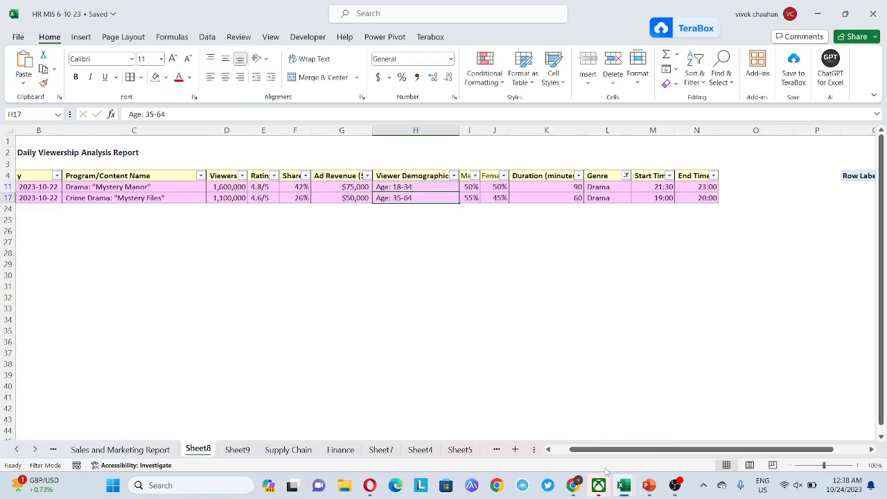
- Enter the combined Drama age range 18-64 in cell H26, below the filtered table on Sheet8
{"action": "key", "text": "Down"}
{"action": "key", "text": "Down"}
{"action": "key", "text": "Down"}
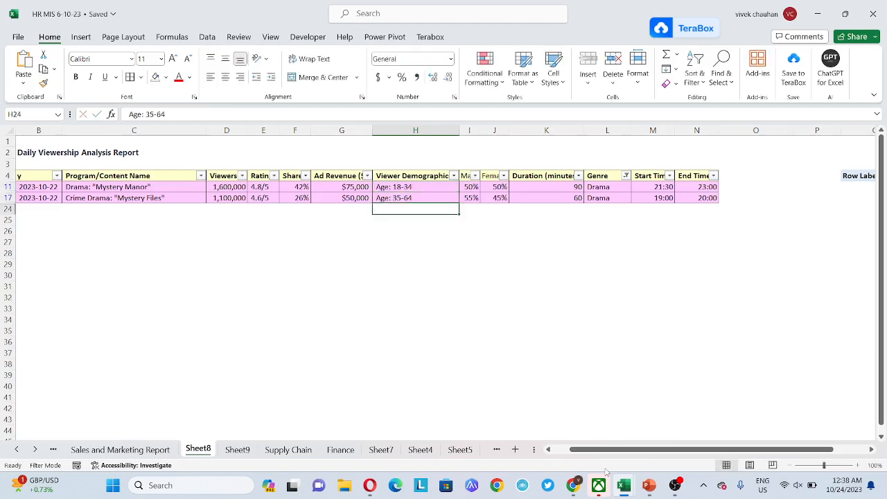
{"action": "type", "text": "18-"}
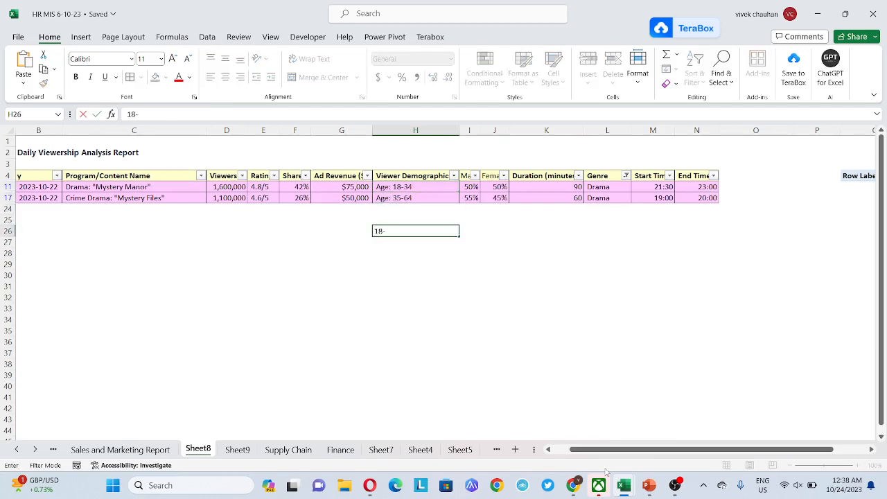
{"action": "type", "text": "64"}
{"action": "key", "text": "Return"}
{"action": "key", "text": "Up"}
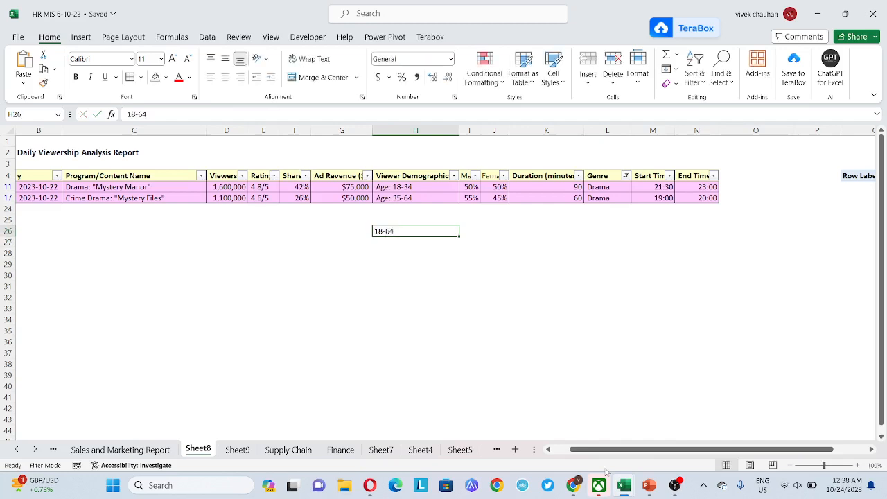
- Select the age groups and then the viewer figures of the two Drama programs to read their total and average
{"action": "key", "text": "Up"}
{"action": "key", "text": "Up"}
{"action": "key", "text": "Up"}
{"action": "key", "text": "Up"}
{"action": "key", "text": "shift+Down"}
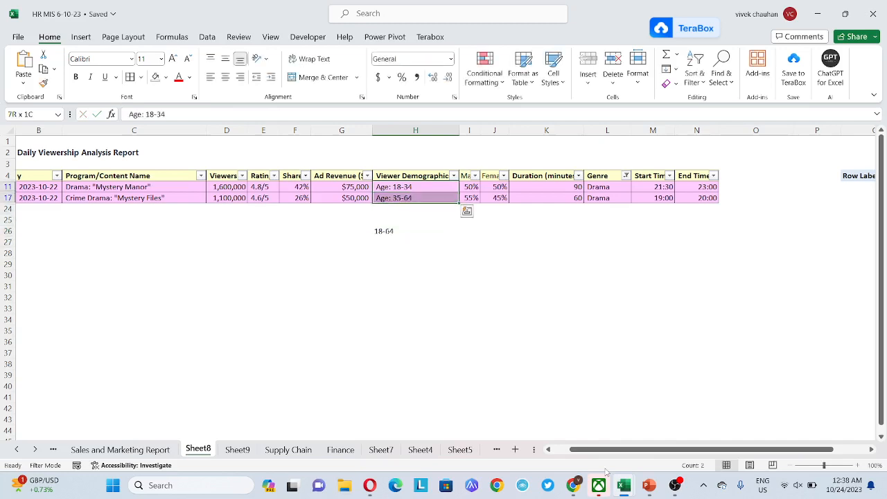
{"action": "key", "text": "Left"}
{"action": "key", "text": "Left"}
{"action": "key", "text": "Left"}
{"action": "key", "text": "Left"}
{"action": "key", "text": "shift+Down"}
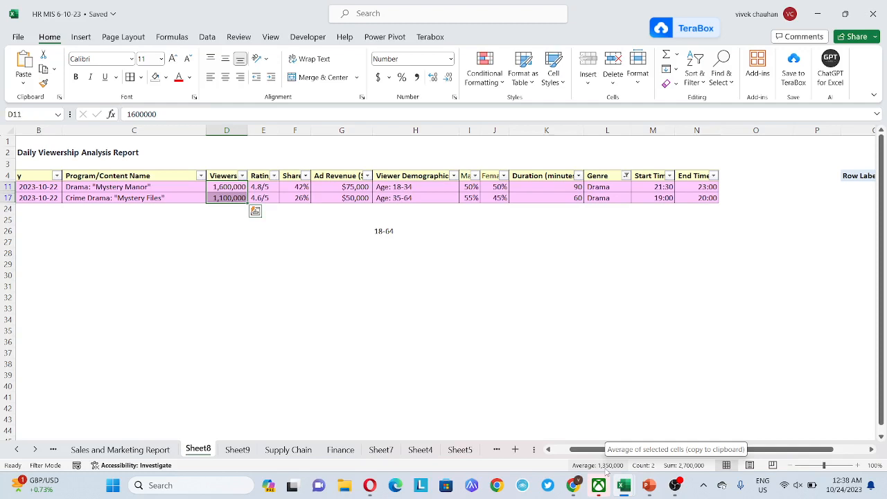
{"action": "left_click", "coordinate": [606, 471]}
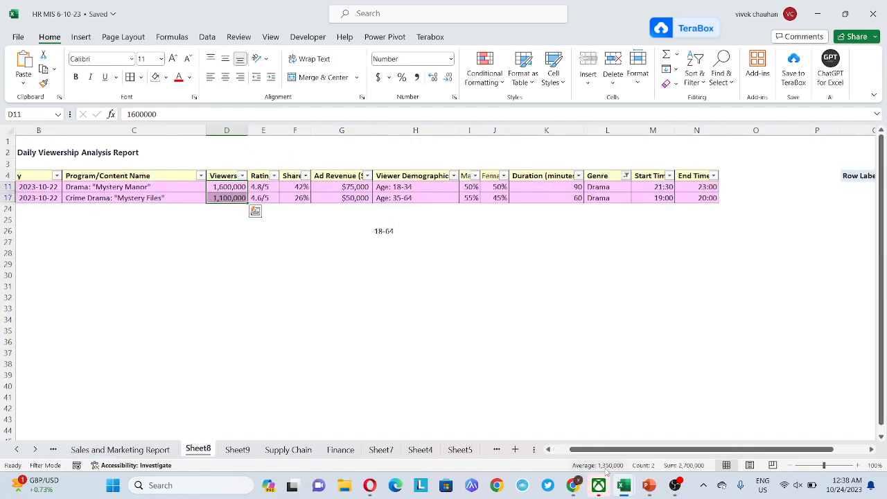
- Review the Age and Gender Preferences results on Sheet9 and select the notes "avg rat" and "viewership" in E13:E14
{"action": "key", "text": "ctrl+Page_Down"}
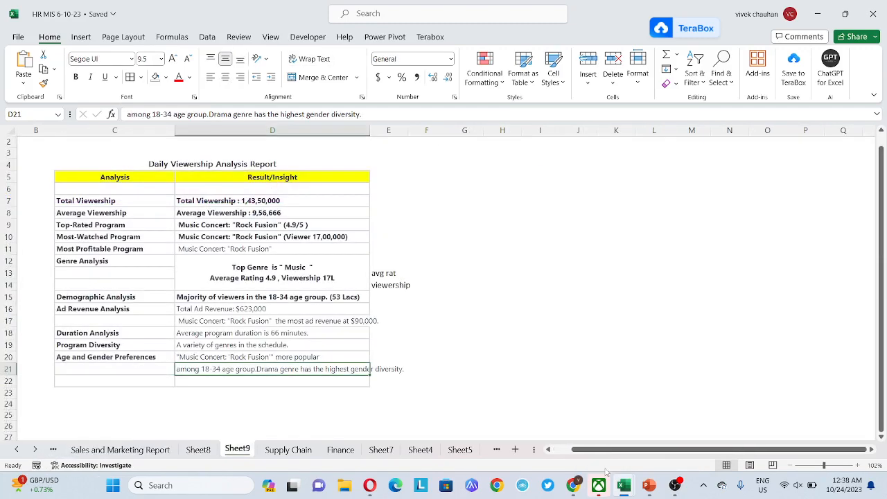
{"action": "key", "text": "Up"}
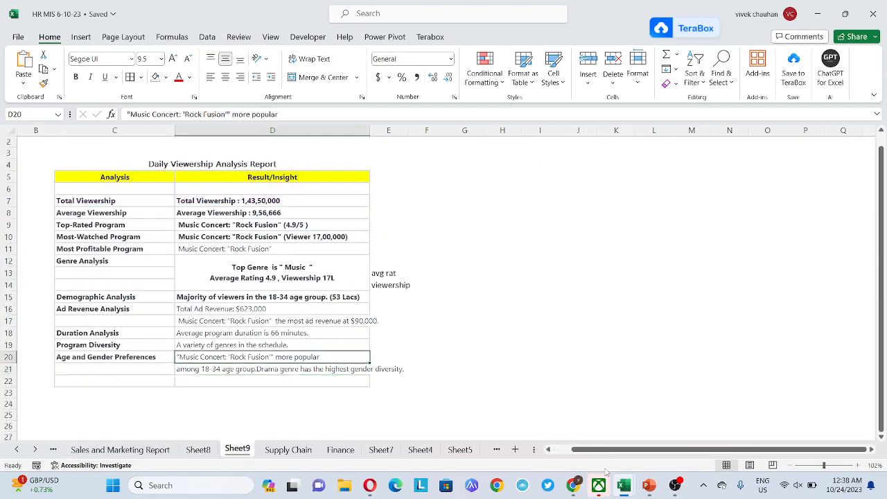
{"action": "key", "text": "Right"}
{"action": "key", "text": "ctrl+Up"}
{"action": "key", "text": "Up"}
{"action": "key", "text": "shift+Down"}
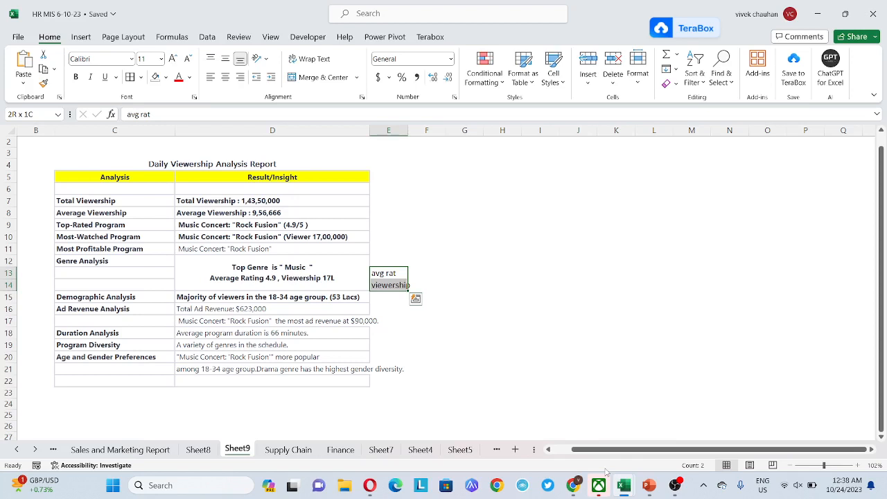
{"action": "left_click", "coordinate": [674, 485]}
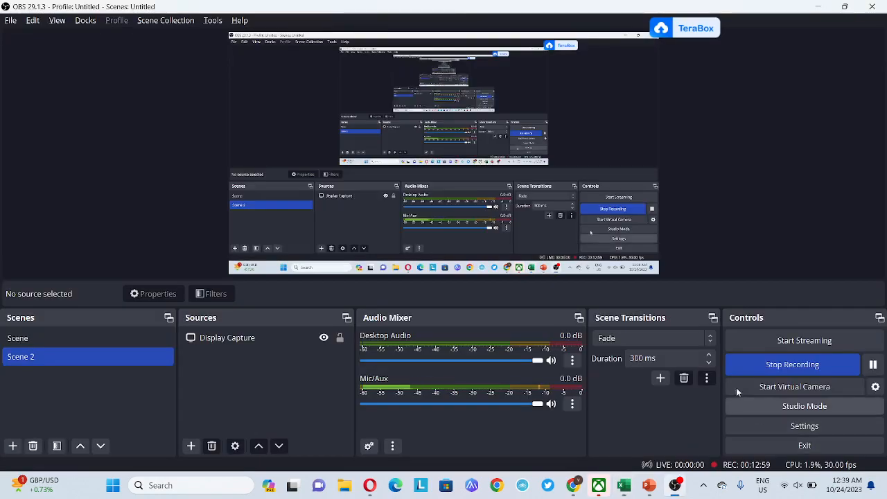